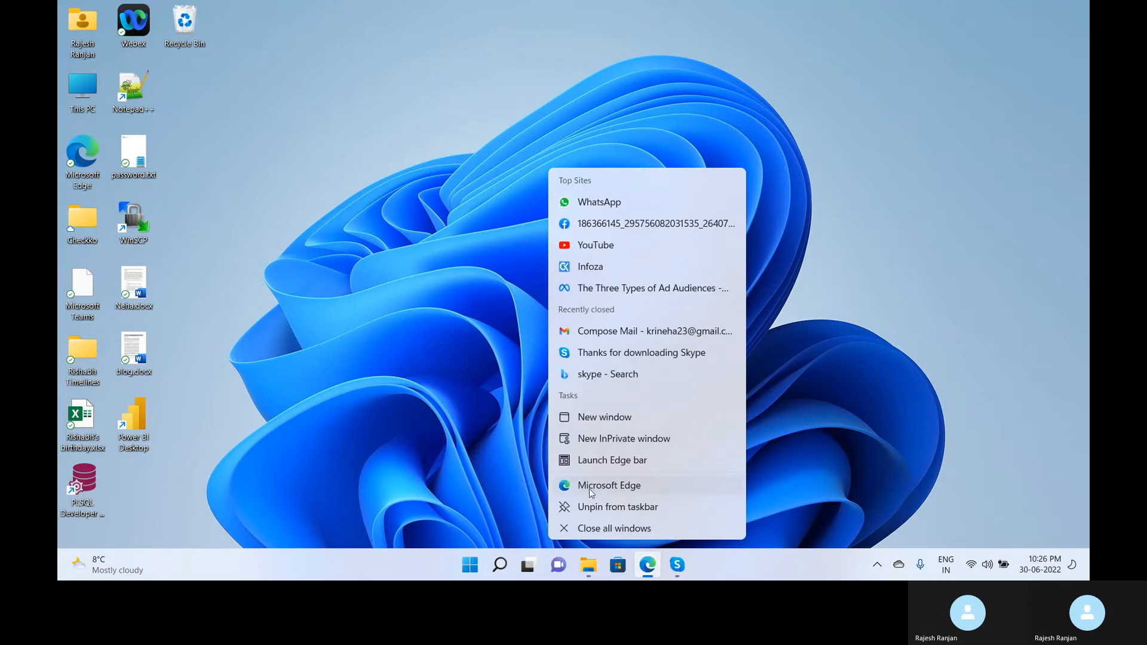
# Search for 'oracle database download' in a maximized Edge window and scroll the results.
pyautogui.click(589, 489)
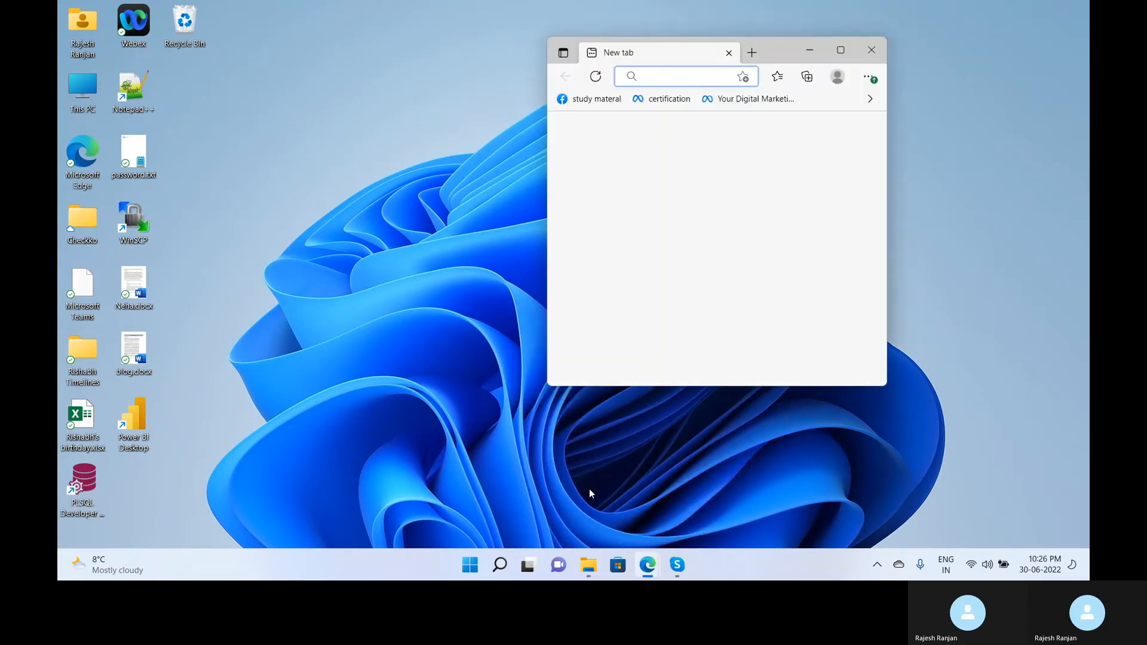
pyautogui.click(842, 51)
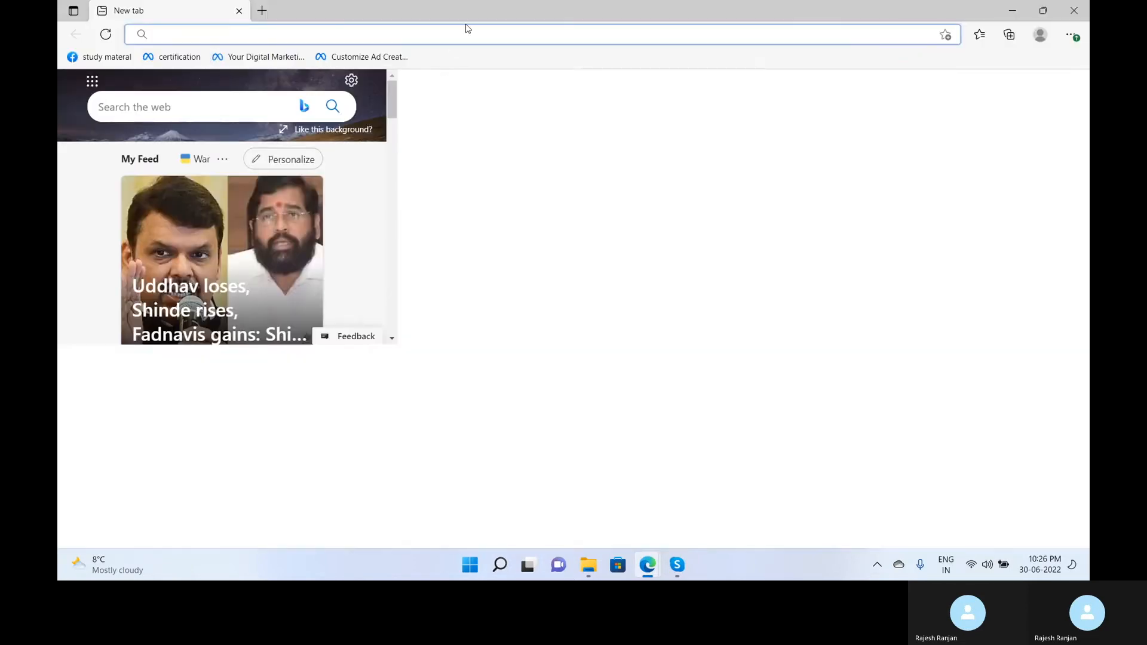
pyautogui.write('or')
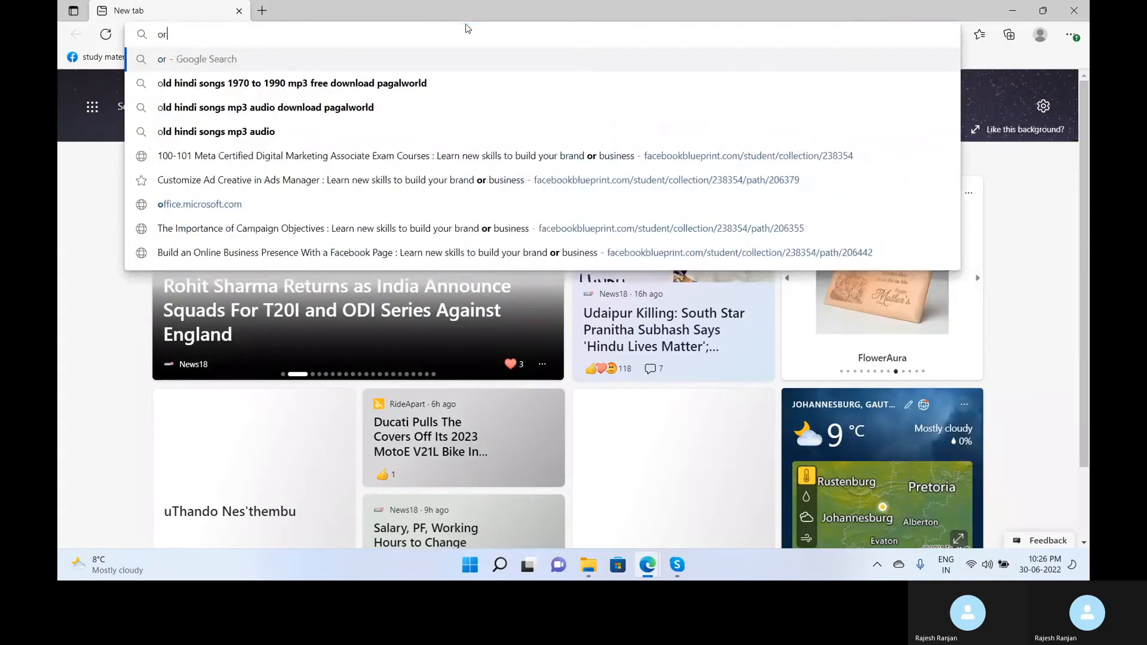
pyautogui.write('acle')
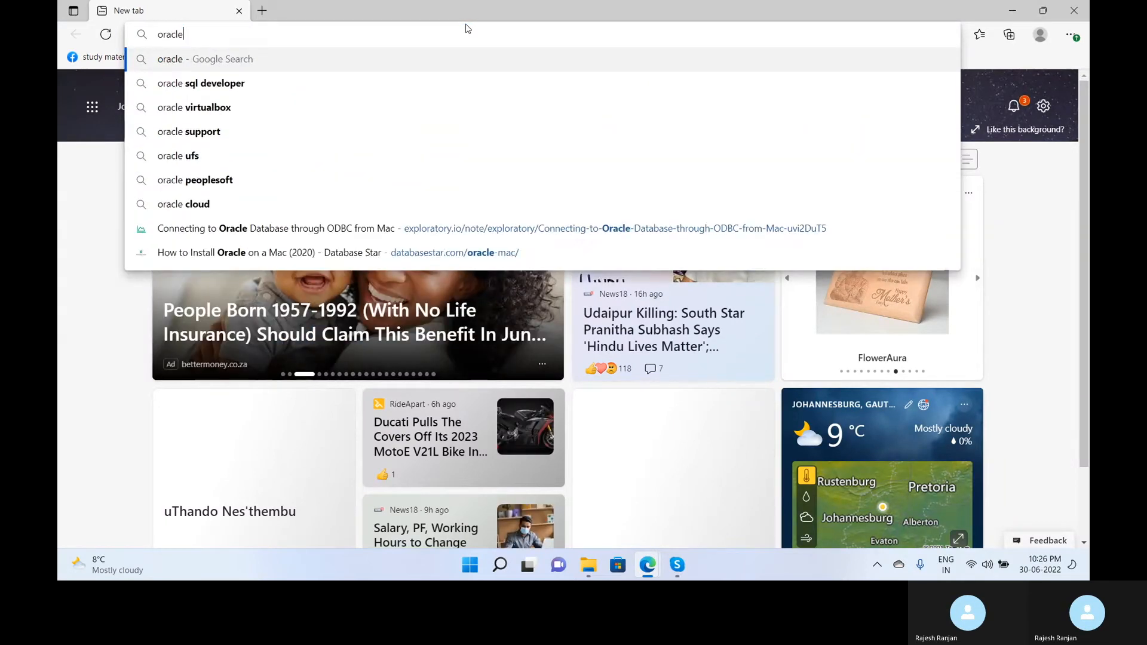
pyautogui.write(' database down')
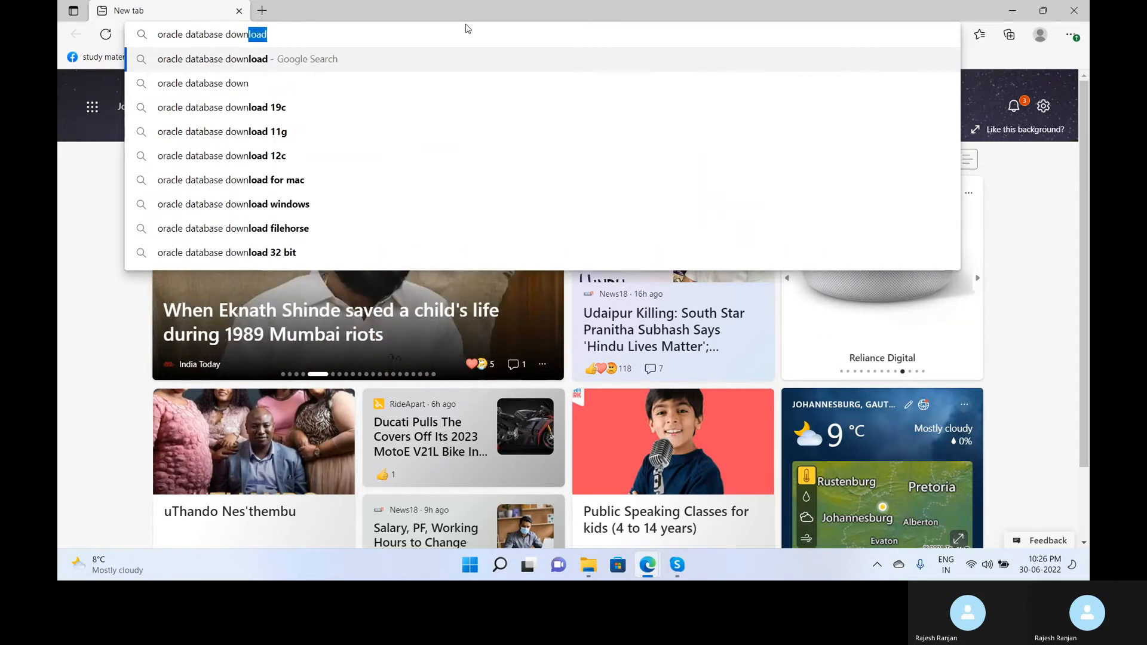
pyautogui.press('Return')
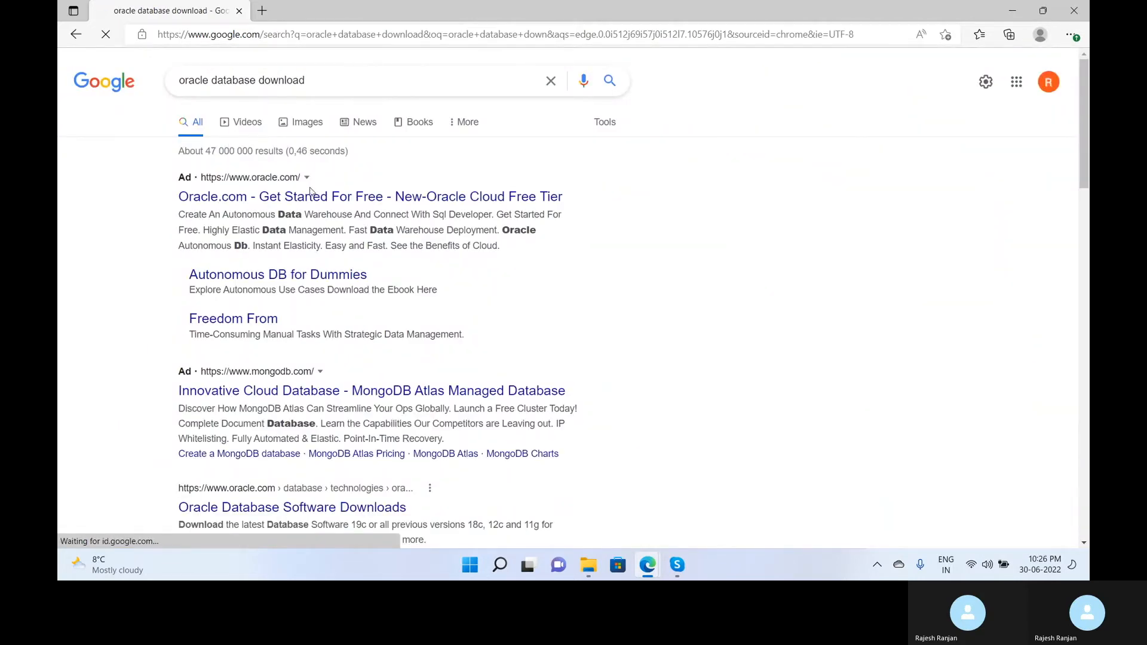
pyautogui.scroll(-3, 506, 272)
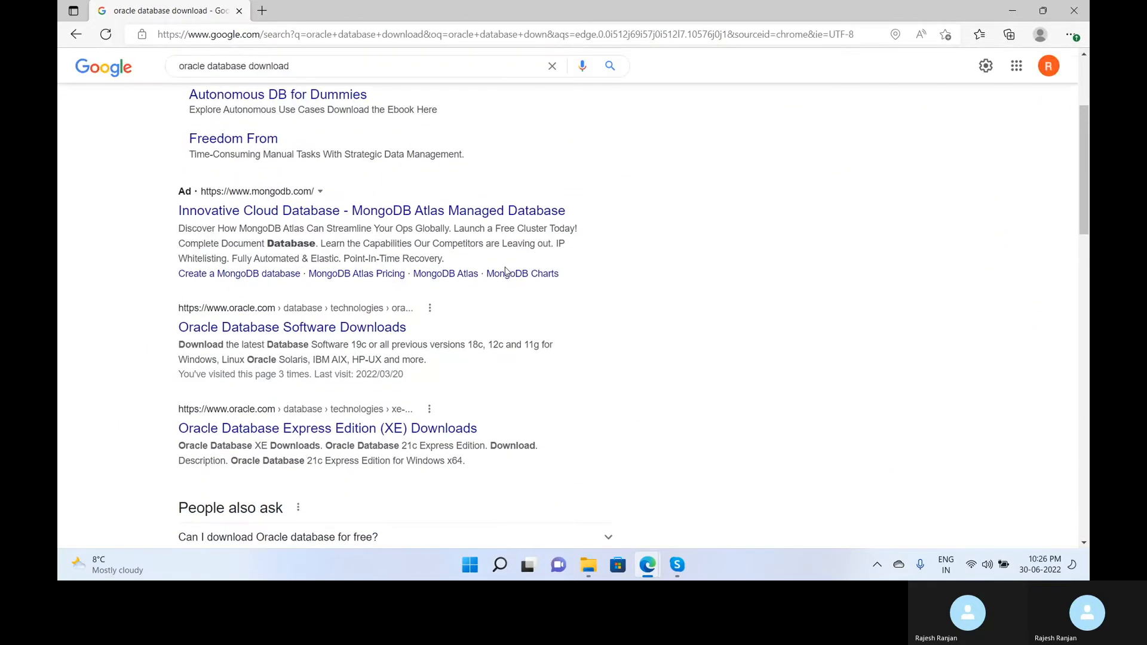
# Open Oracle Database Software Downloads and browse the 19c and 21c Enterprise Edition tables.
pyautogui.click(276, 331)
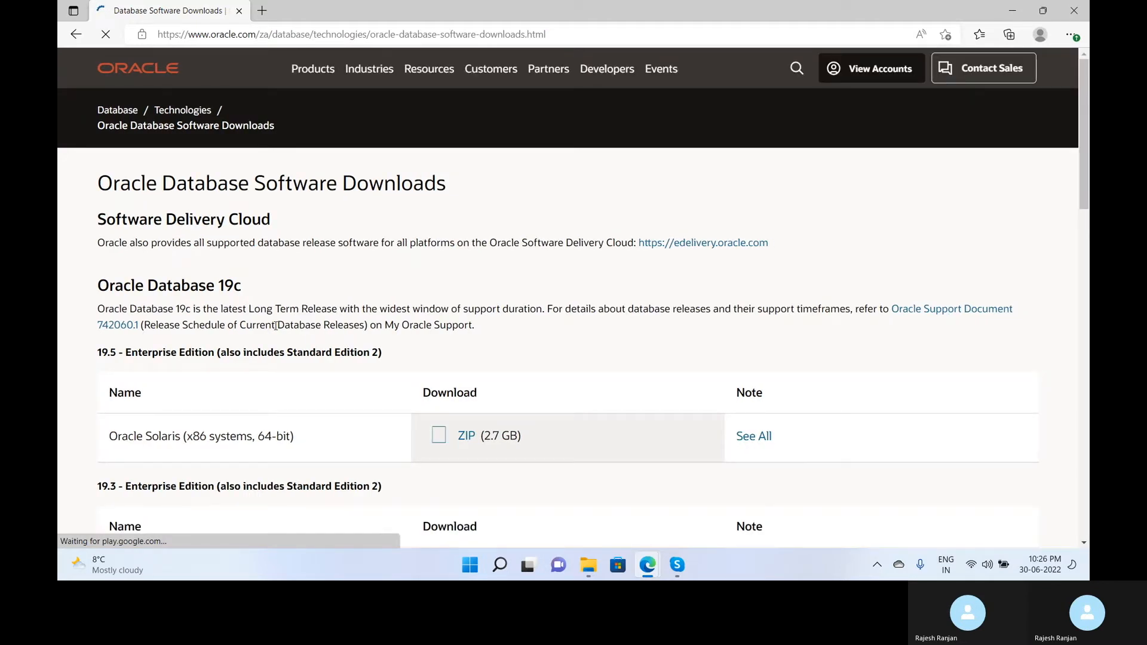
pyautogui.scroll(-1, 264, 384)
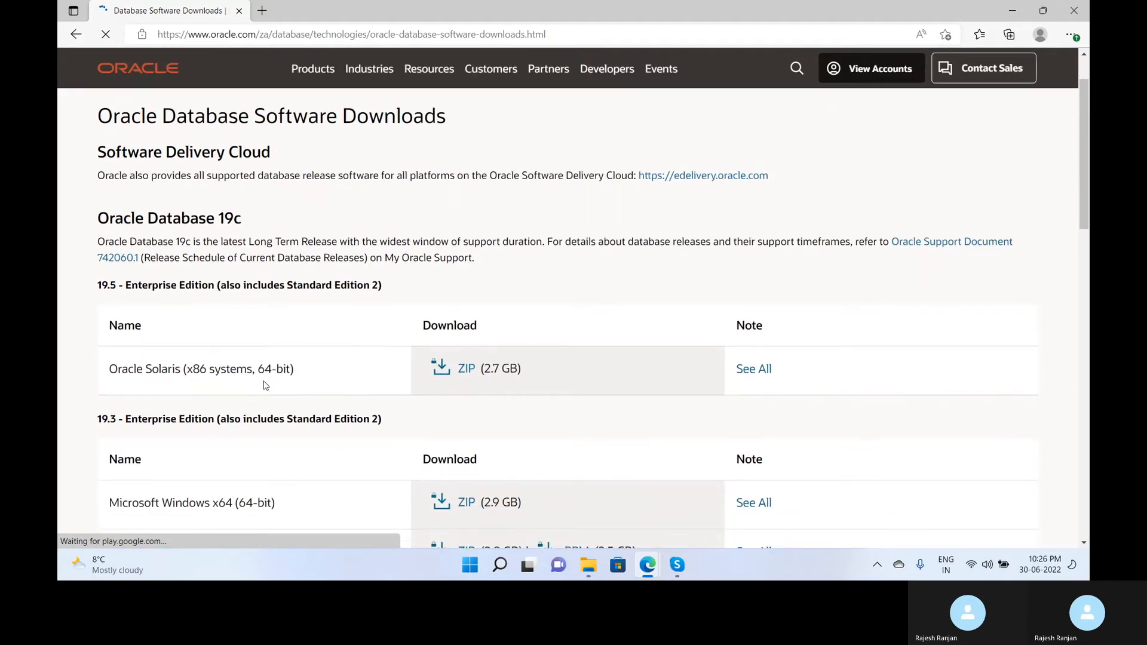
pyautogui.scroll(-3, 266, 386)
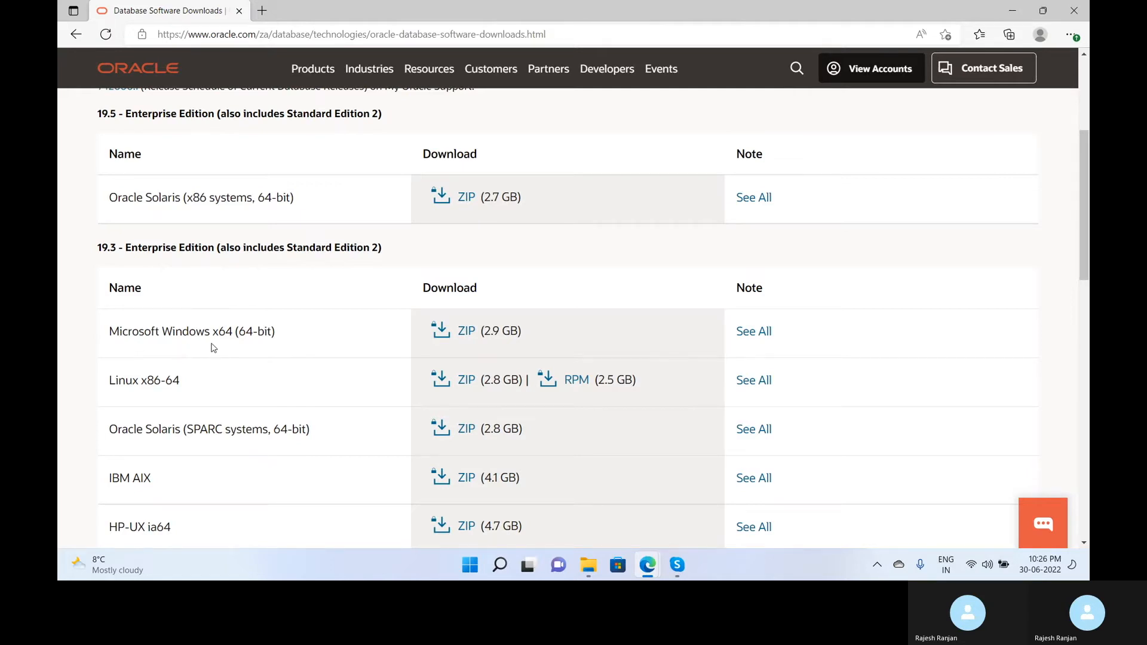
pyautogui.scroll(-1, 214, 349)
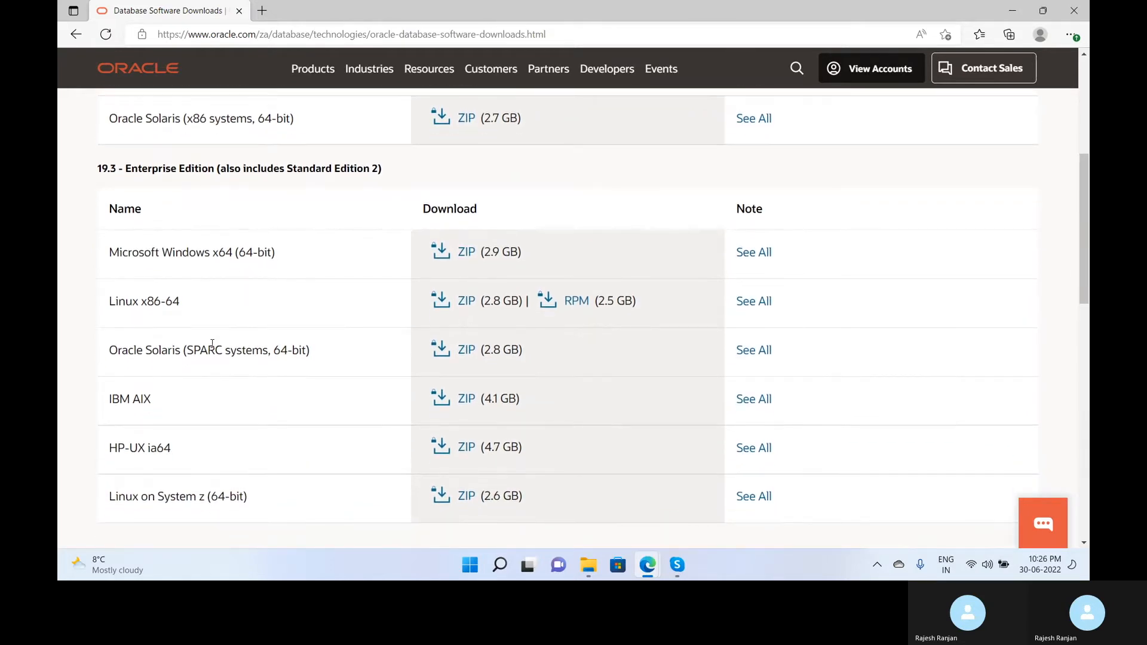
pyautogui.scroll(-1, 213, 345)
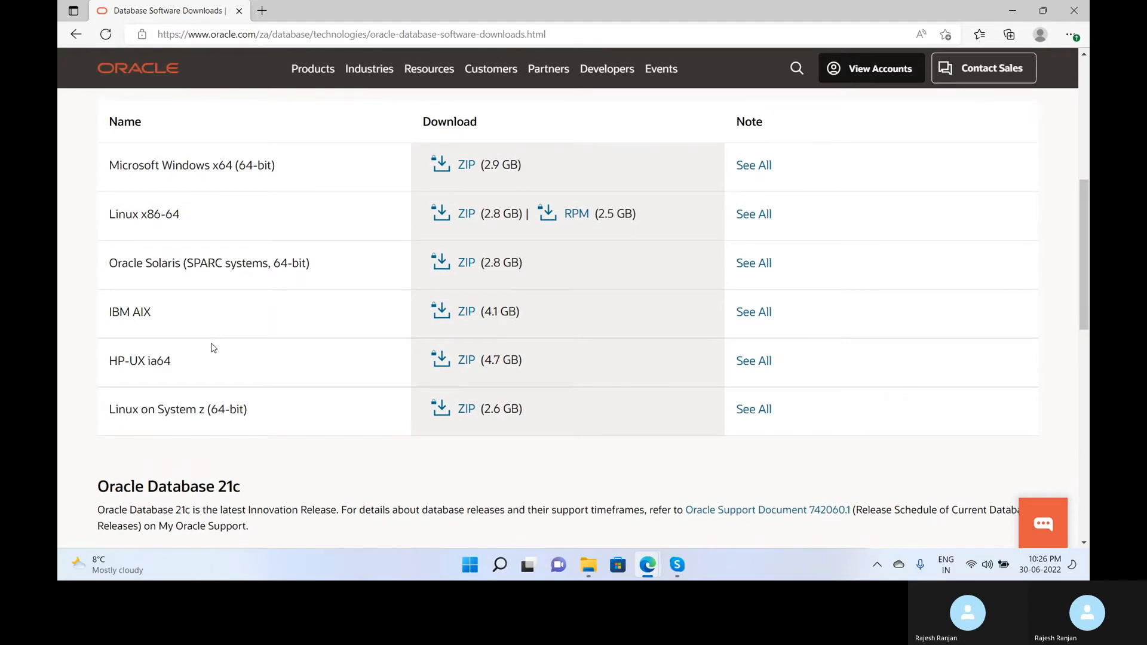
pyautogui.scroll(-3, 213, 346)
pyautogui.scroll(-2, 213, 348)
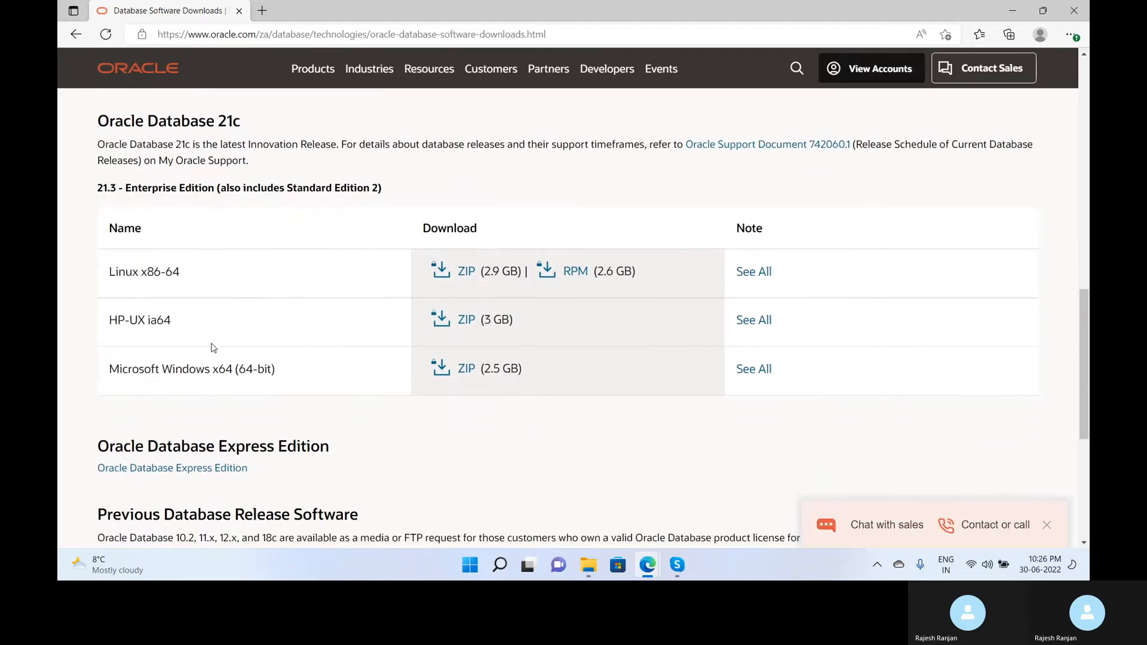
pyautogui.scroll(-3, 213, 349)
pyautogui.scroll(5, 213, 349)
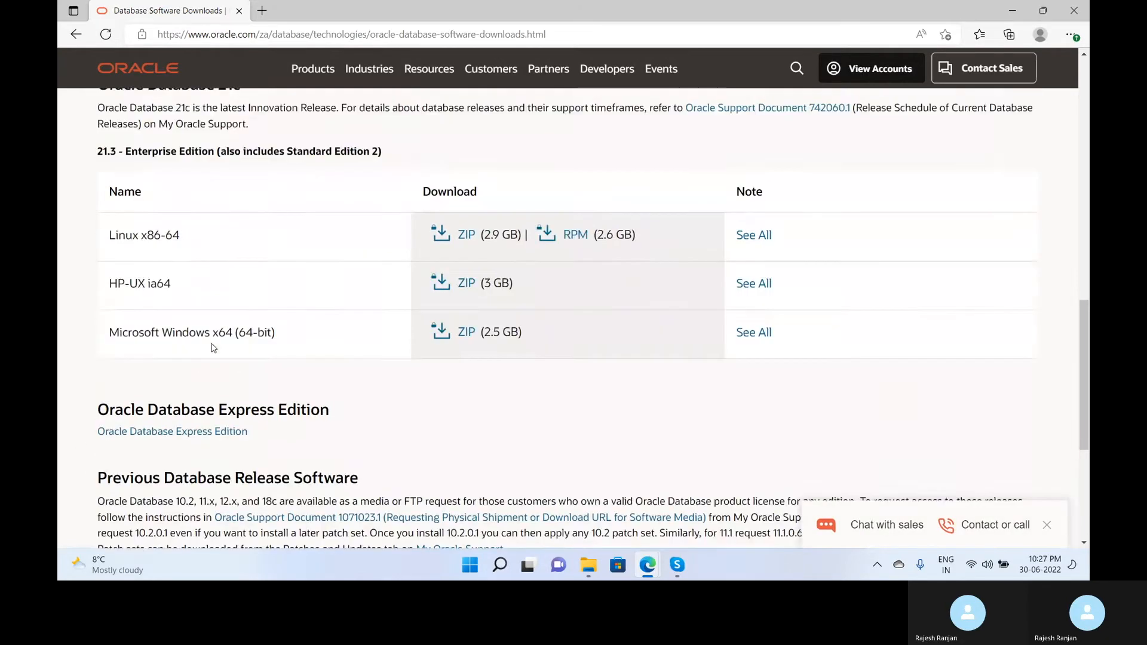
pyautogui.scroll(3, 213, 349)
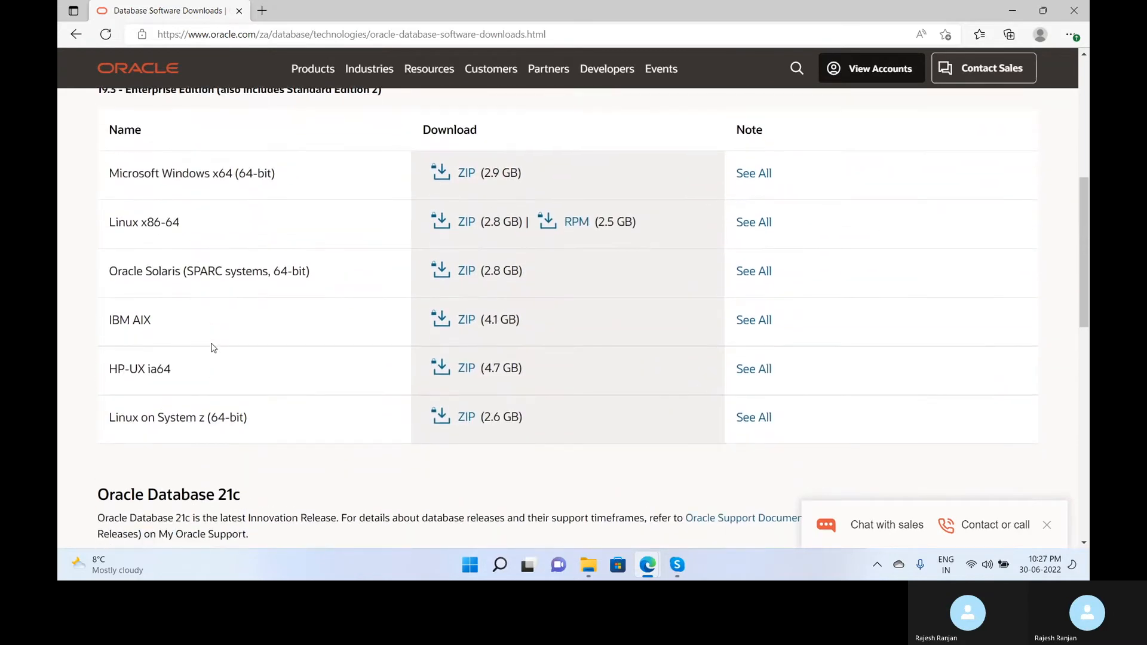
pyautogui.scroll(-8, 213, 348)
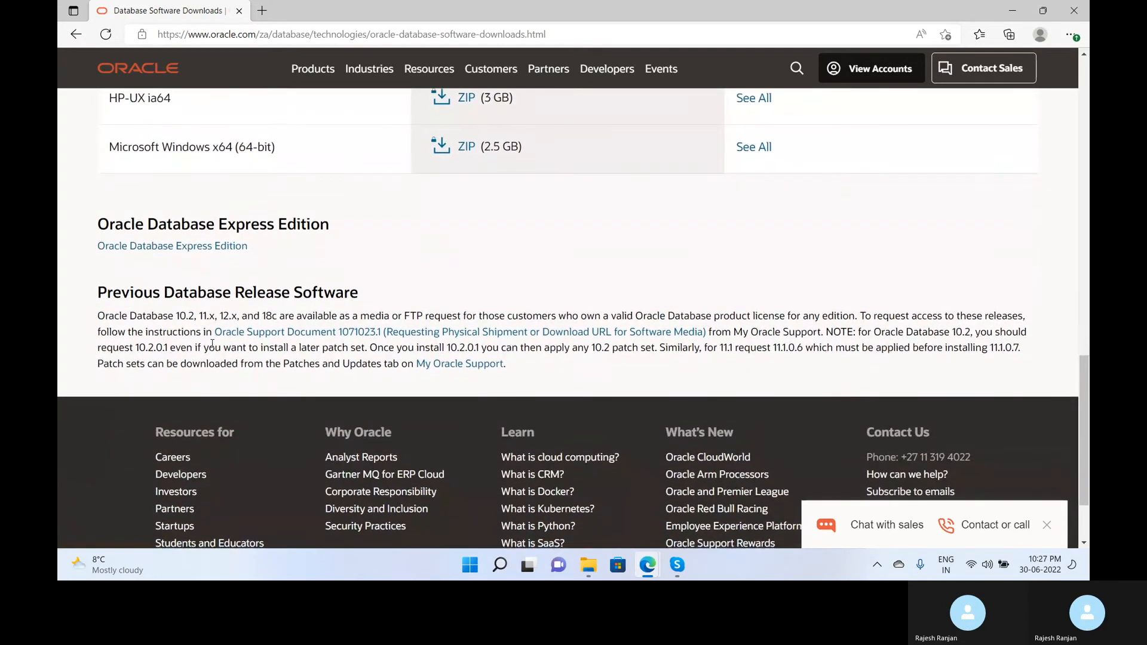
pyautogui.rightClick(158, 246)
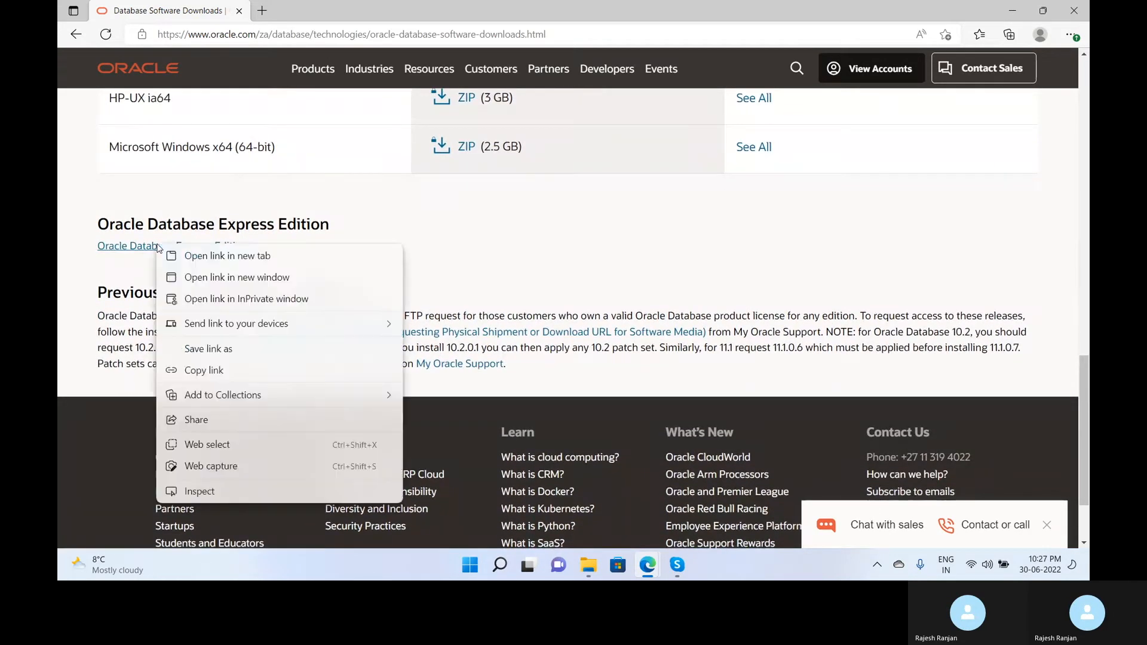
pyautogui.click(189, 256)
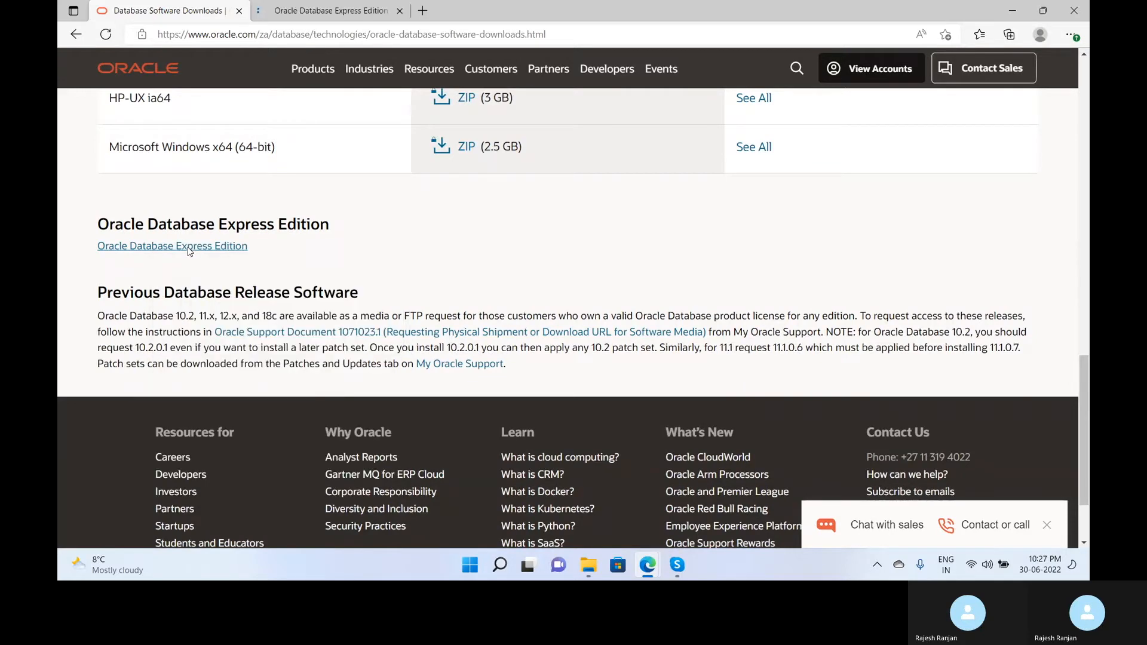
pyautogui.click(302, 12)
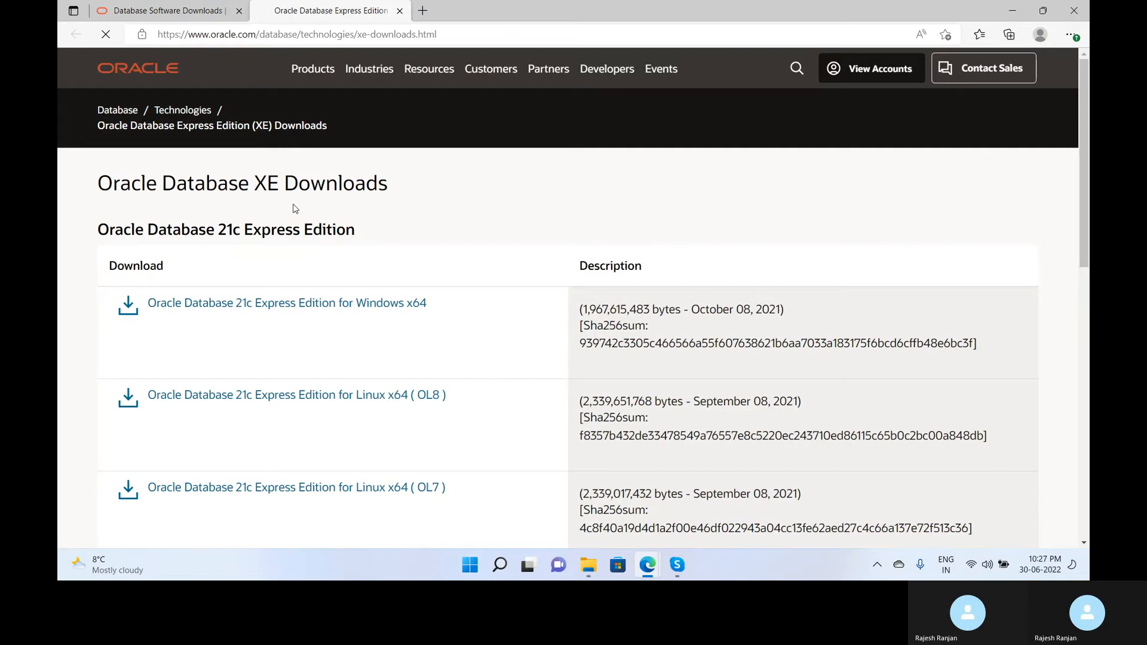
pyautogui.scroll(-4, 121, 293)
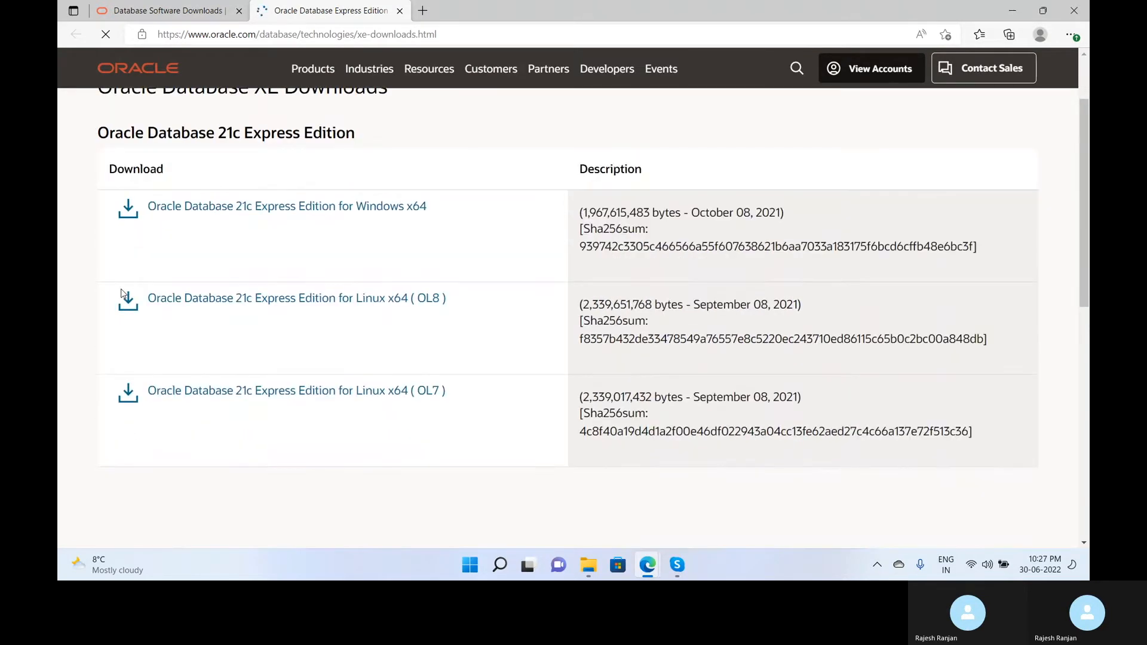
pyautogui.scroll(4, 121, 293)
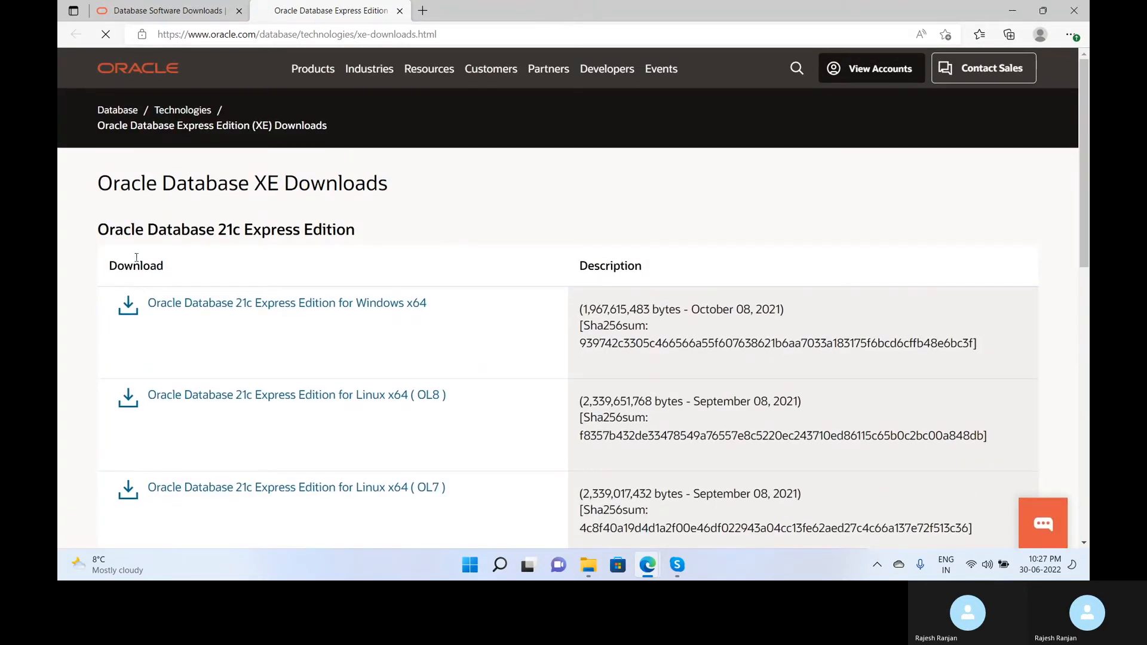
pyautogui.click(399, 11)
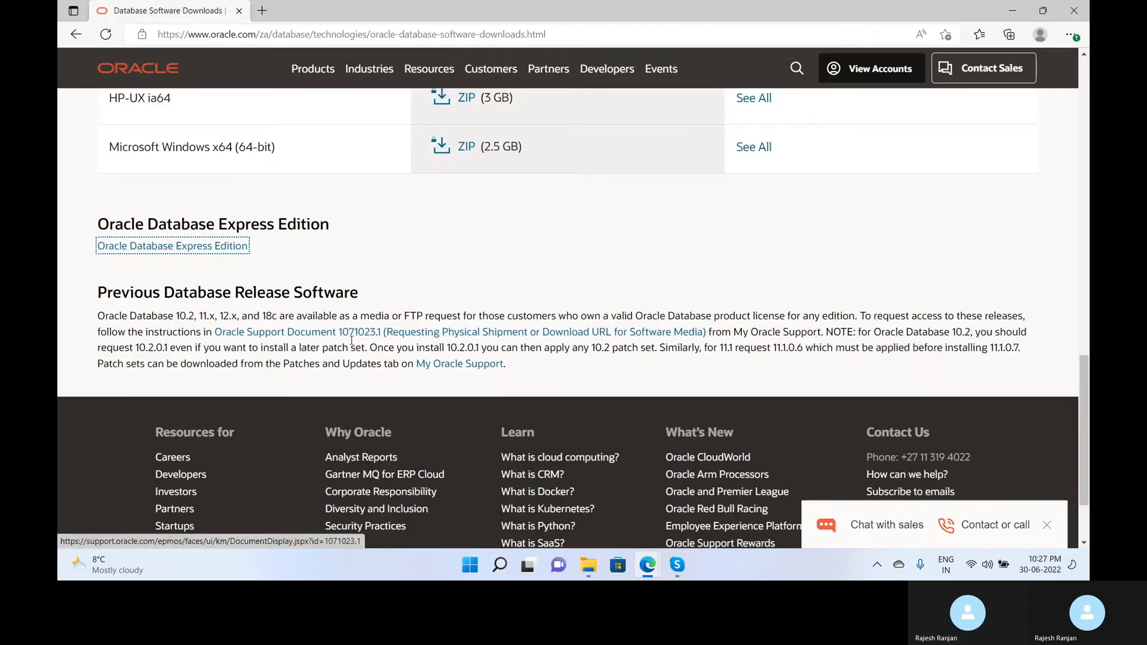
# Bring up the license prompt for the 19.3 Enterprise Edition Windows x64 ZIP (2.9 GB).
pyautogui.scroll(6, 468, 263)
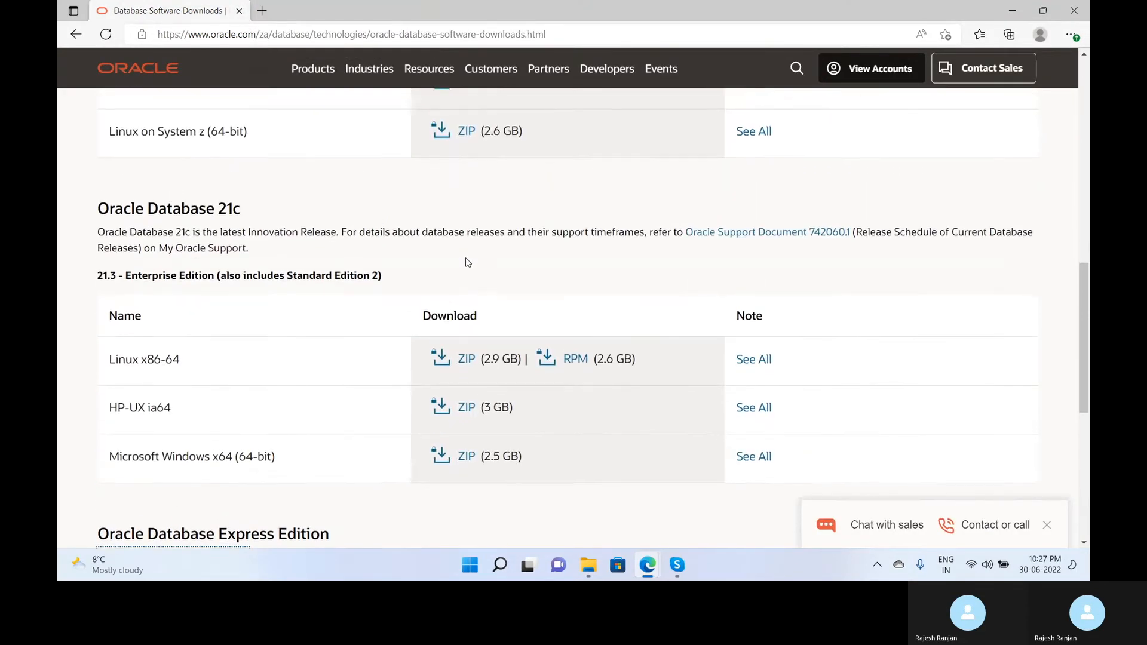
pyautogui.scroll(5, 462, 299)
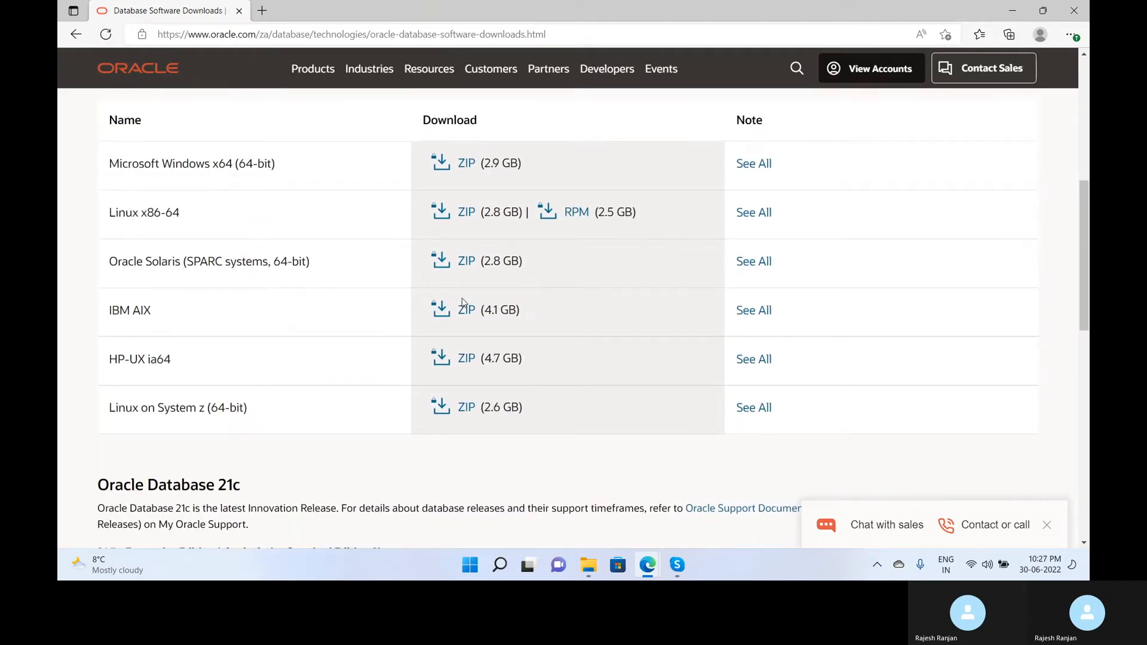
pyautogui.scroll(6, 463, 303)
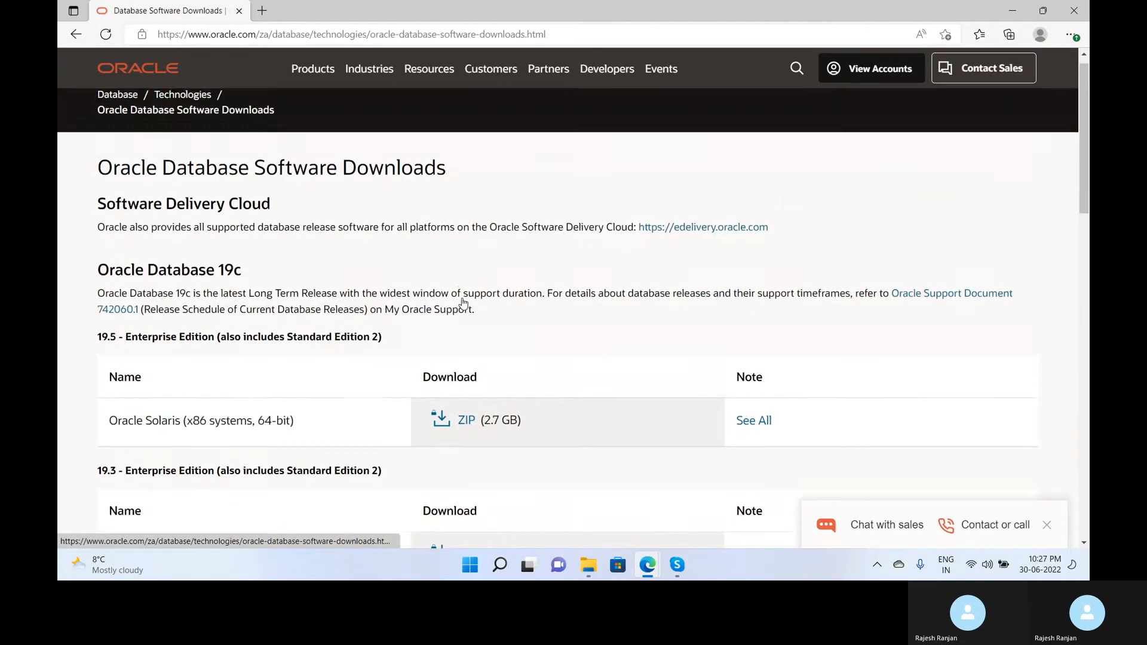
pyautogui.scroll(-3, 464, 303)
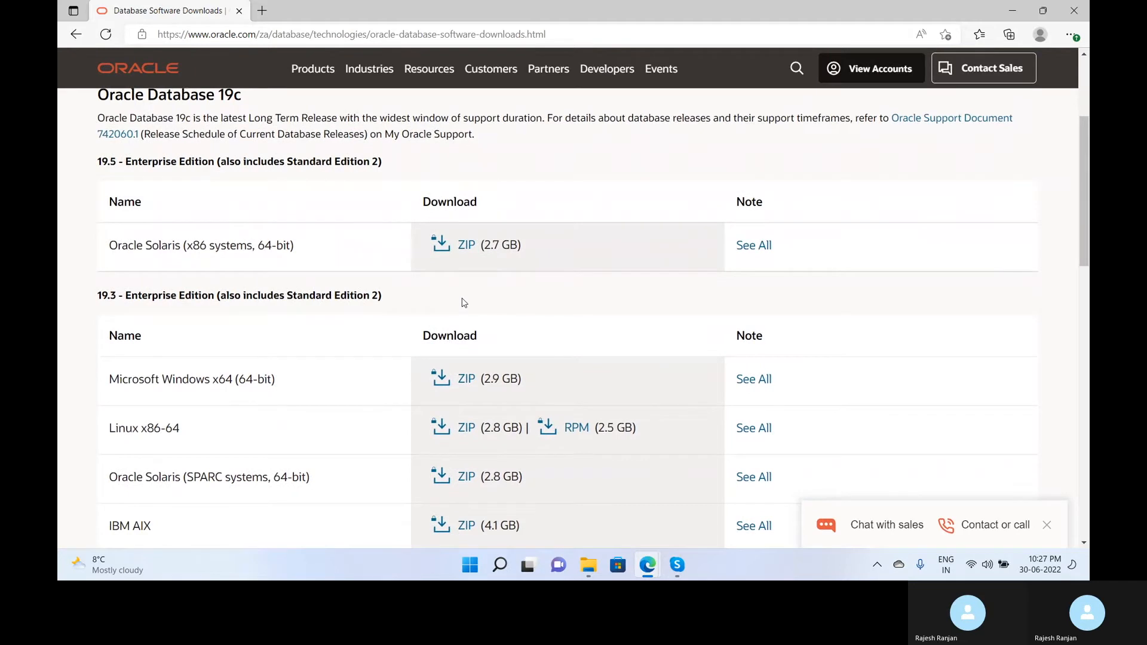
pyautogui.scroll(-2, 463, 303)
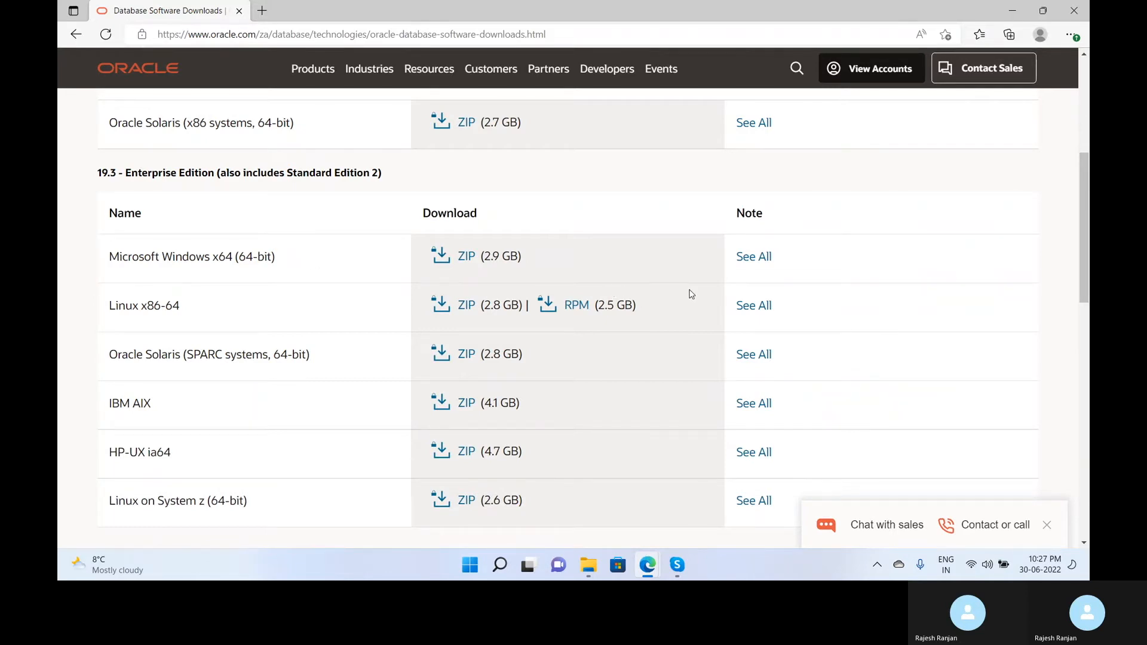
pyautogui.click(443, 257)
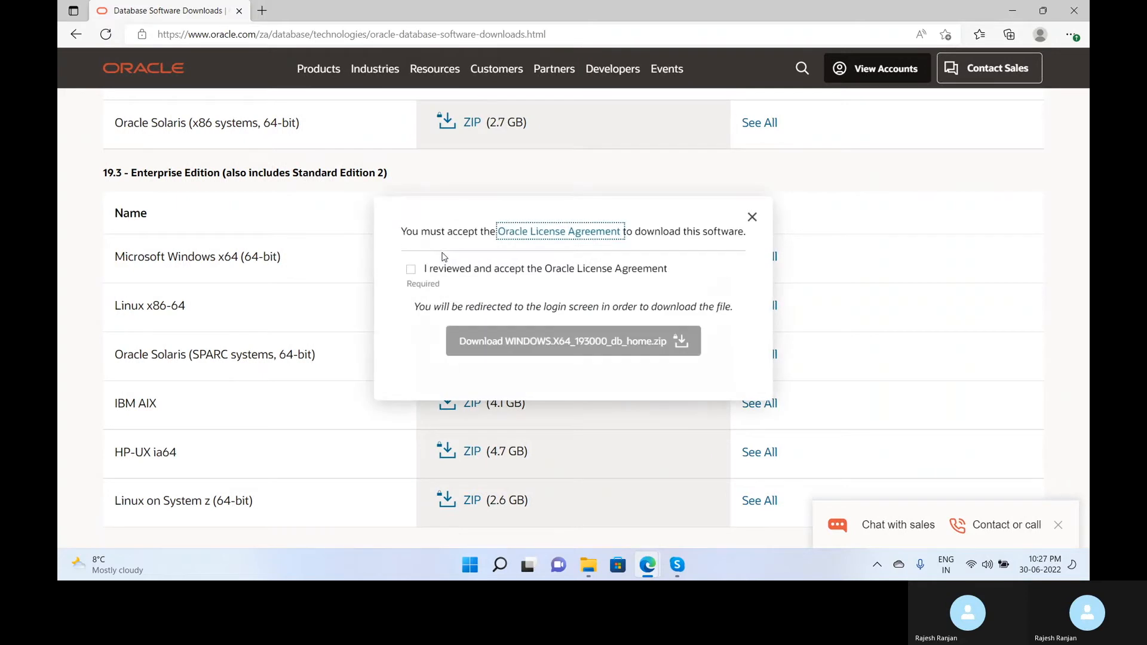
# Accept the Oracle License Agreement and request WINDOWS.X64_193000_db_home.zip.
pyautogui.click(412, 269)
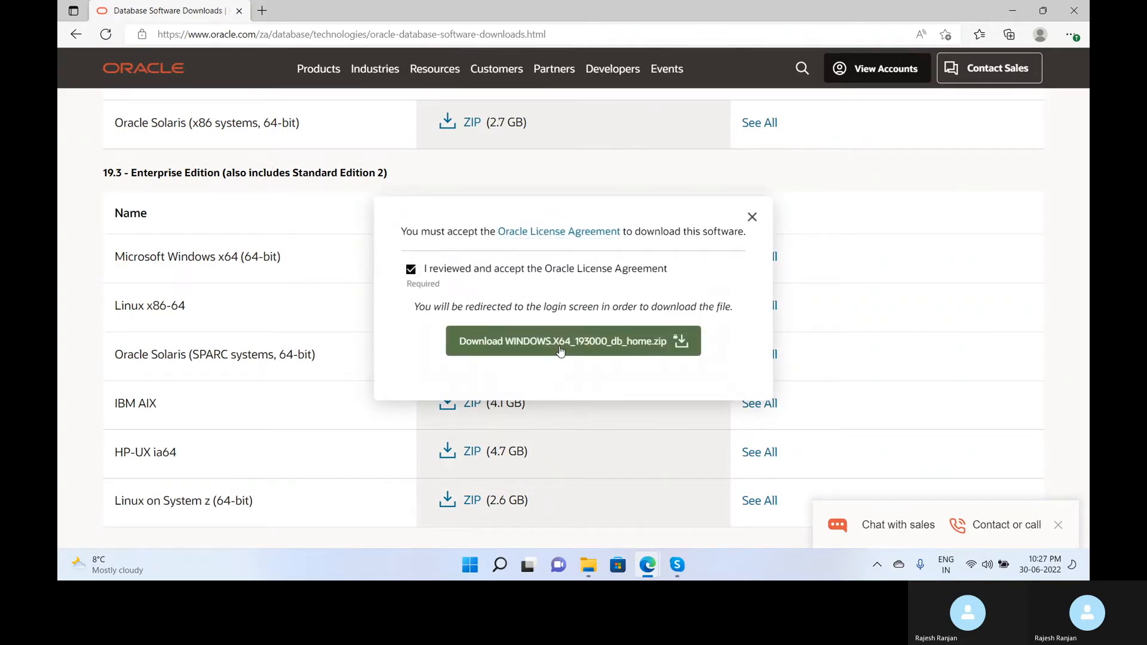
pyautogui.click(535, 349)
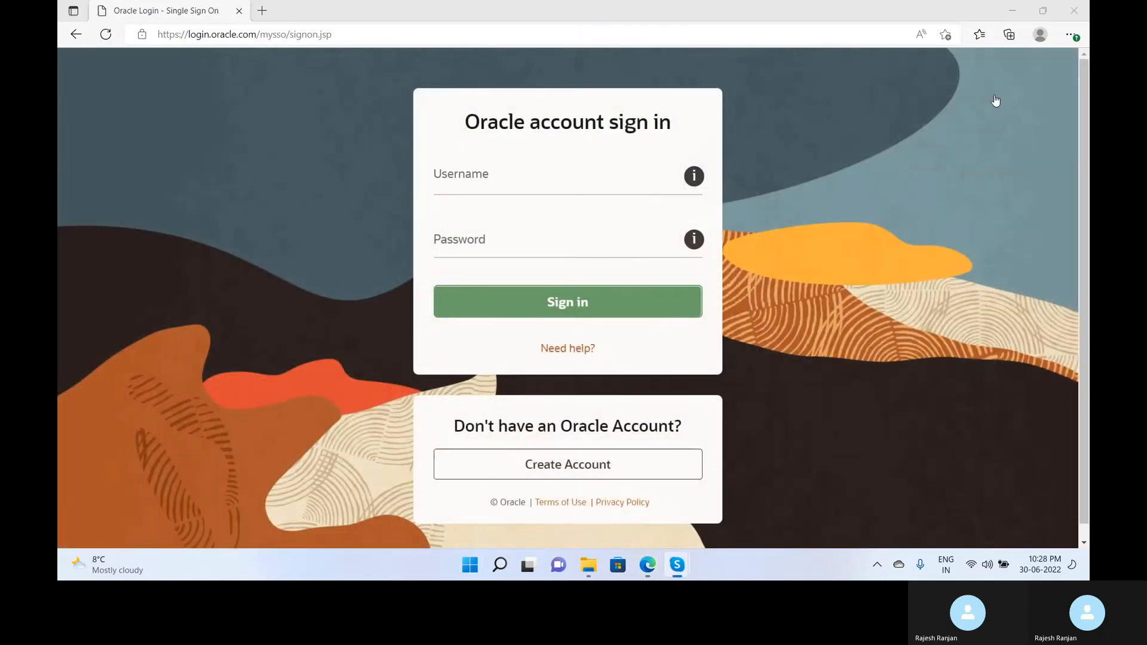
# Sign in with the Oracle account, then go back to the Database Software Downloads page.
pyautogui.click(598, 181)
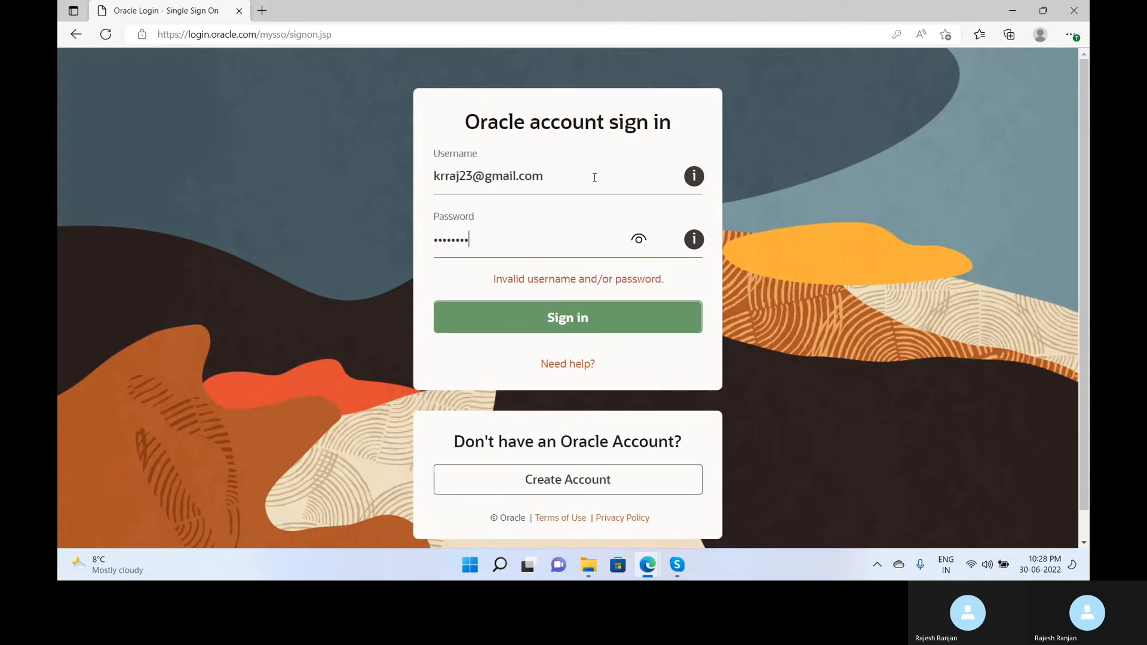
pyautogui.press('Return')
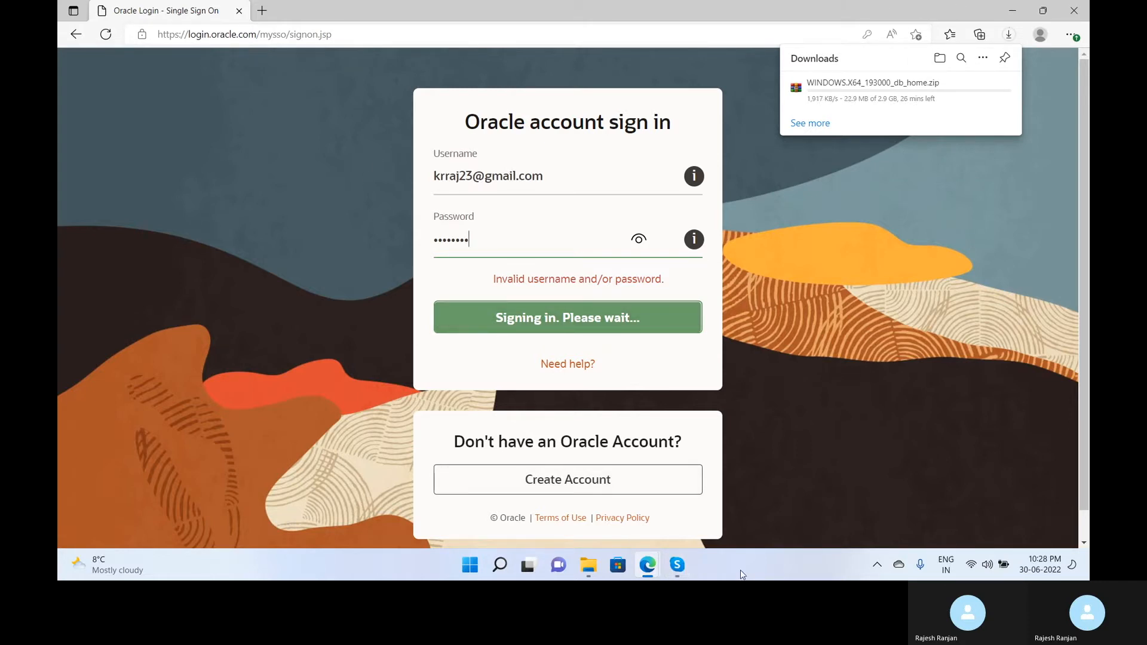
pyautogui.moveTo(686, 566)
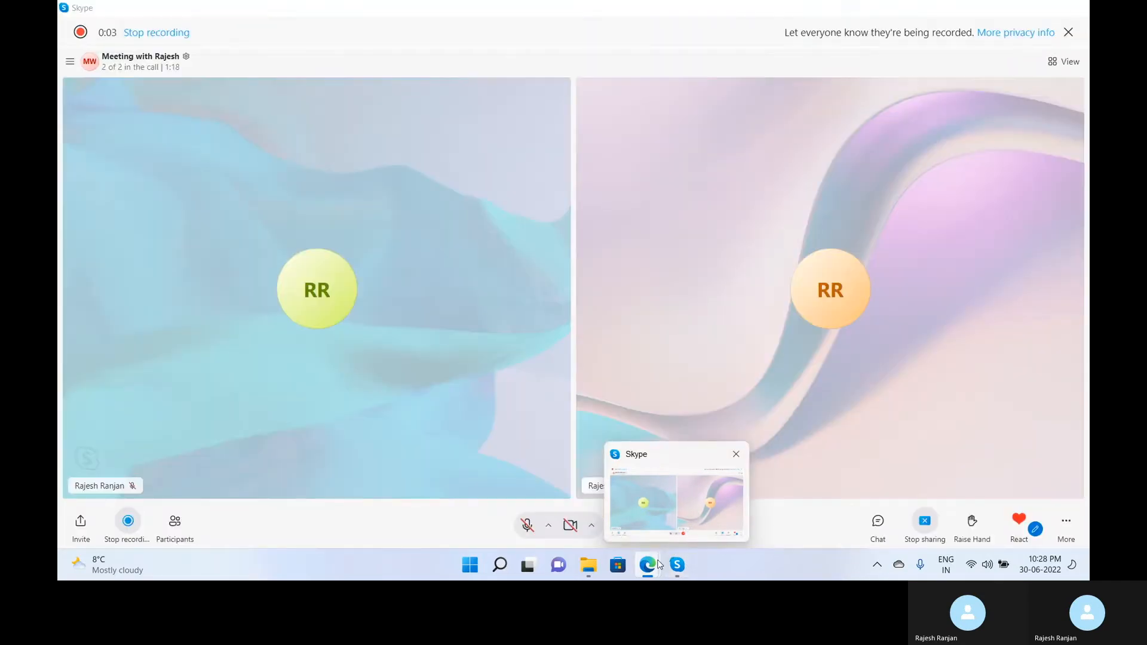
pyautogui.moveTo(651, 569)
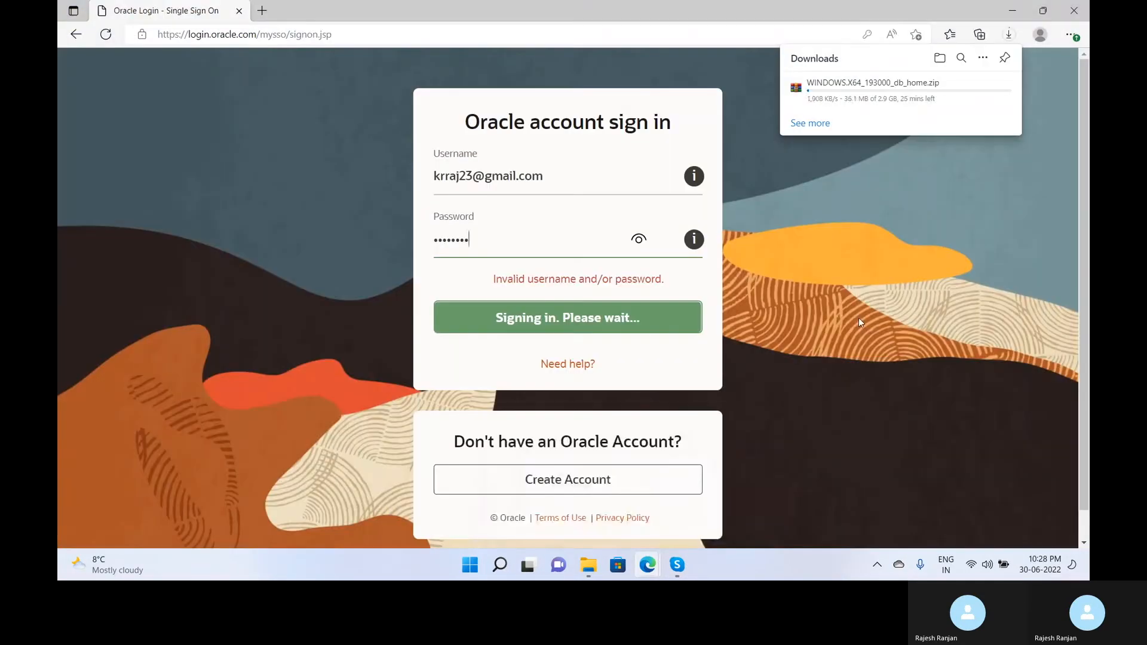
pyautogui.click(76, 36)
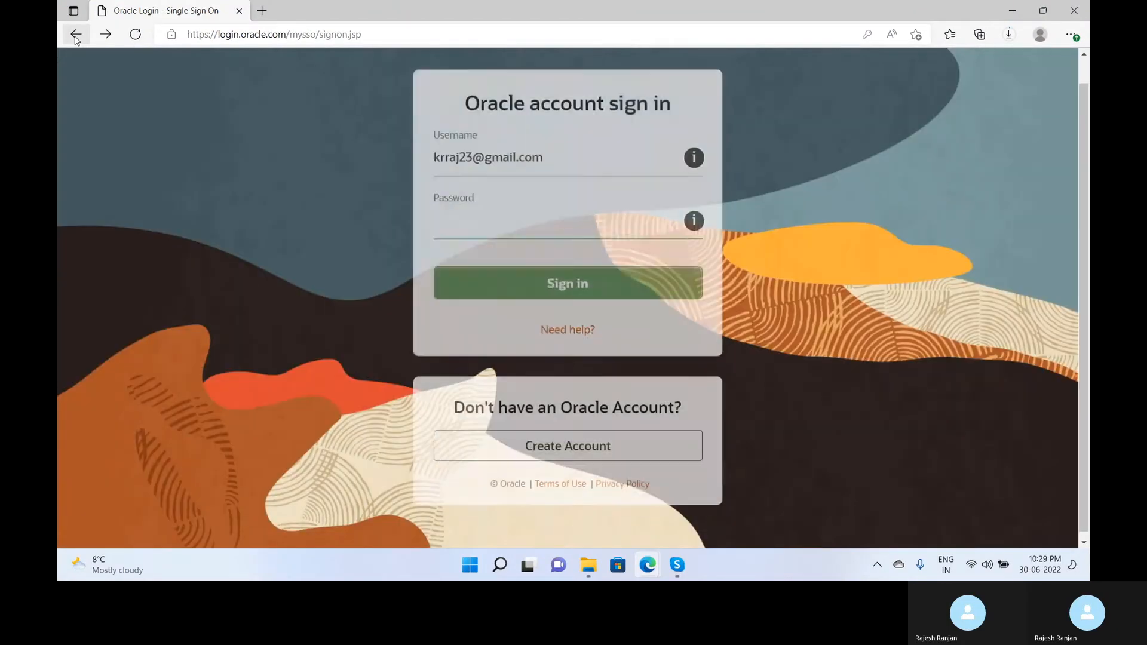
pyautogui.click(76, 37)
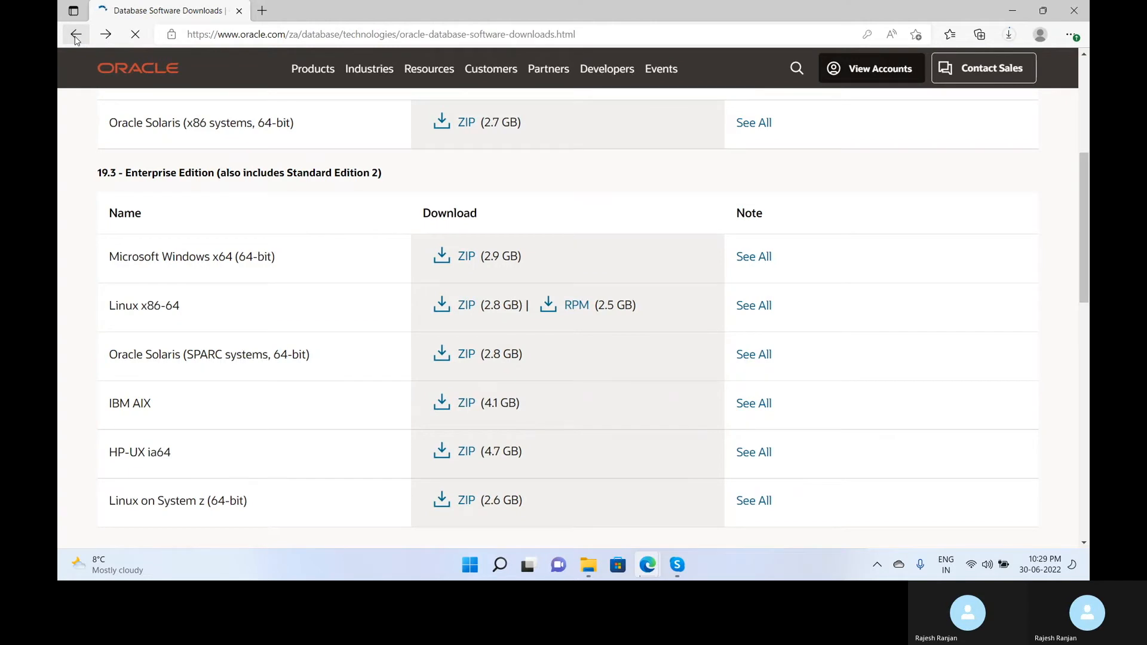
# Show Edge's downloads list with the finished WINDOWS.X64_193000_db_home.zip.
pyautogui.click(1009, 34)
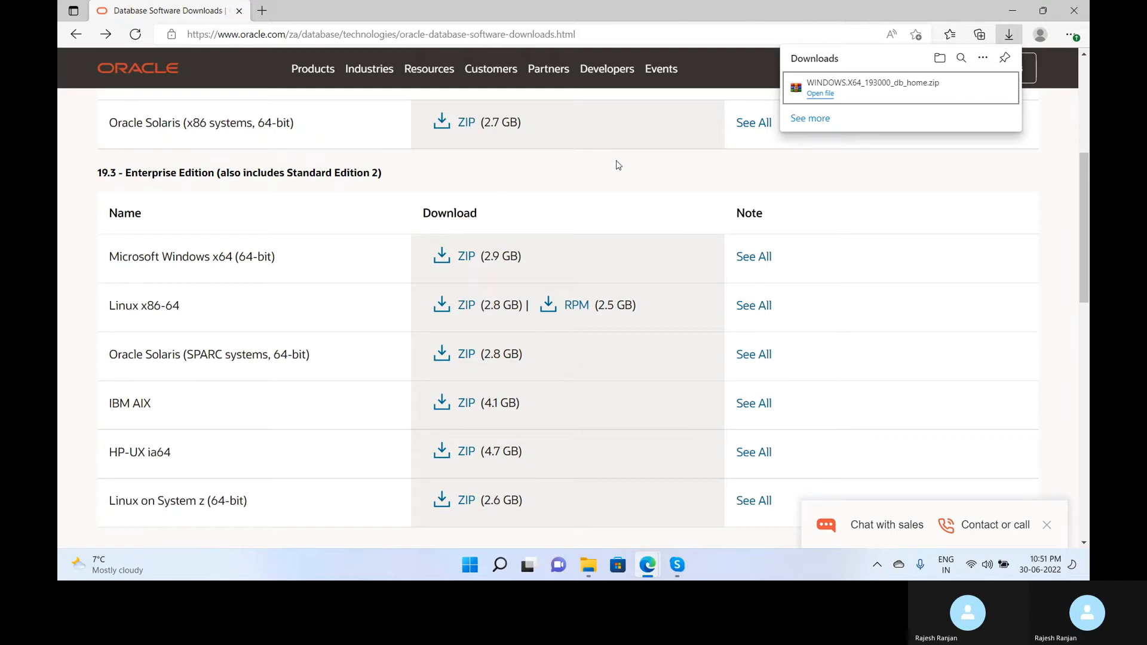
# Reveal the downloaded WINDOWS.X64_193000_db_home.zip in File Explorer.
pyautogui.moveTo(995, 90)
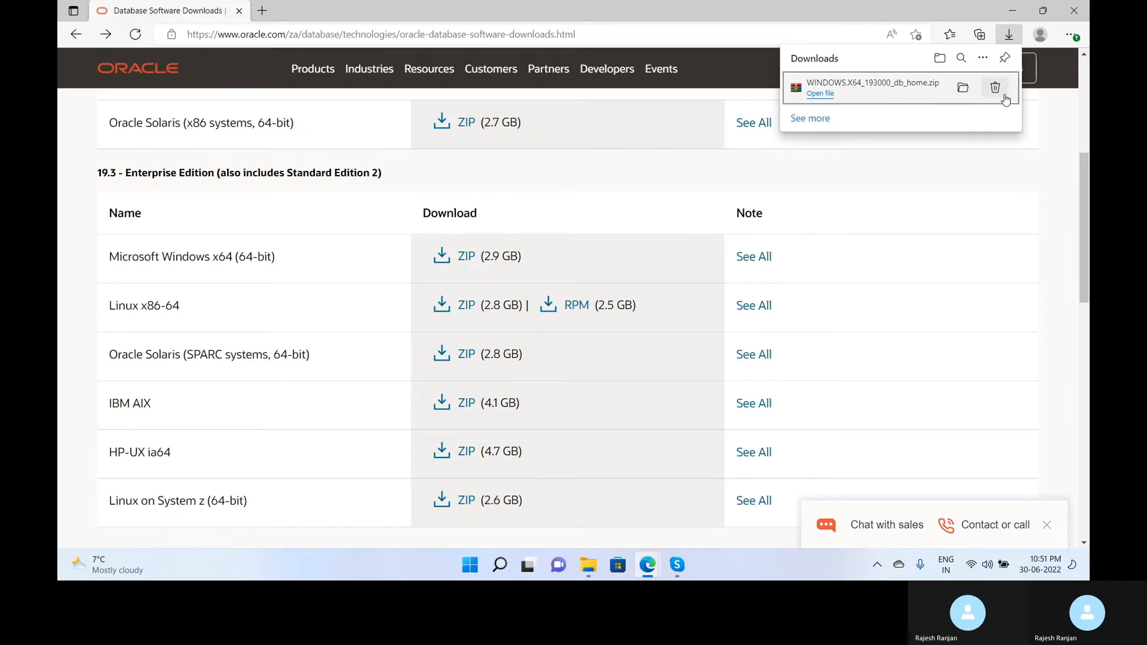
pyautogui.click(962, 90)
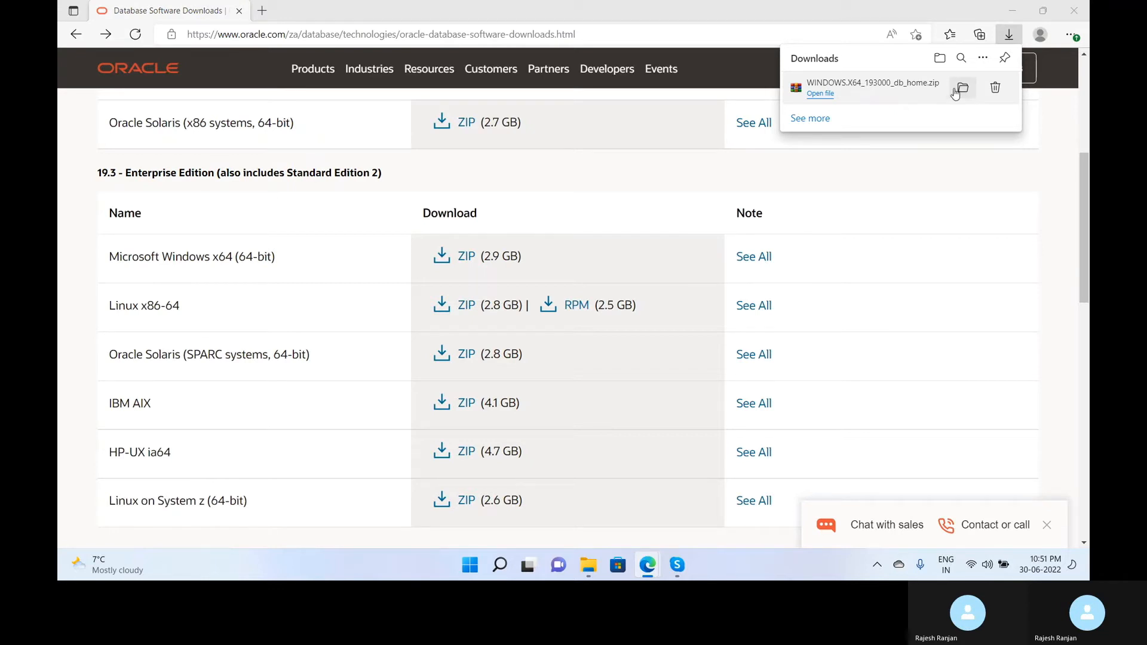
pyautogui.click(962, 88)
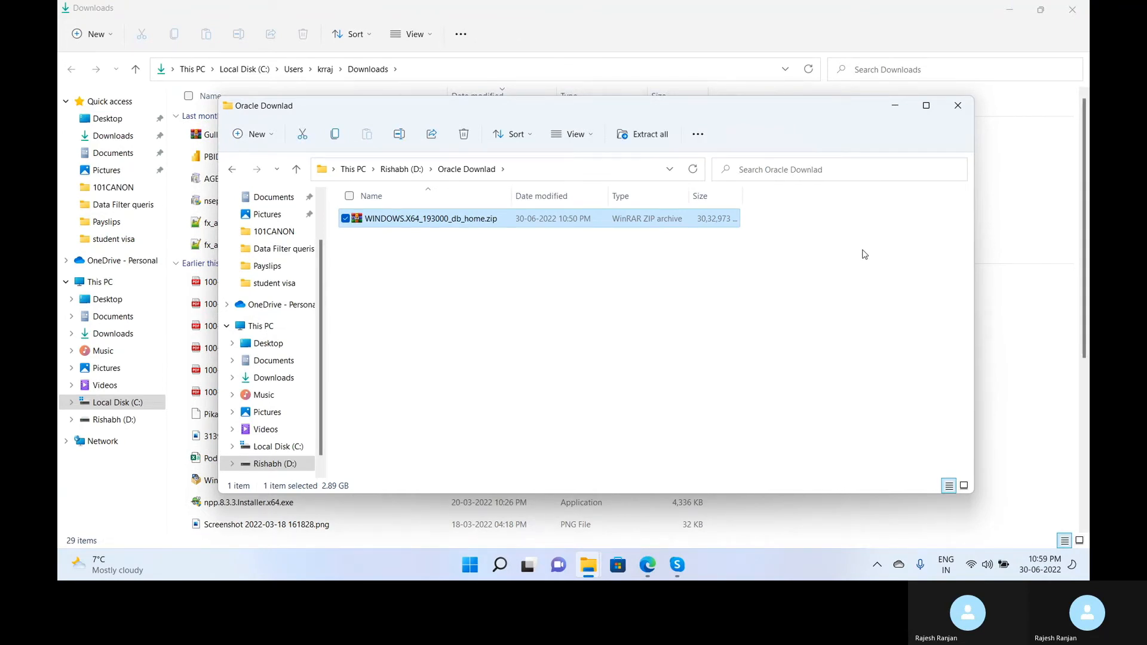
# Extract WINDOWS.X64_193000_db_home.zip to D:\Oracle Downlad\WINDOWS.X64_193000_db_home.
pyautogui.rightClick(458, 224)
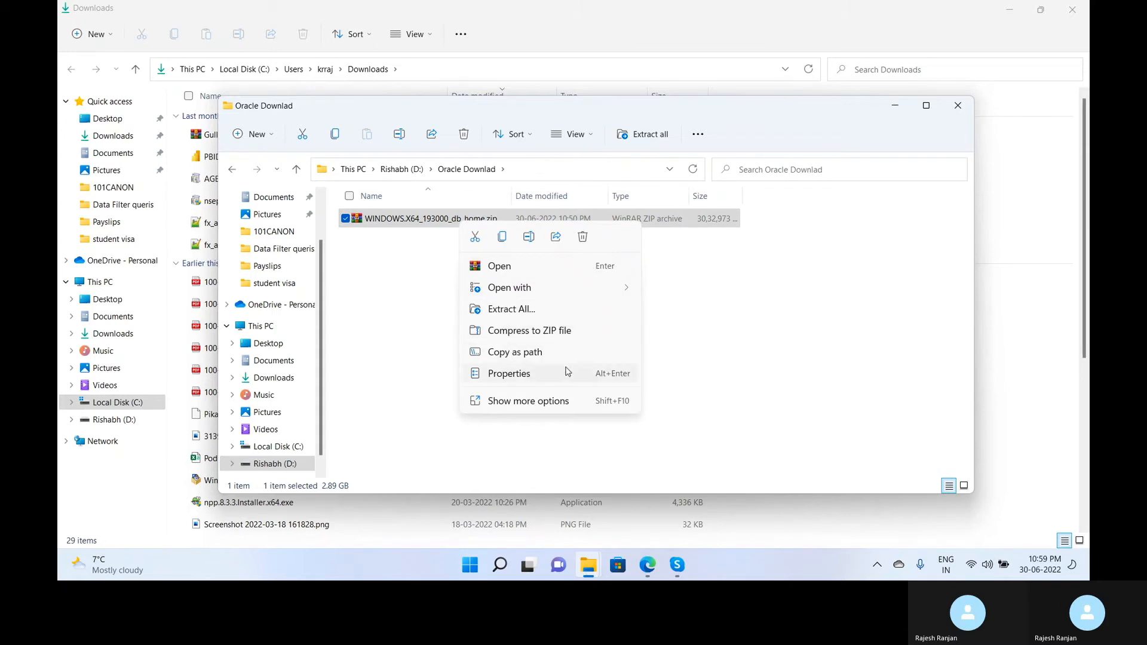
pyautogui.moveTo(531, 287)
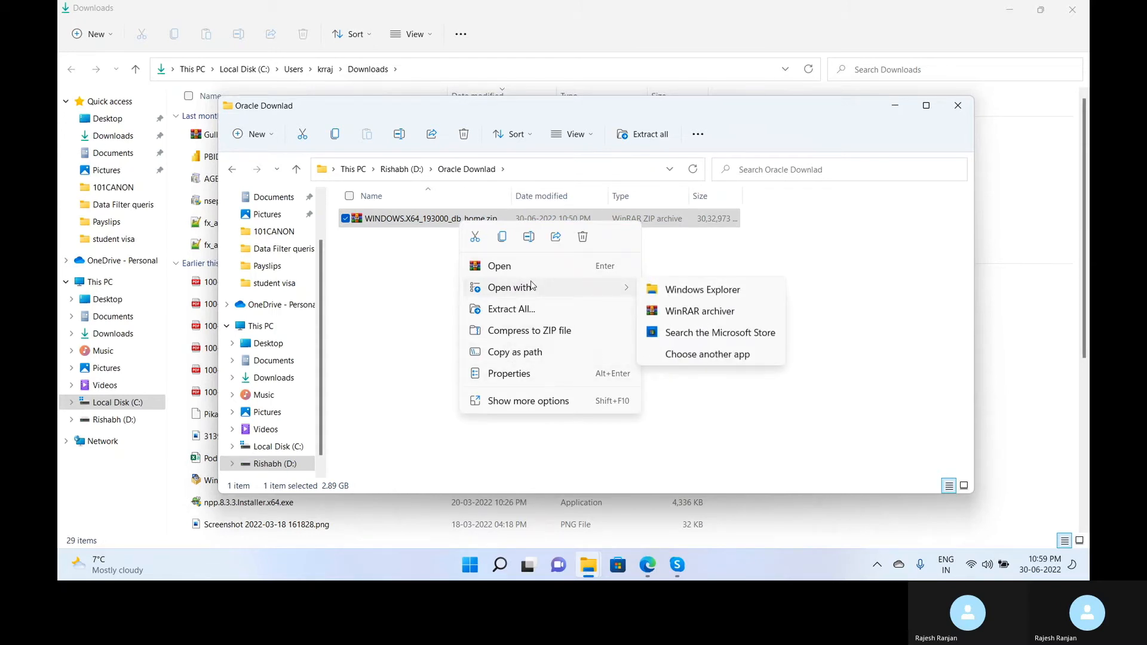
pyautogui.click(515, 310)
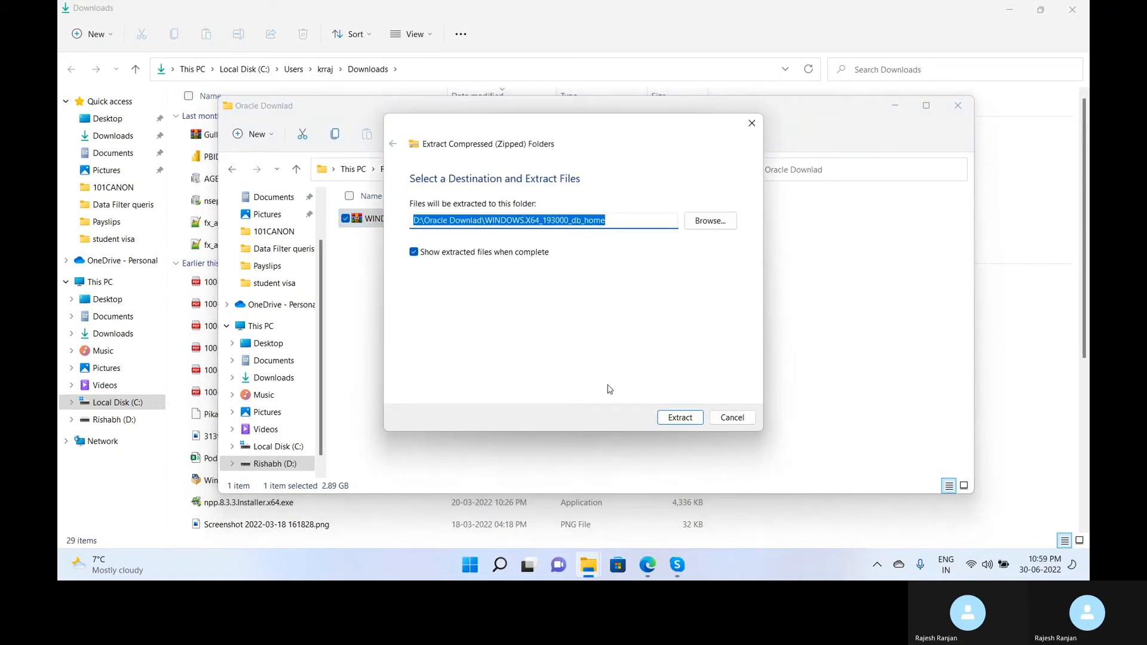
pyautogui.click(689, 418)
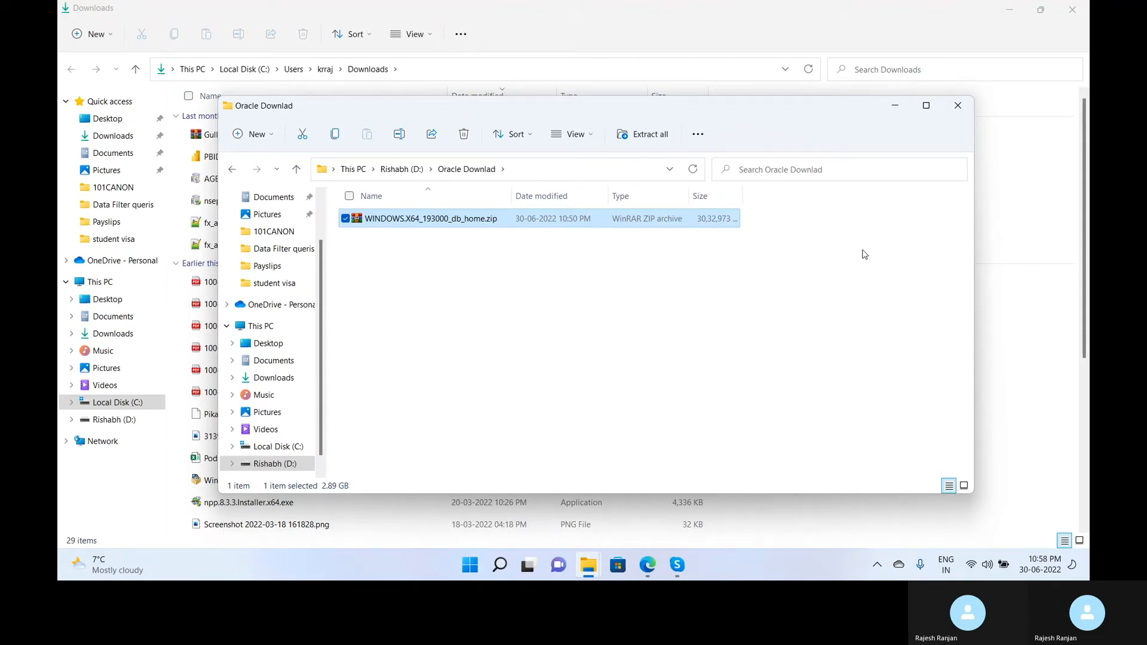
# Rerun Extract All on the zip, then open the extracted WINDOWS.X64_193000_db_home folder.
pyautogui.rightClick(458, 222)
pyautogui.click(496, 307)
pyautogui.click(674, 417)
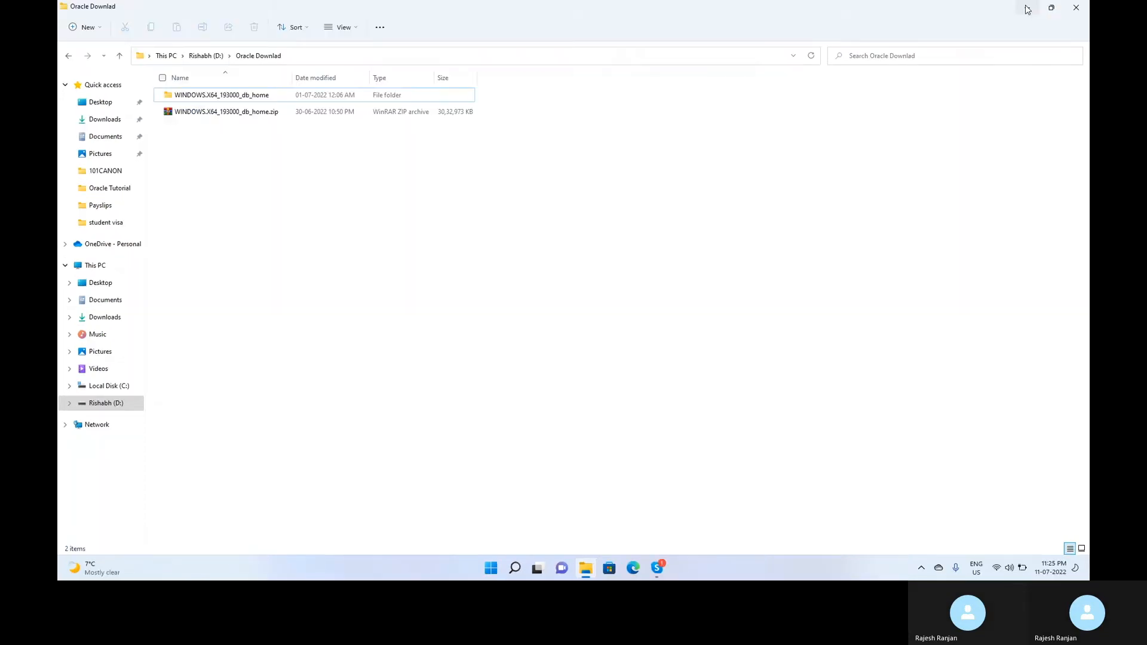
pyautogui.click(294, 231)
pyautogui.click(204, 96)
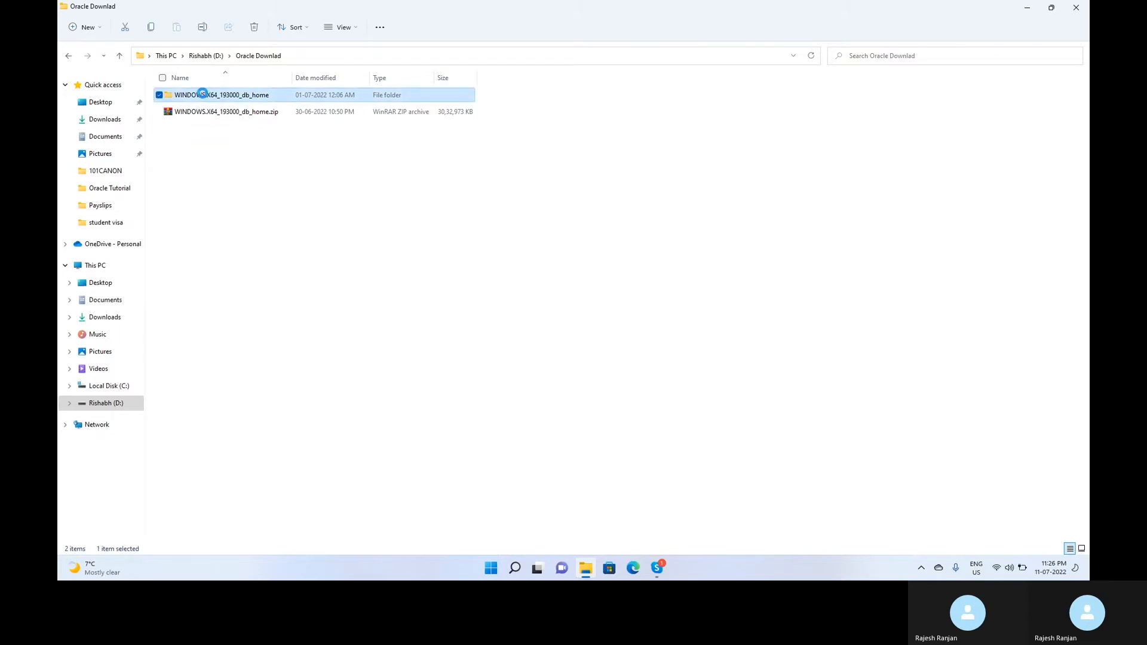
pyautogui.doubleClick(203, 95)
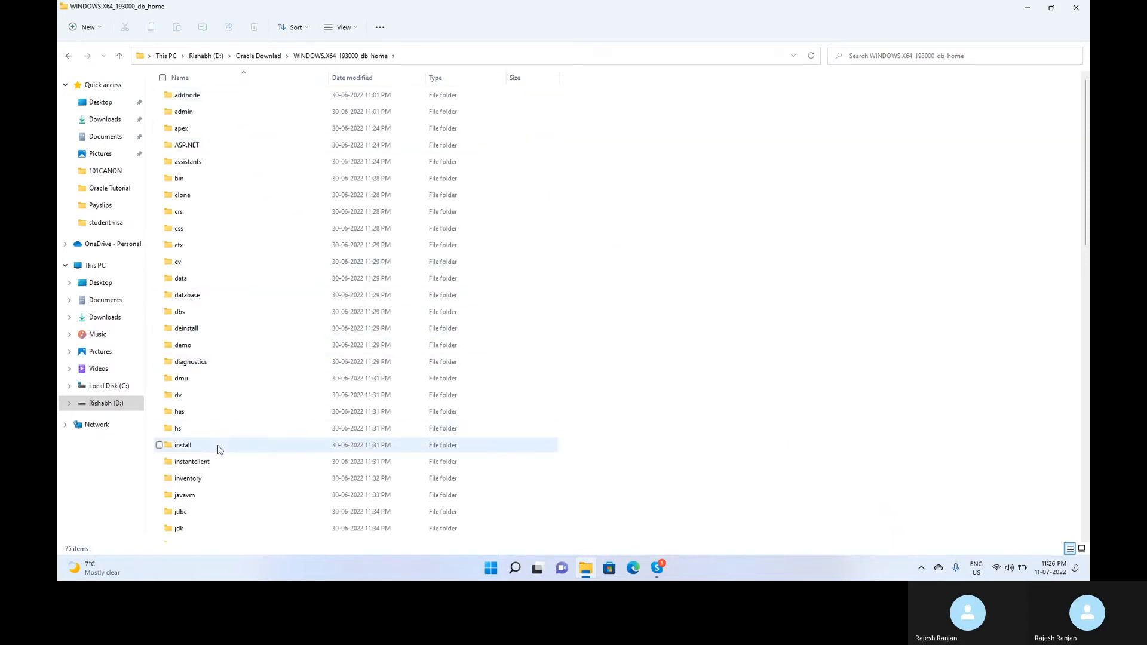
# Run setup.exe from the extracted folder as administrator and approve the permission prompt.
pyautogui.scroll(-15, 219, 449)
pyautogui.scroll(-1, 219, 450)
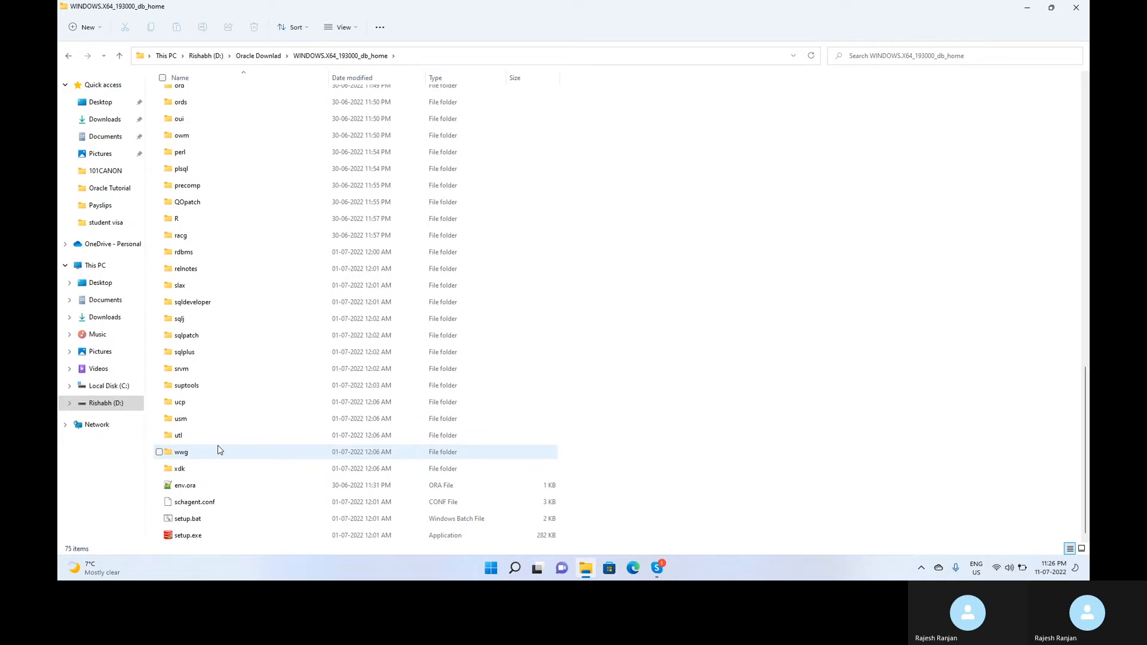
pyautogui.click(194, 537)
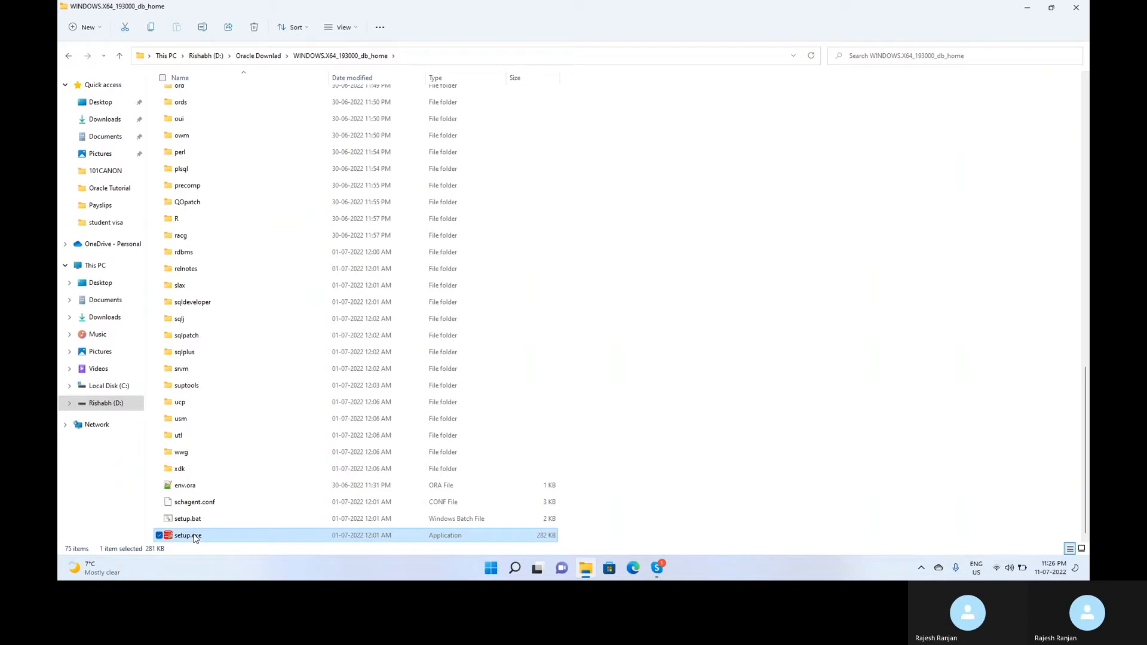
pyautogui.doubleClick(188, 537)
pyautogui.rightClick(188, 536)
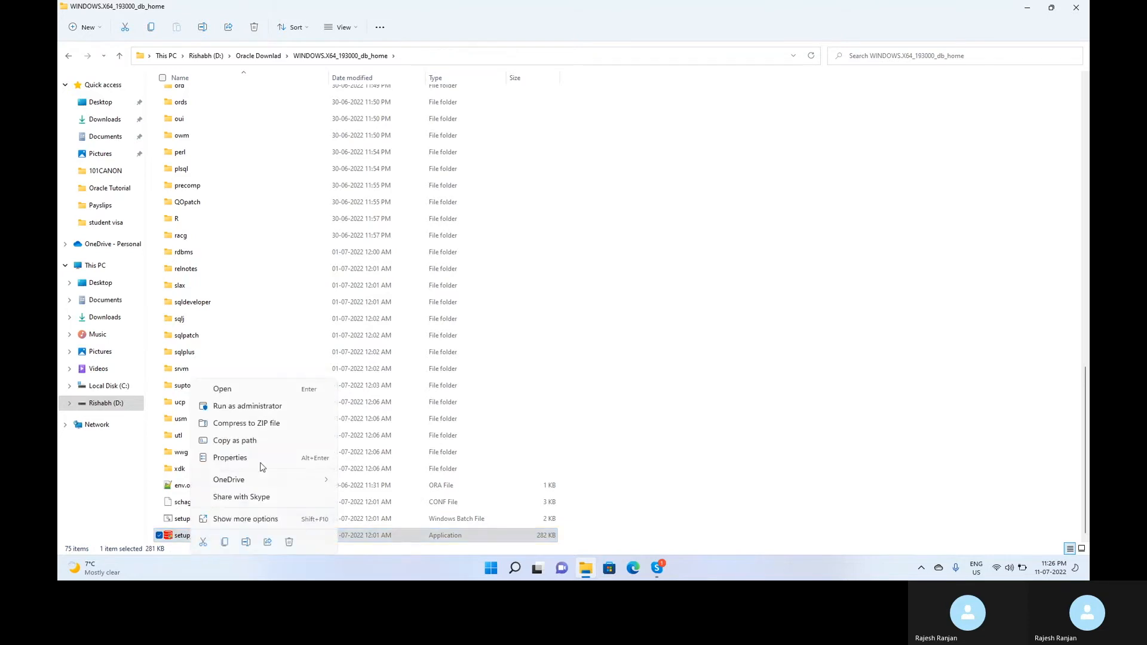
pyautogui.click(250, 412)
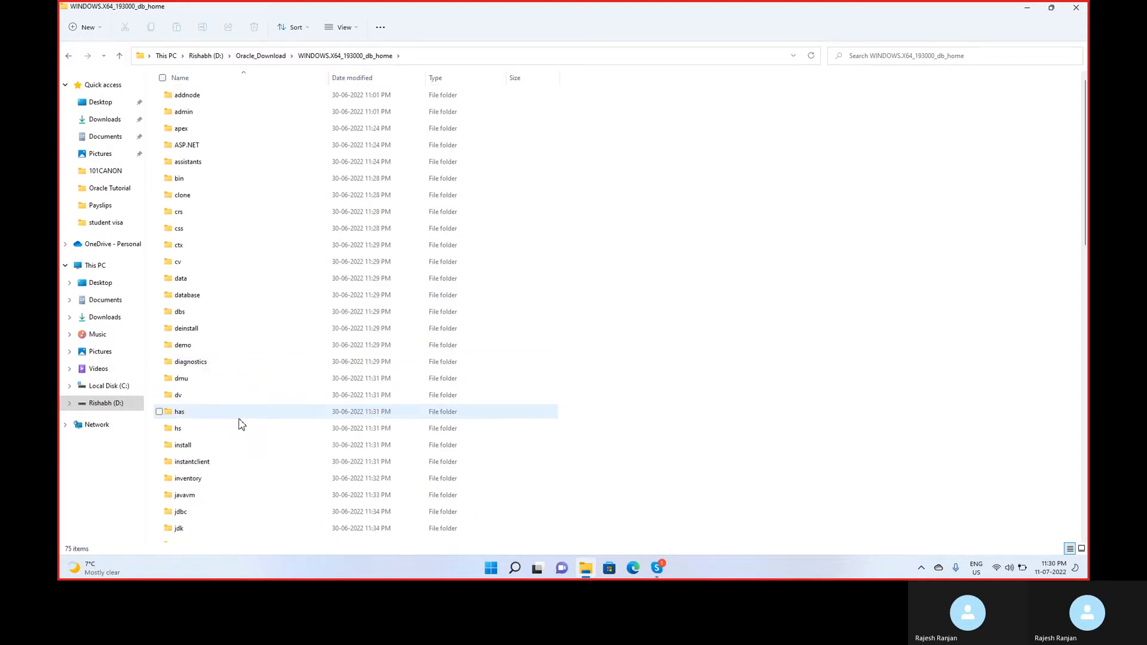
pyautogui.scroll(-8, 242, 426)
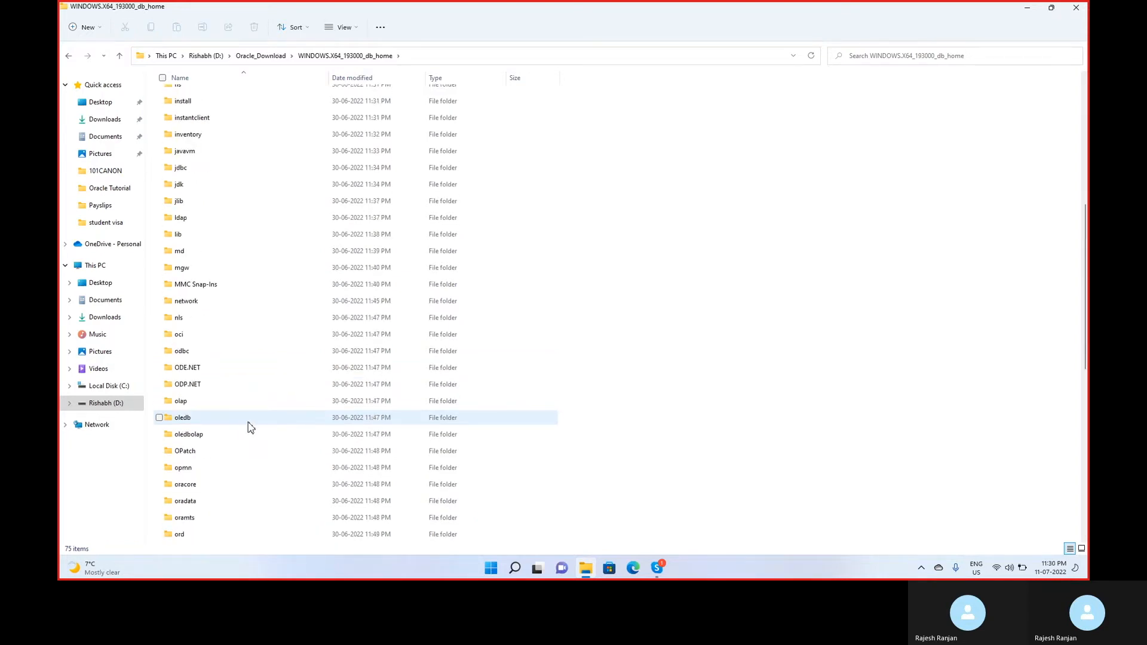
pyautogui.doubleClick(187, 535)
pyautogui.rightClick(188, 537)
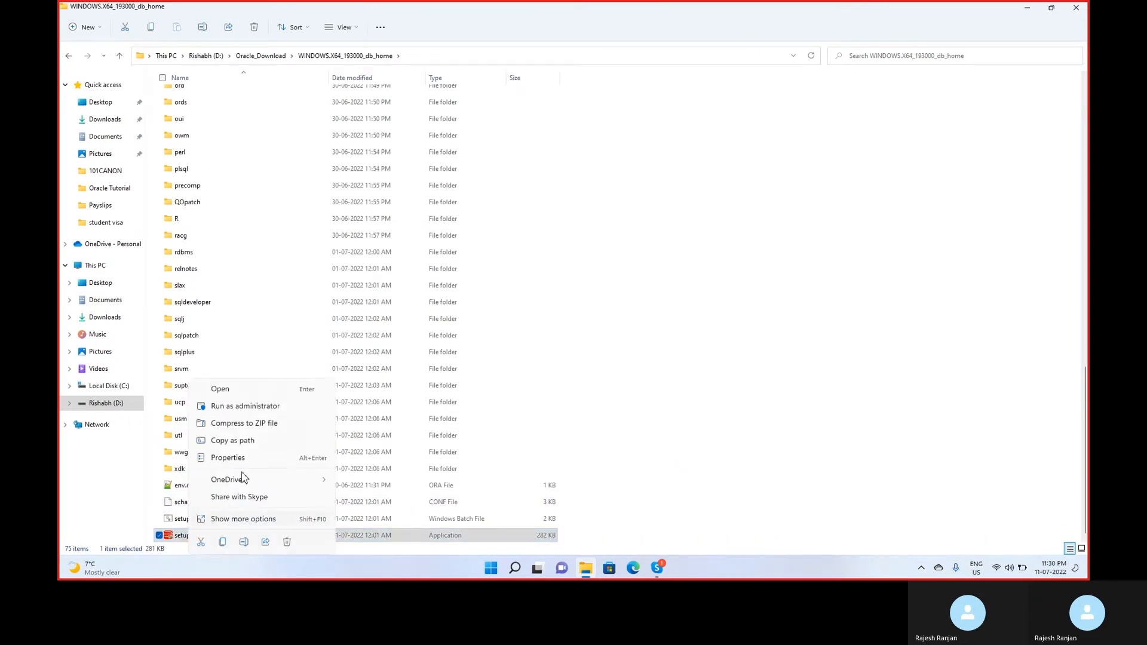
pyautogui.click(245, 411)
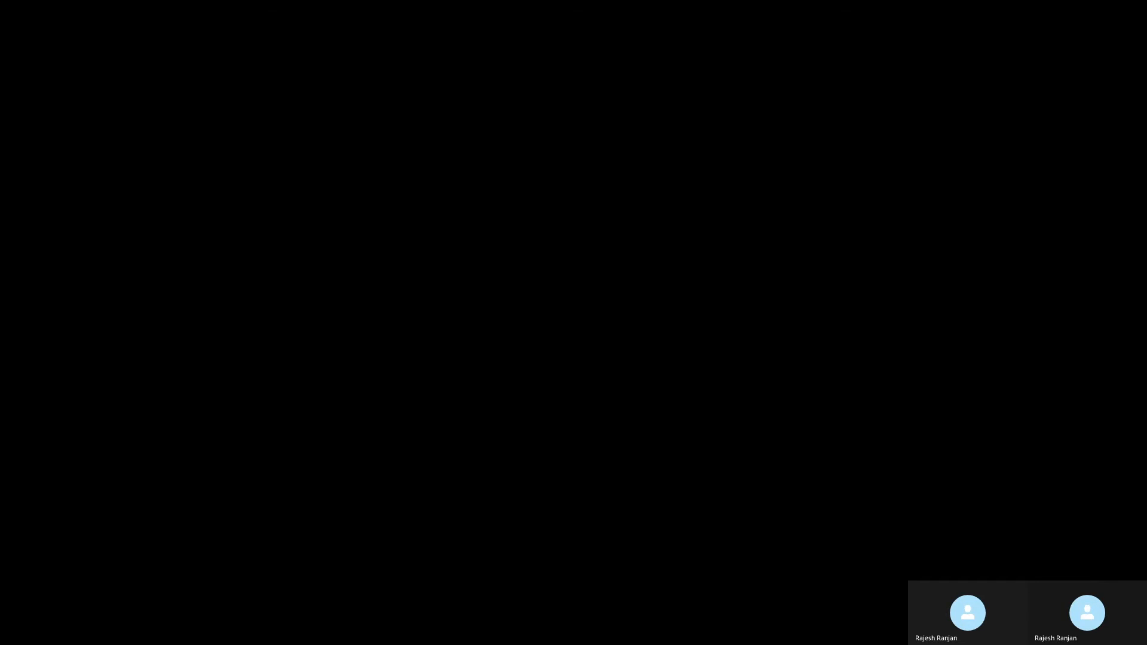
pyautogui.click(516, 374)
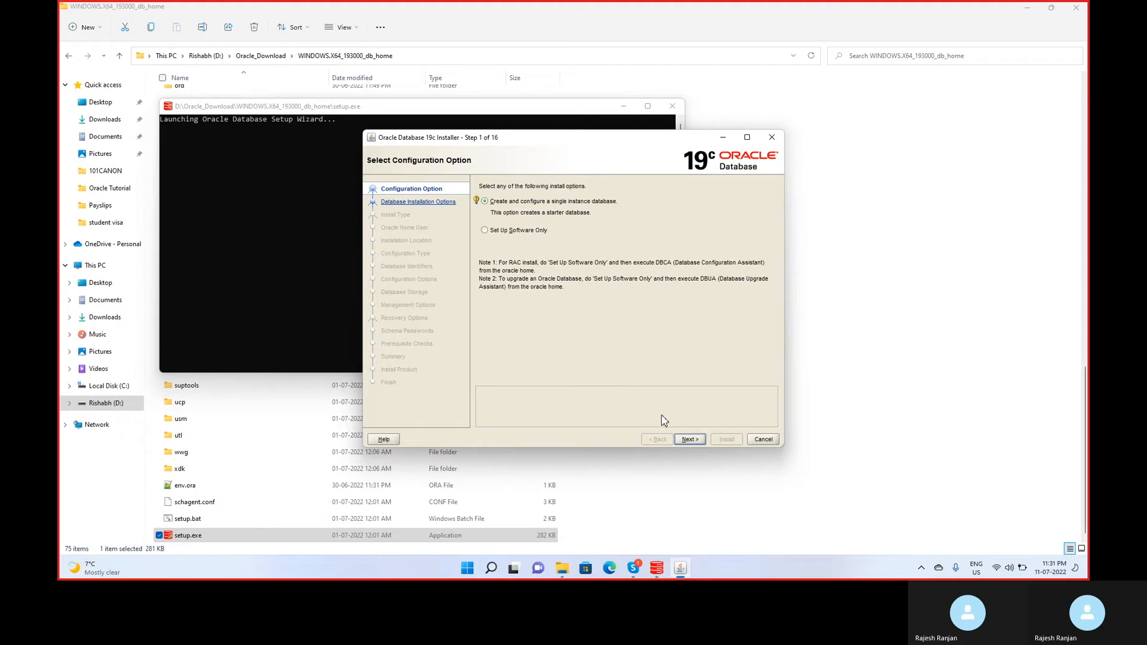
# Create a single-instance database as a Server class system using Advanced install.
pyautogui.click(690, 439)
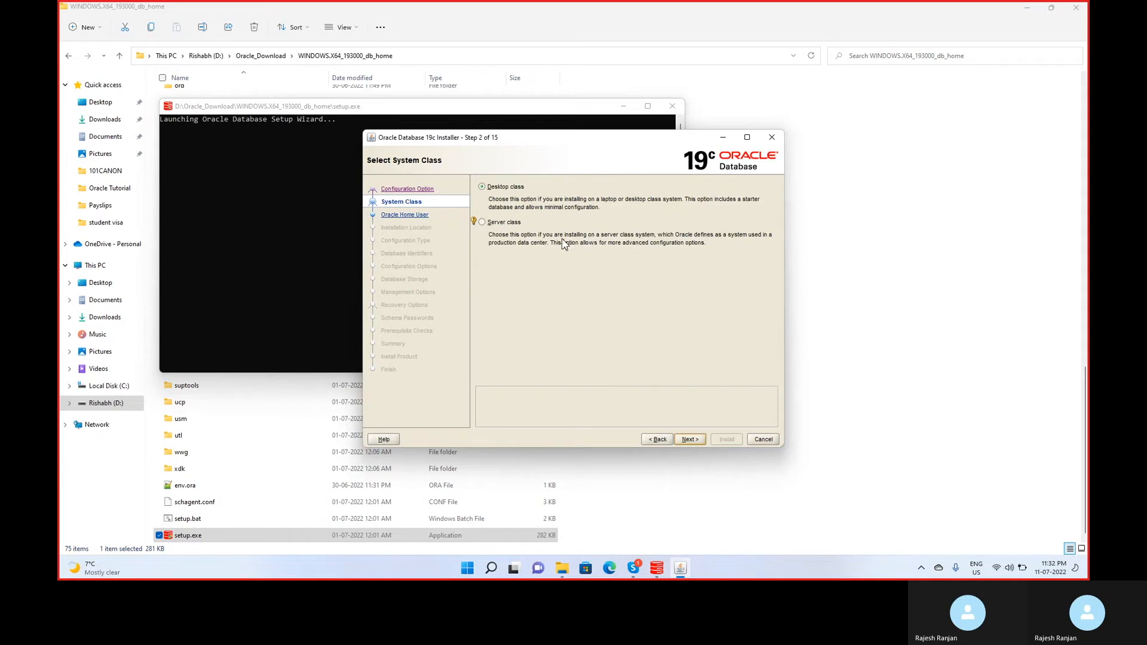
pyautogui.click(503, 222)
pyautogui.click(696, 442)
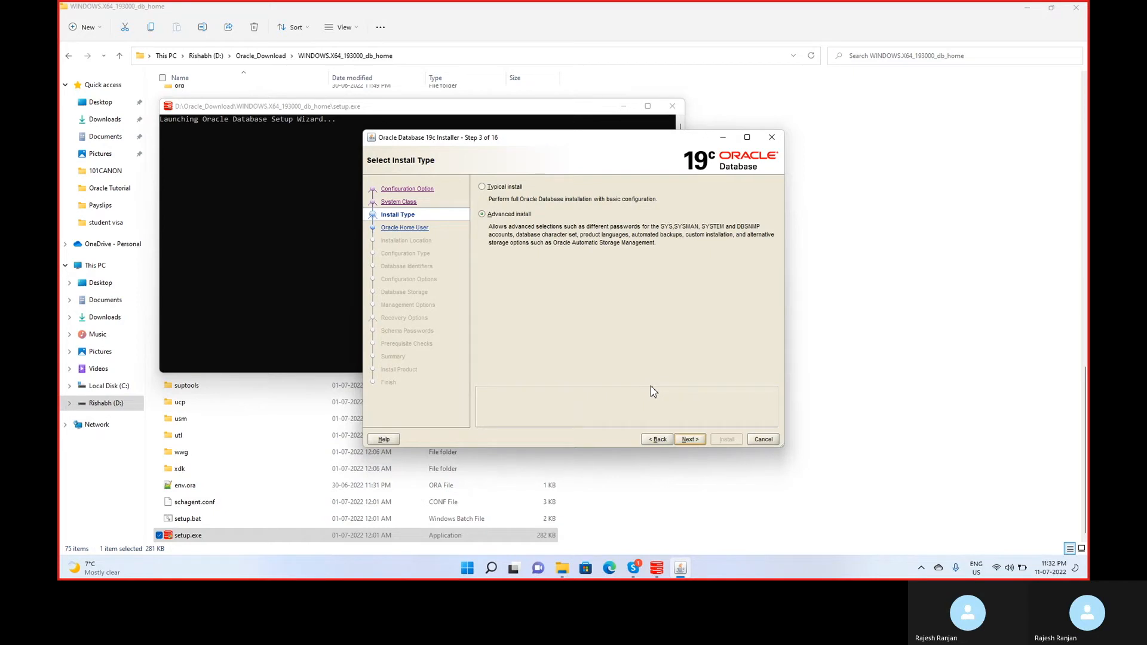
pyautogui.click(688, 443)
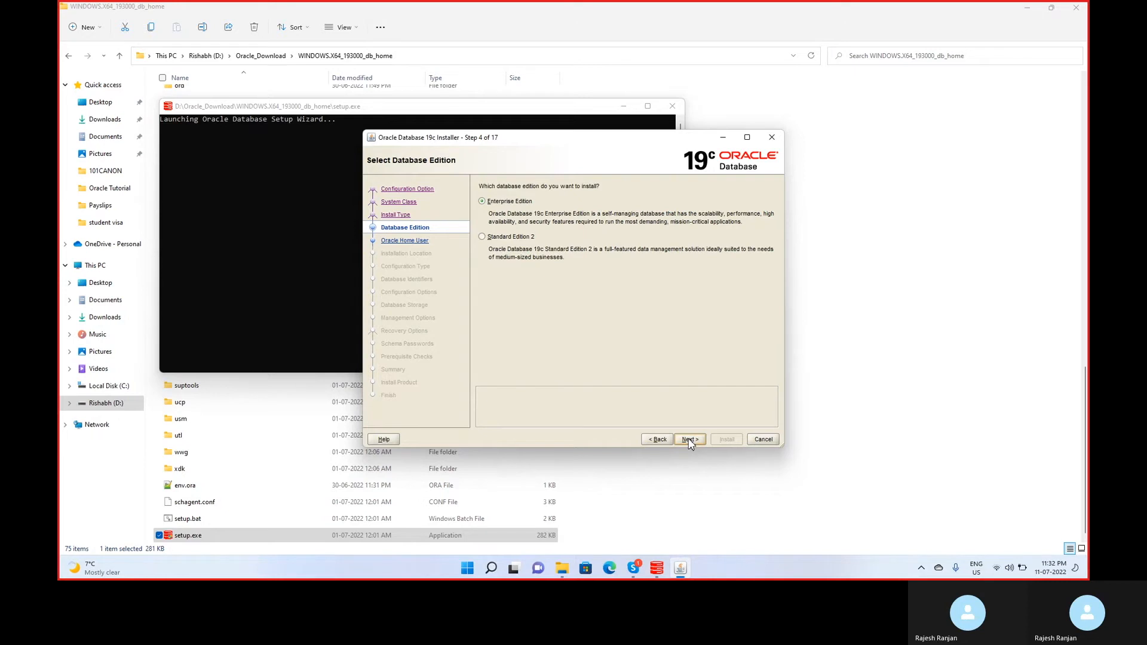
# Accept Enterprise Edition and keep the virtual account as the Oracle home user.
pyautogui.click(689, 440)
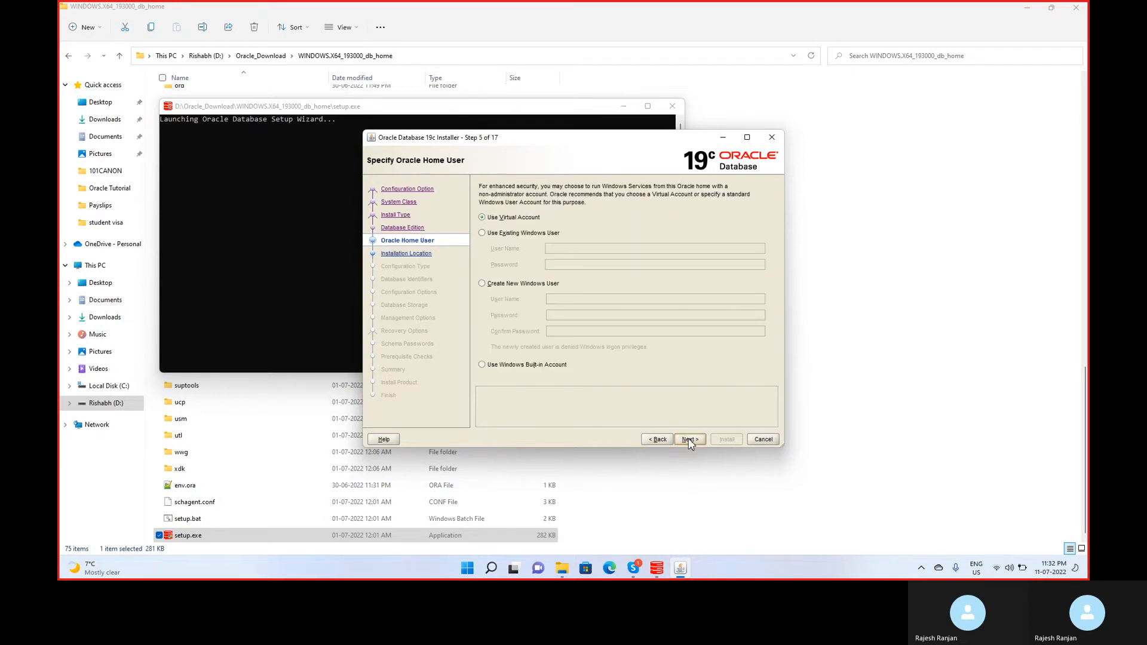
pyautogui.click(690, 440)
pyautogui.click(695, 443)
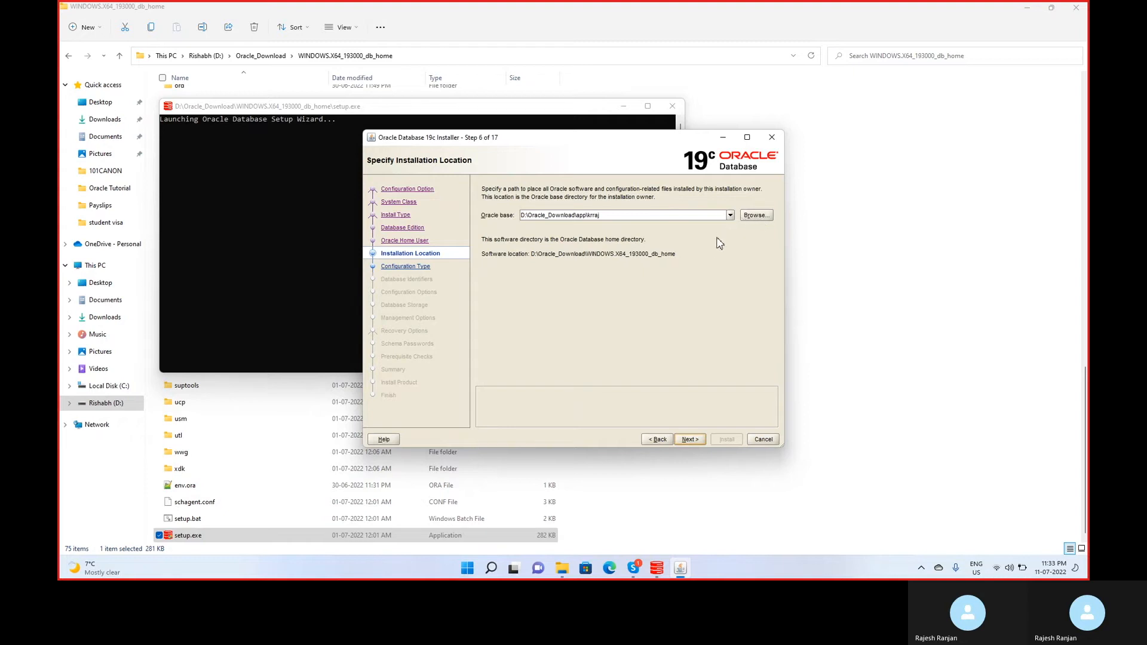
# Set the Oracle base folder to D:\Oracle_Home.
pyautogui.click(743, 218)
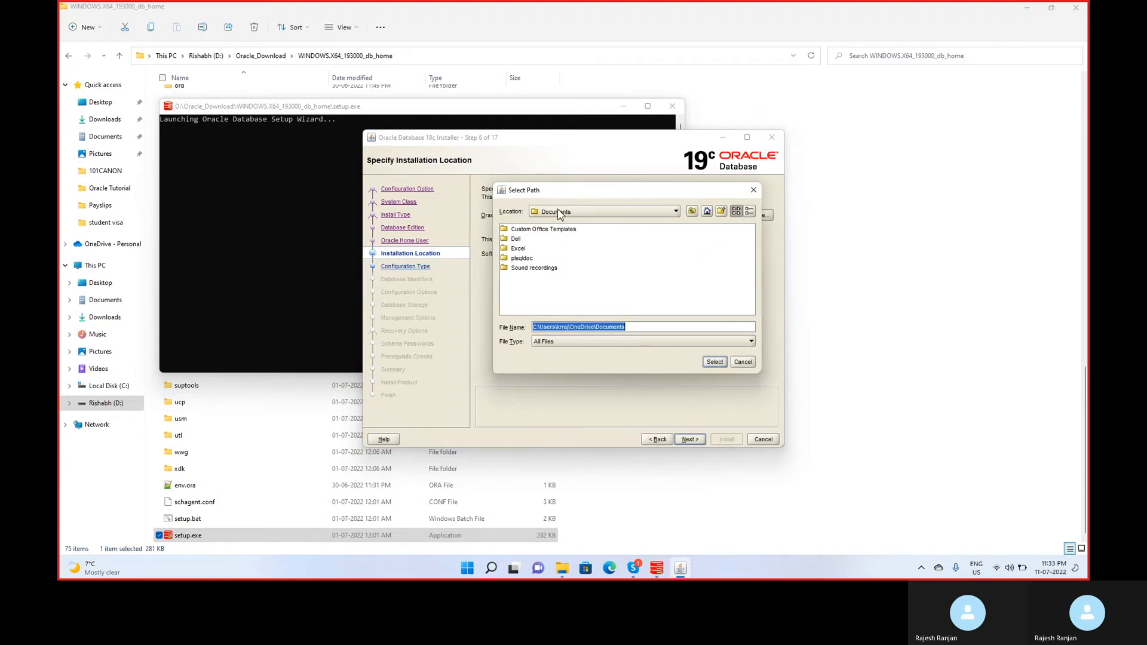
pyautogui.click(595, 212)
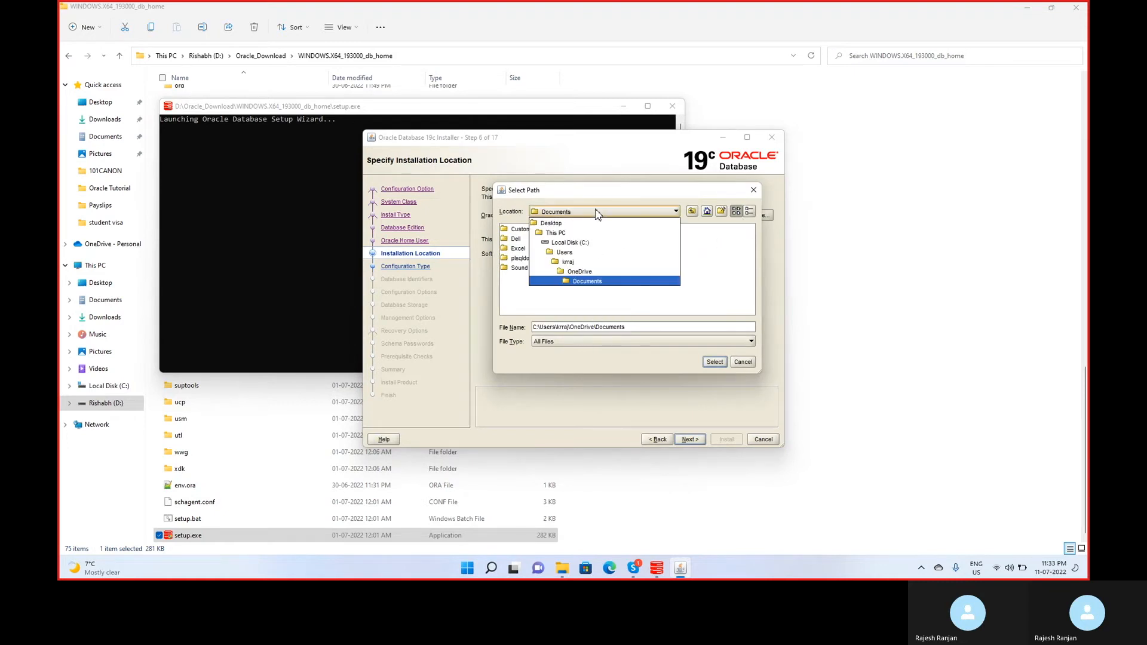
pyautogui.click(565, 233)
pyautogui.doubleClick(527, 297)
pyautogui.click(556, 328)
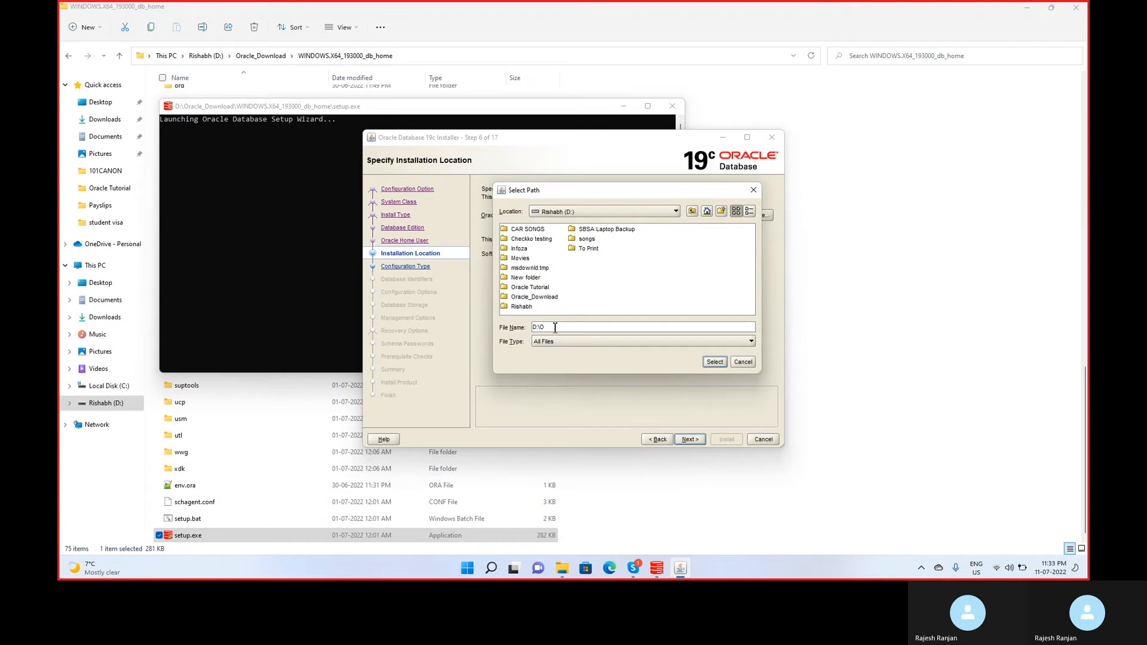
pyautogui.write('Oracle_Home')
pyautogui.click(715, 362)
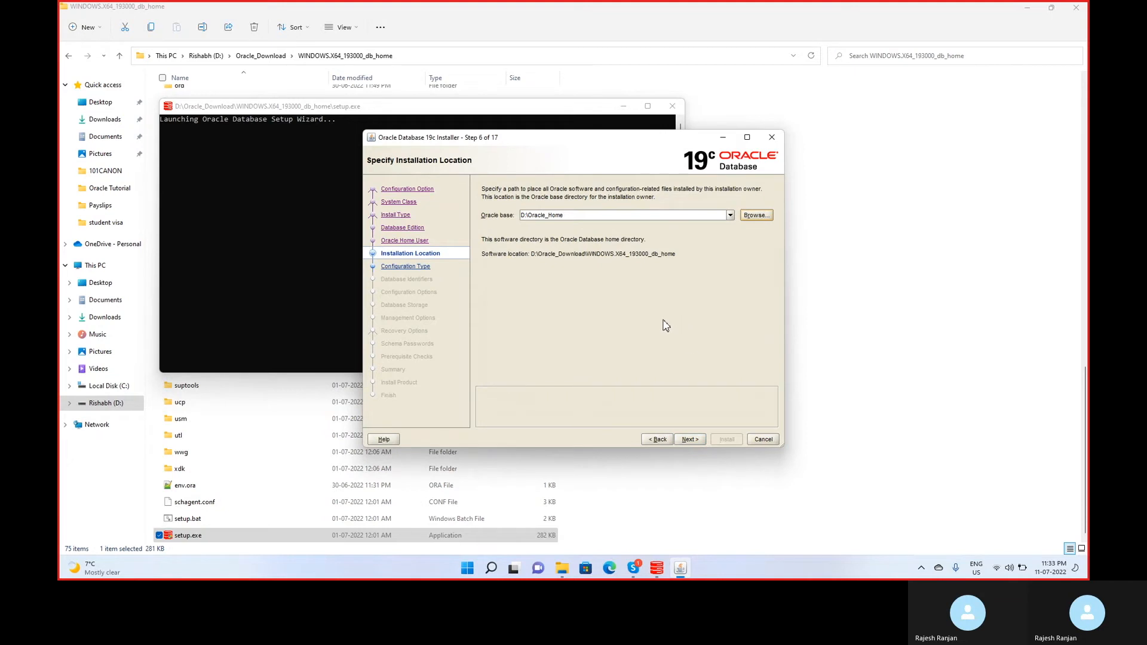
# Keep the installation location and the General Purpose / Transaction Processing configuration type.
pyautogui.click(688, 440)
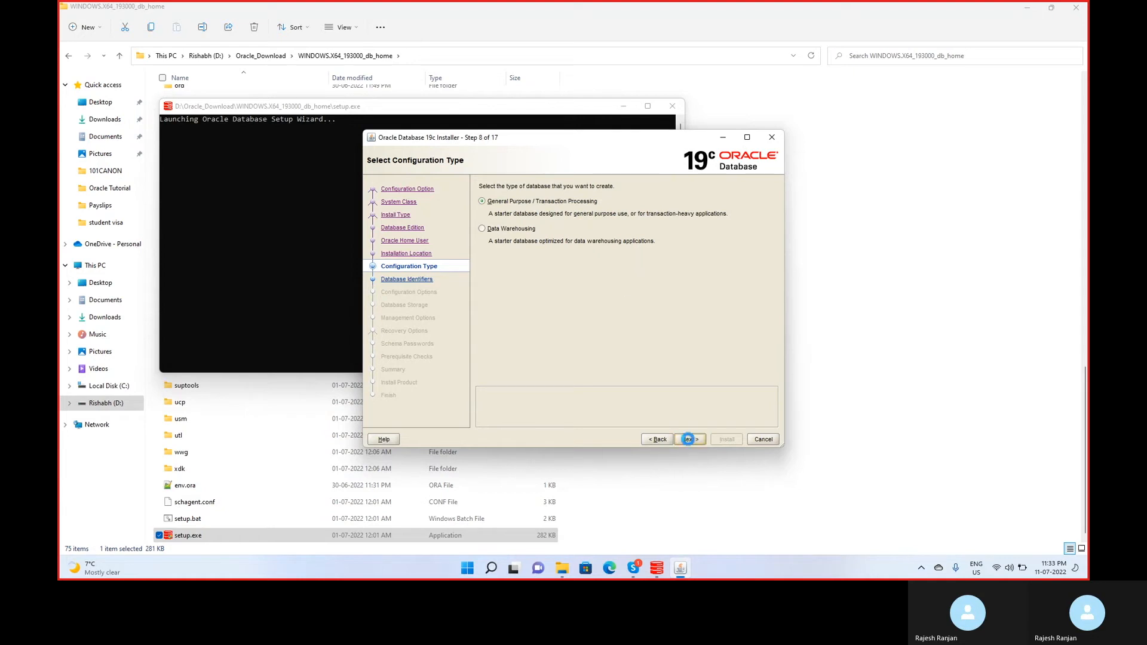
pyautogui.click(688, 439)
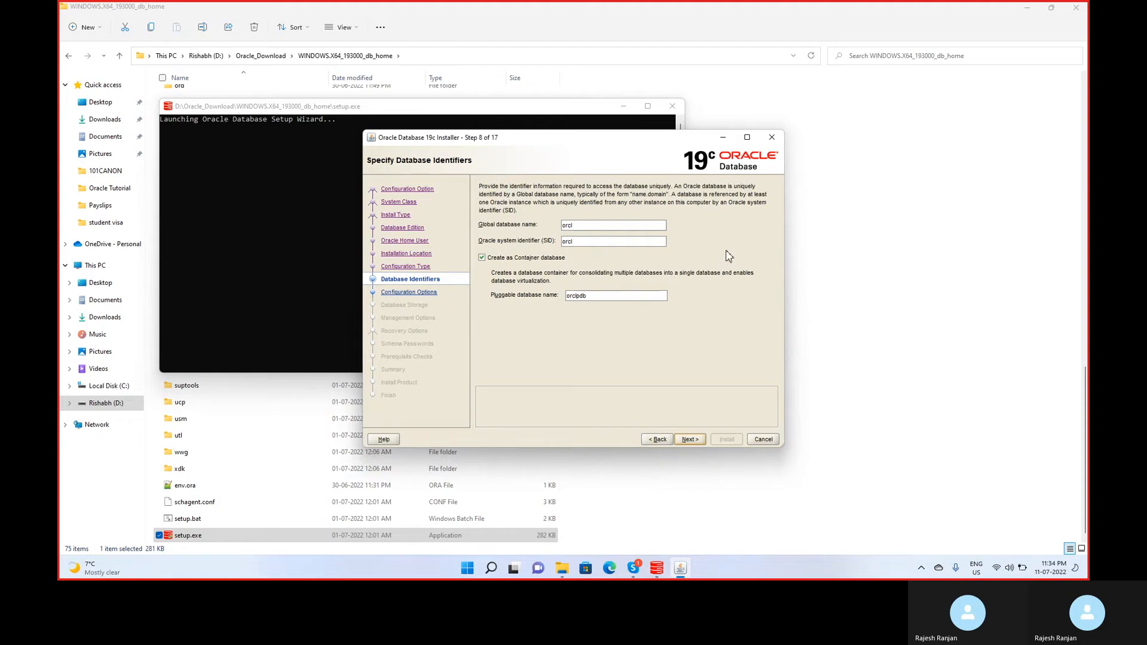
# Confirm global database name and SID orcl with pluggable database orclpdb.
pyautogui.click(572, 225)
pyautogui.click(588, 244)
pyautogui.click(688, 441)
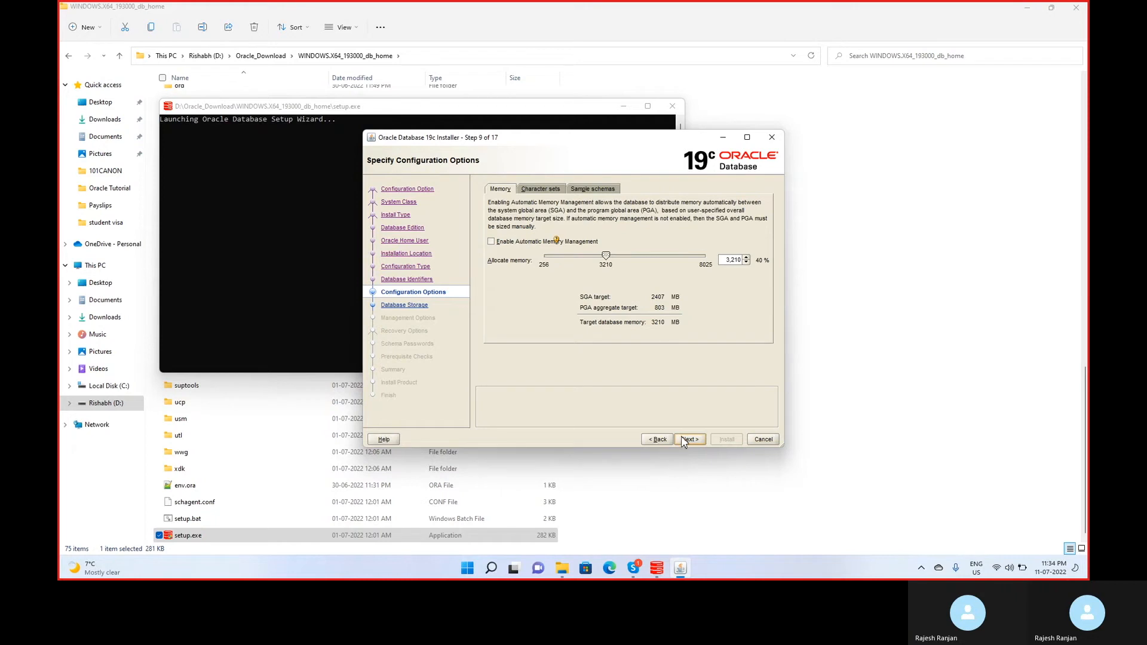
# Accept the 3210 MB memory allocation.
pyautogui.click(685, 439)
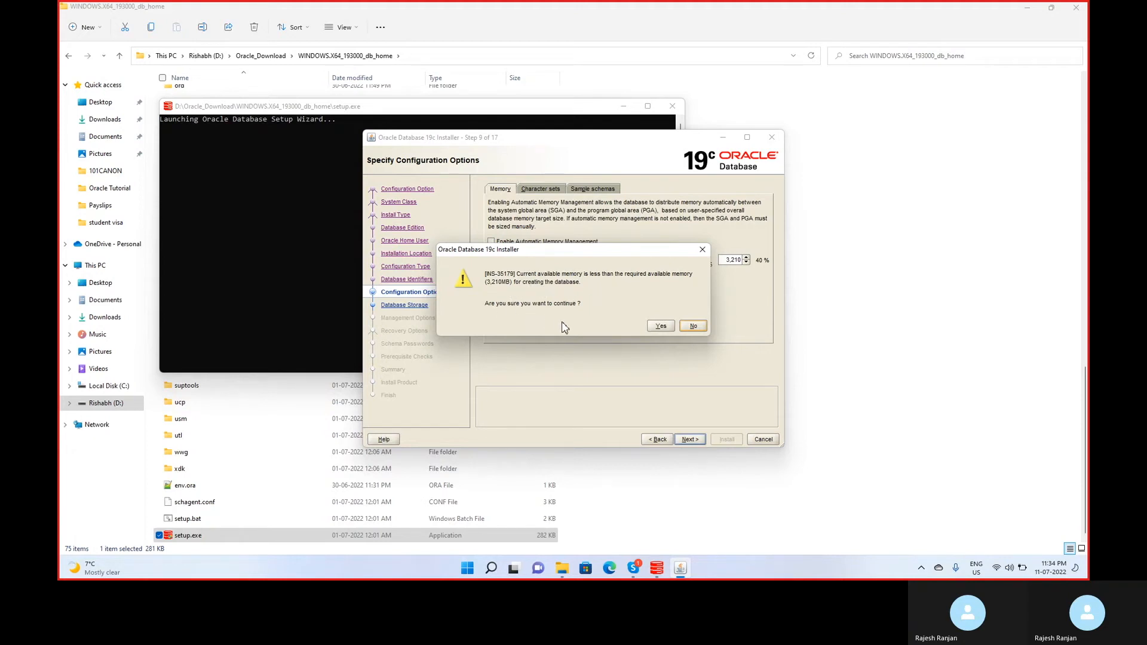
# Choose Yes on the INS-35179 low-memory warning to continue.
pyautogui.click(661, 326)
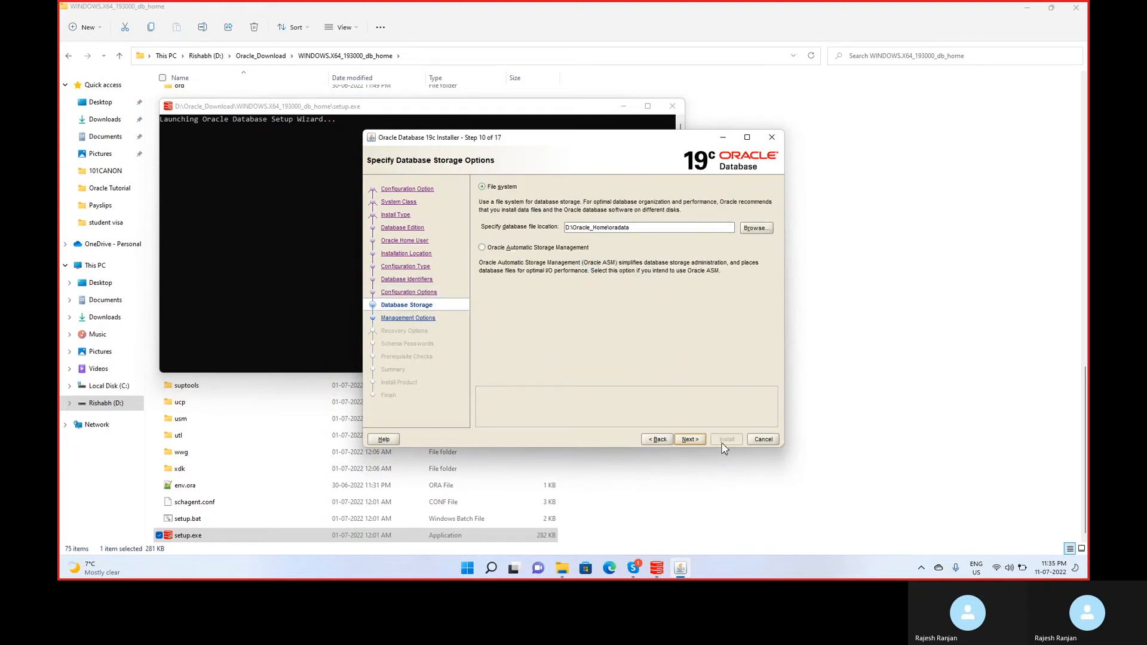
# Keep file system storage at D:\Oracle_Home\oradata.
pyautogui.click(690, 440)
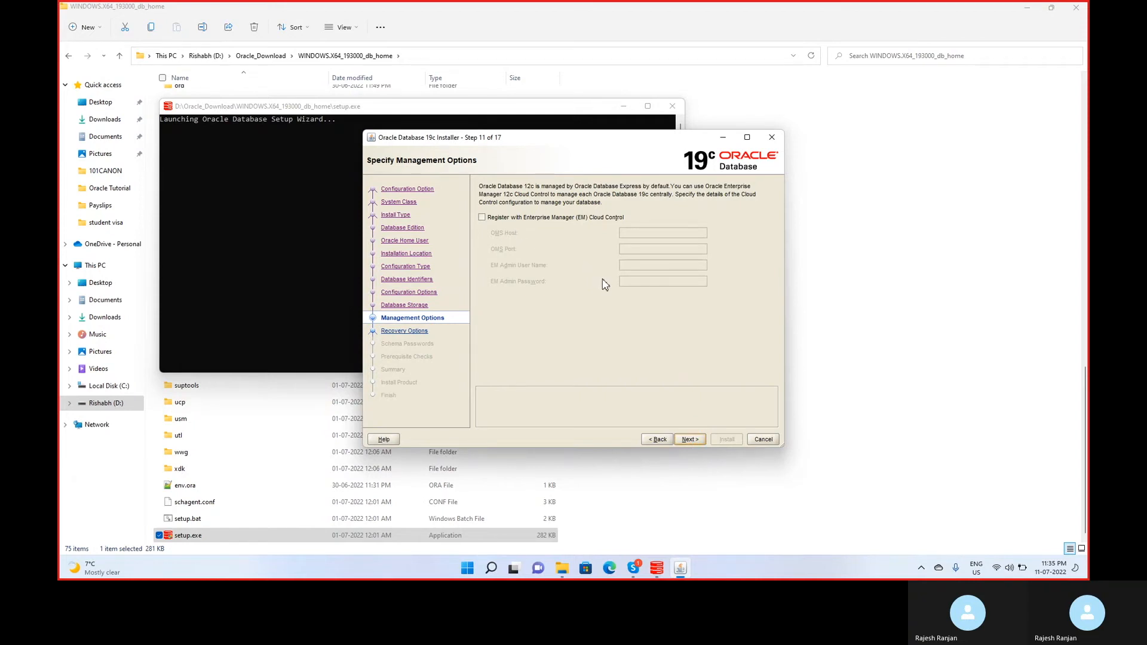
# Leave Enterprise Manager registration and recovery both disabled.
pyautogui.click(688, 439)
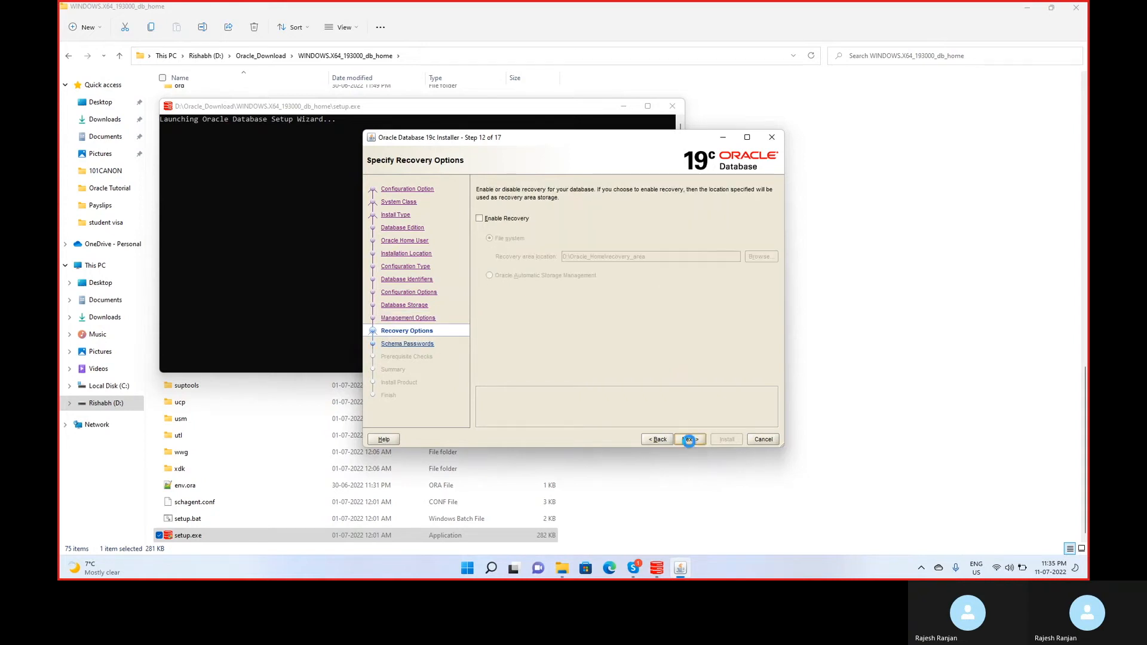
pyautogui.click(690, 442)
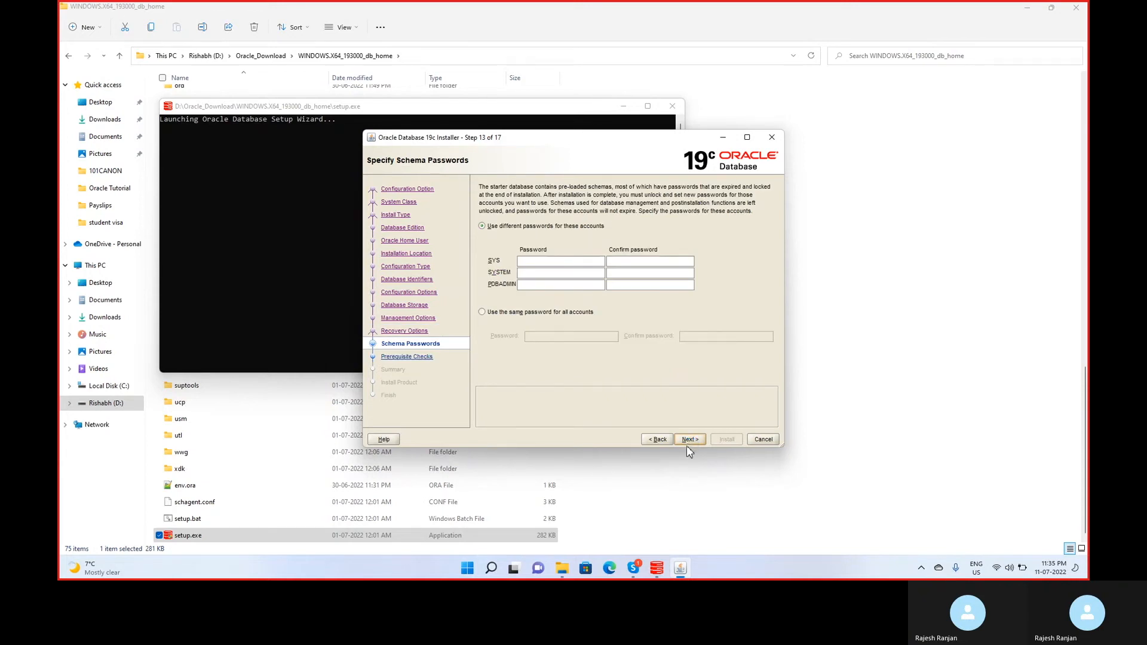
# Enter and confirm the saved password for SYS.
pyautogui.click(587, 266)
pyautogui.click(563, 263)
pyautogui.click(491, 571)
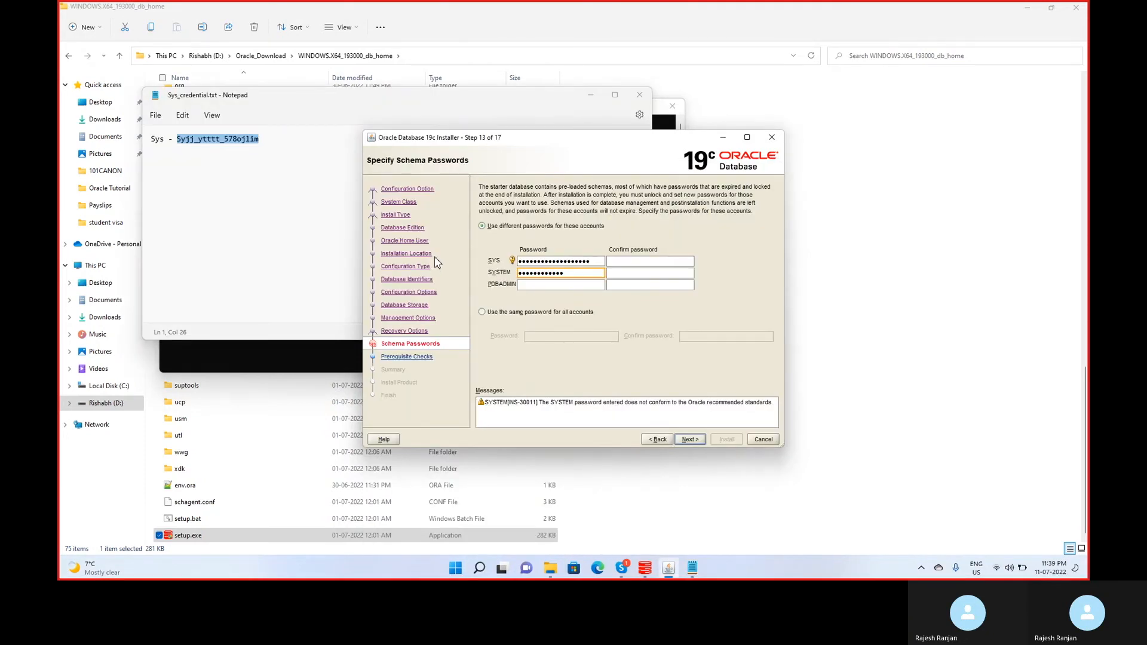
pyautogui.press('Tab')
pyautogui.hotkey('ctrl', 'v')
pyautogui.press('Tab')
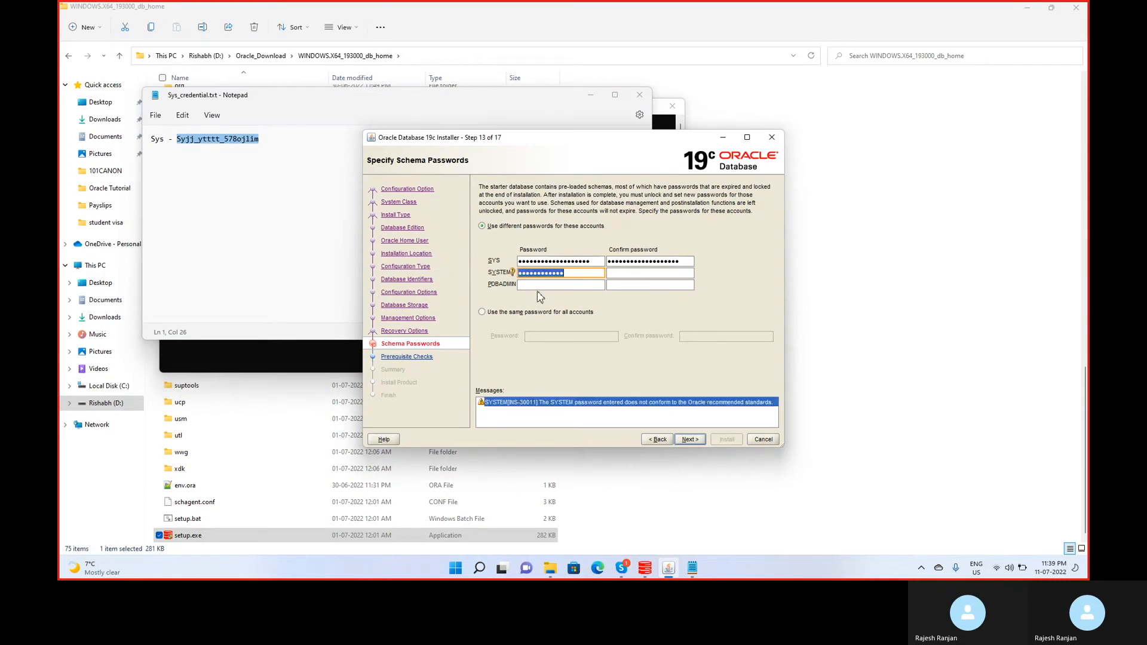
# Use the same password for SYSTEM and PDBADMIN, then start the prerequisite checks.
pyautogui.hotkey('ctrl', 'v')
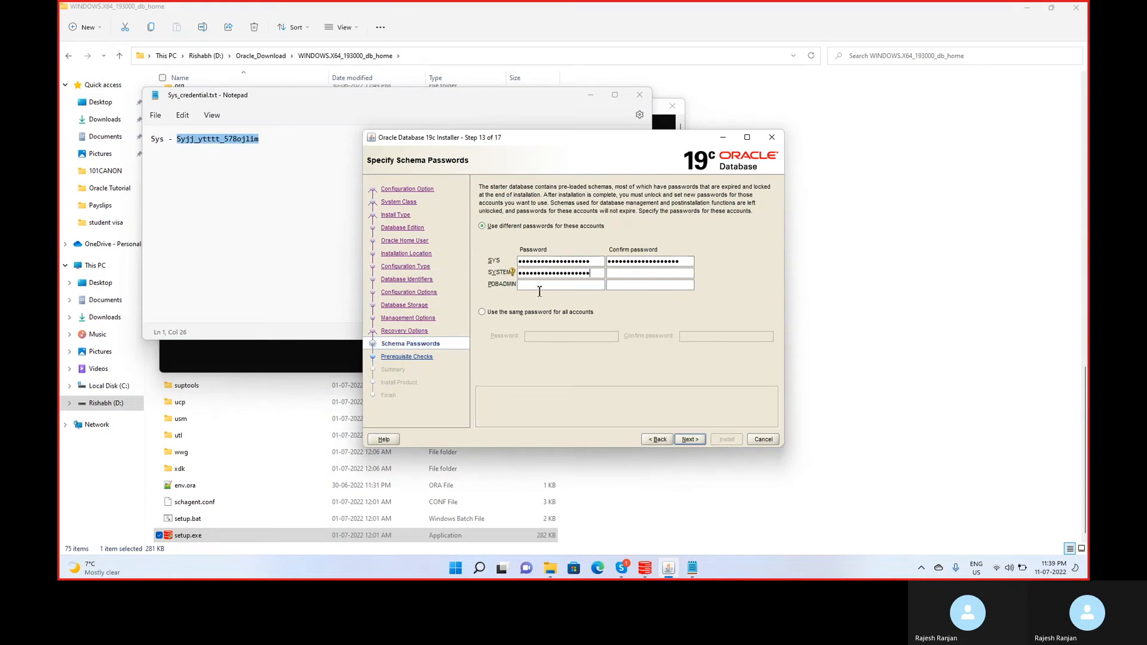
pyautogui.press('Tab')
pyautogui.hotkey('ctrl', 'v')
pyautogui.press('Tab')
pyautogui.hotkey('ctrl', 'v')
pyautogui.press('Tab')
pyautogui.hotkey('ctrl', 'v')
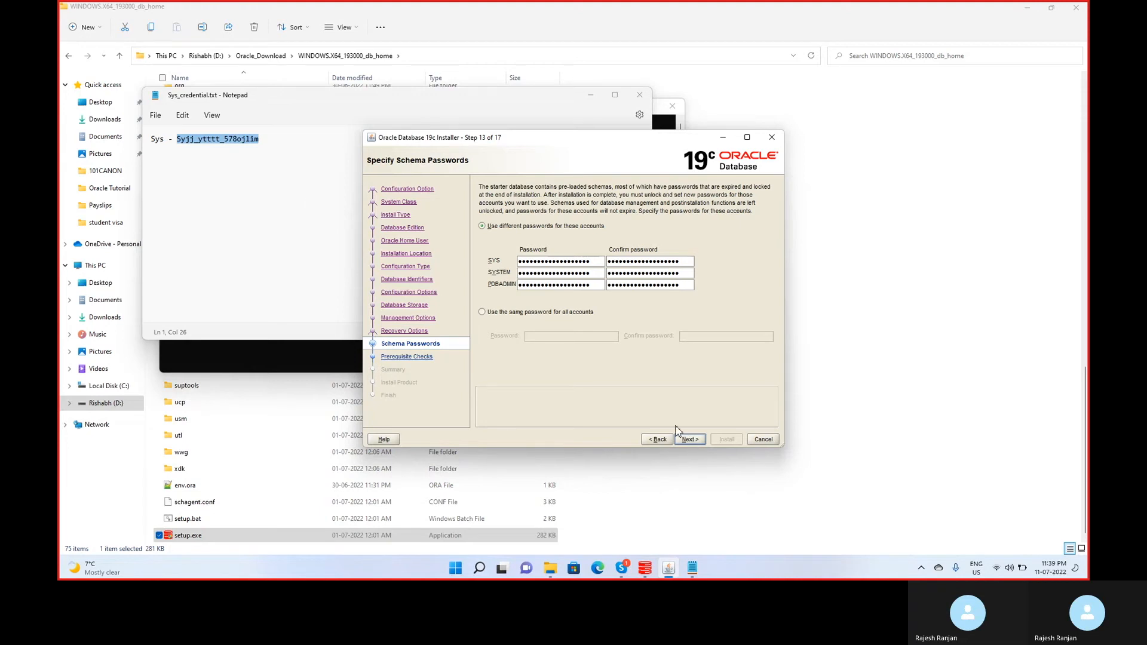
pyautogui.click(285, 109)
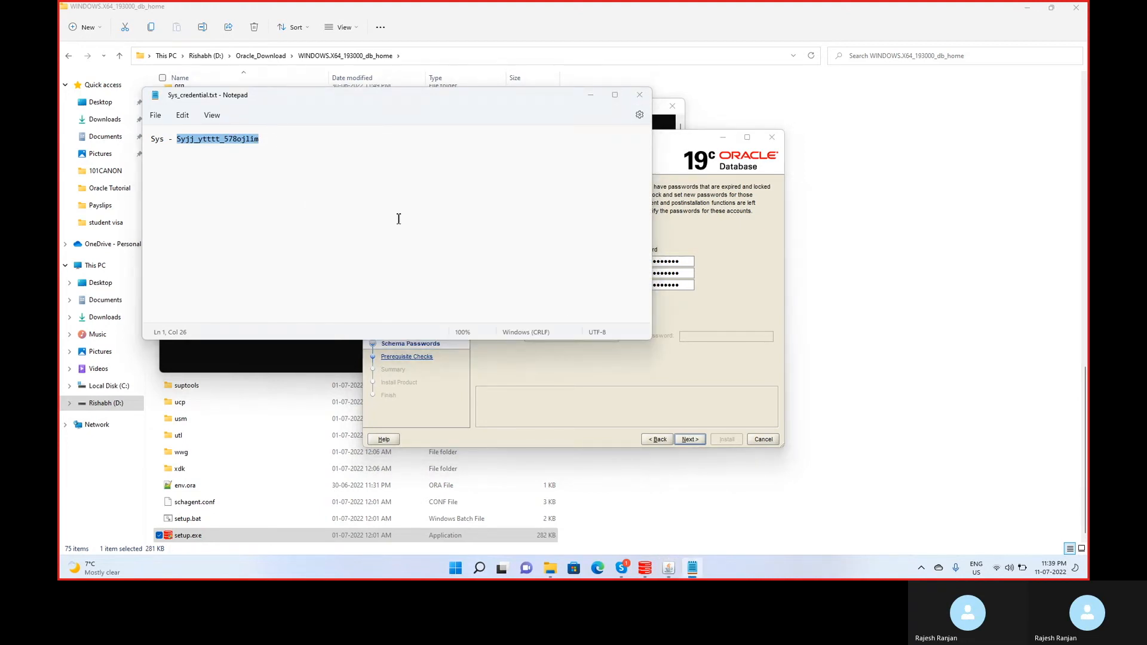
pyautogui.click(679, 375)
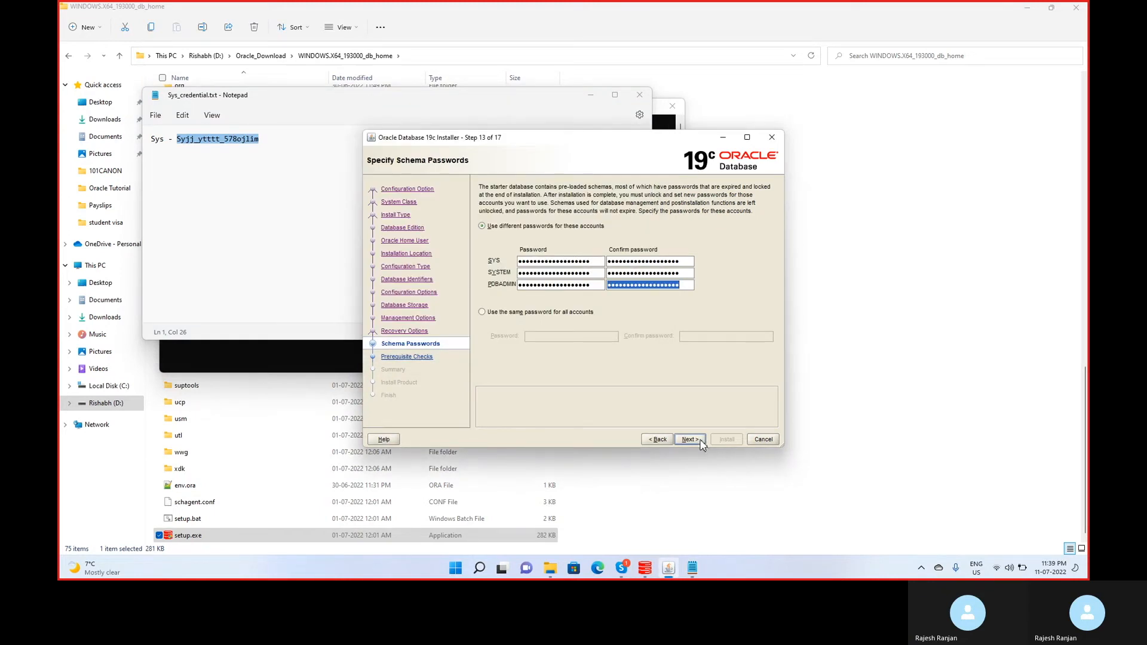
pyautogui.click(701, 442)
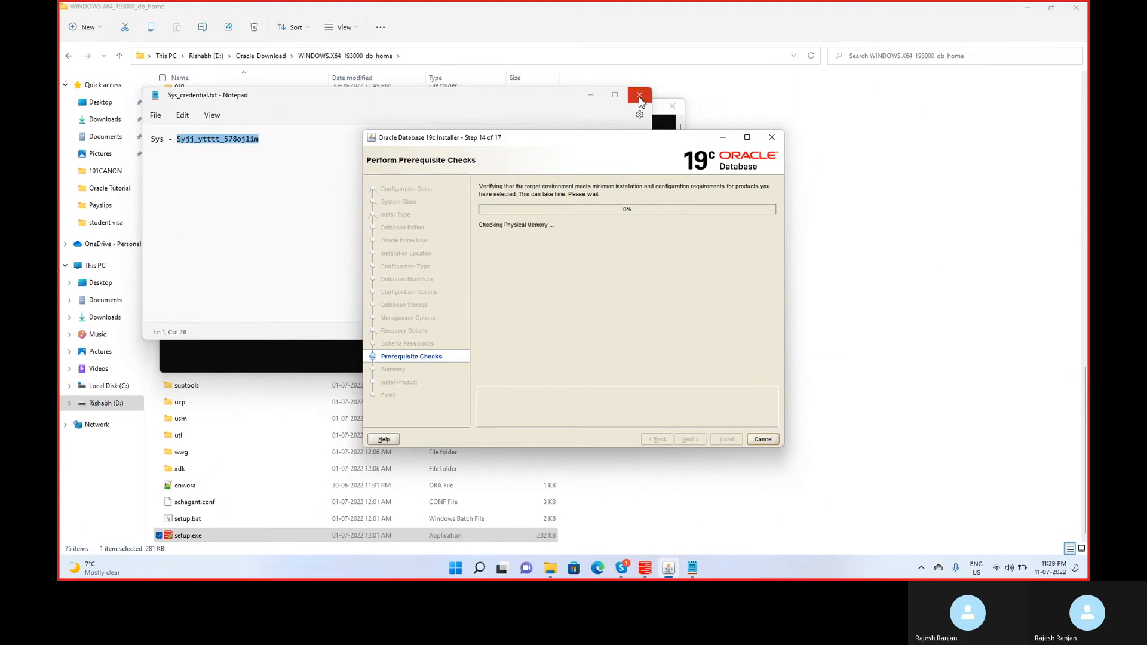
# Close the password note, review the Summary, and install Oracle Database 19c.
pyautogui.click(639, 99)
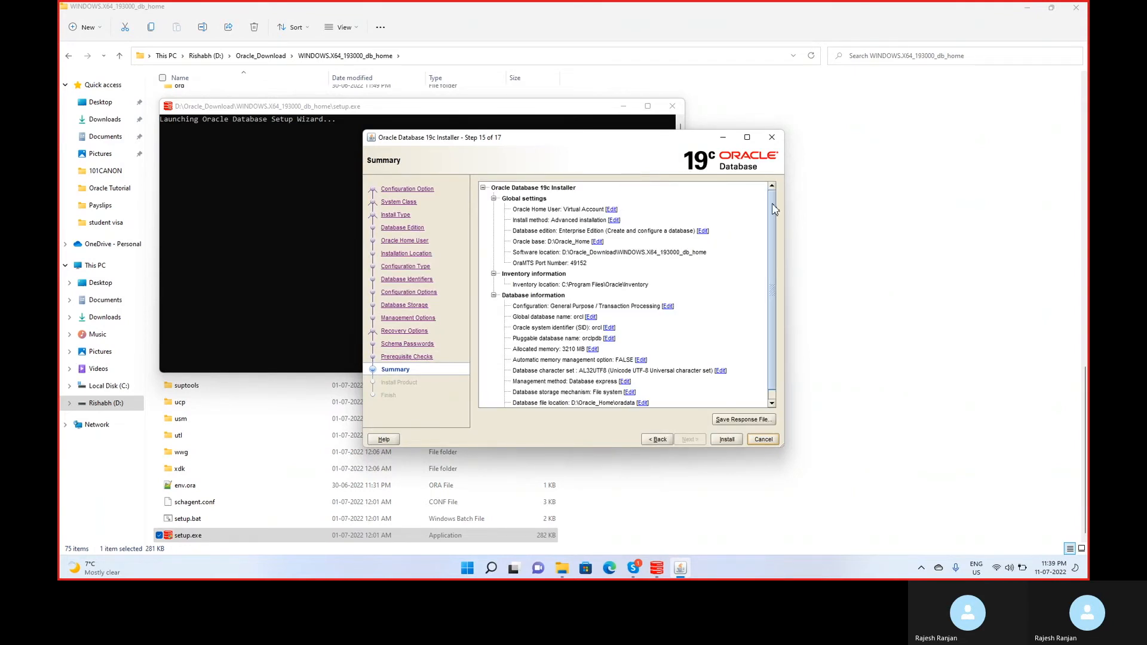
pyautogui.moveTo(773, 221); pyautogui.dragTo(778, 295)
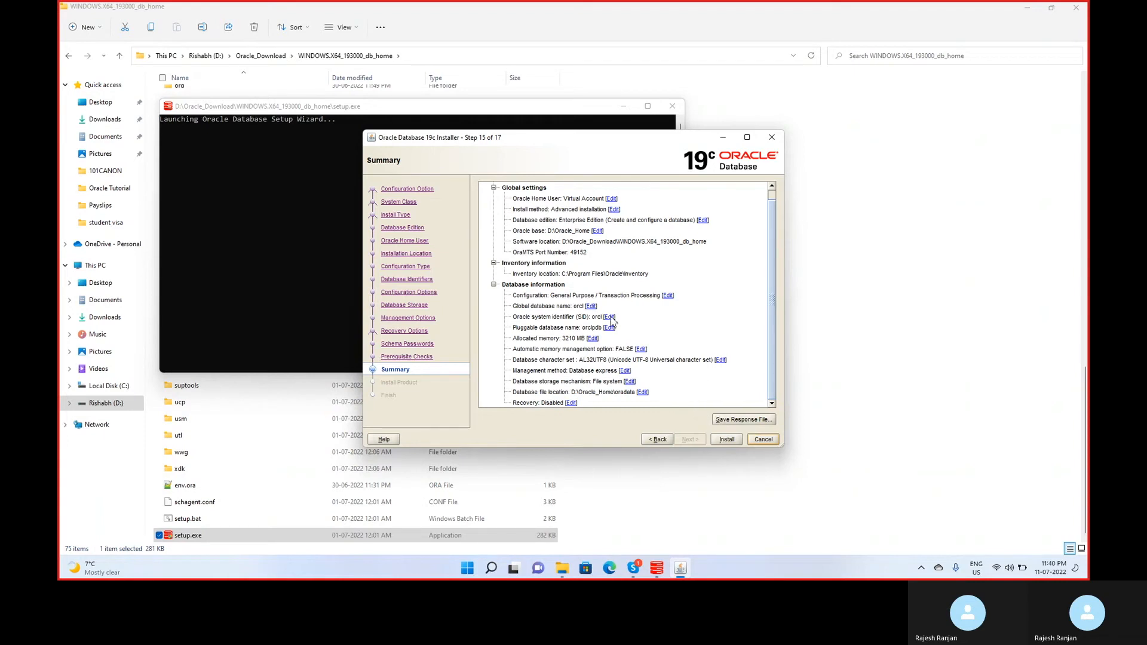
pyautogui.click(728, 440)
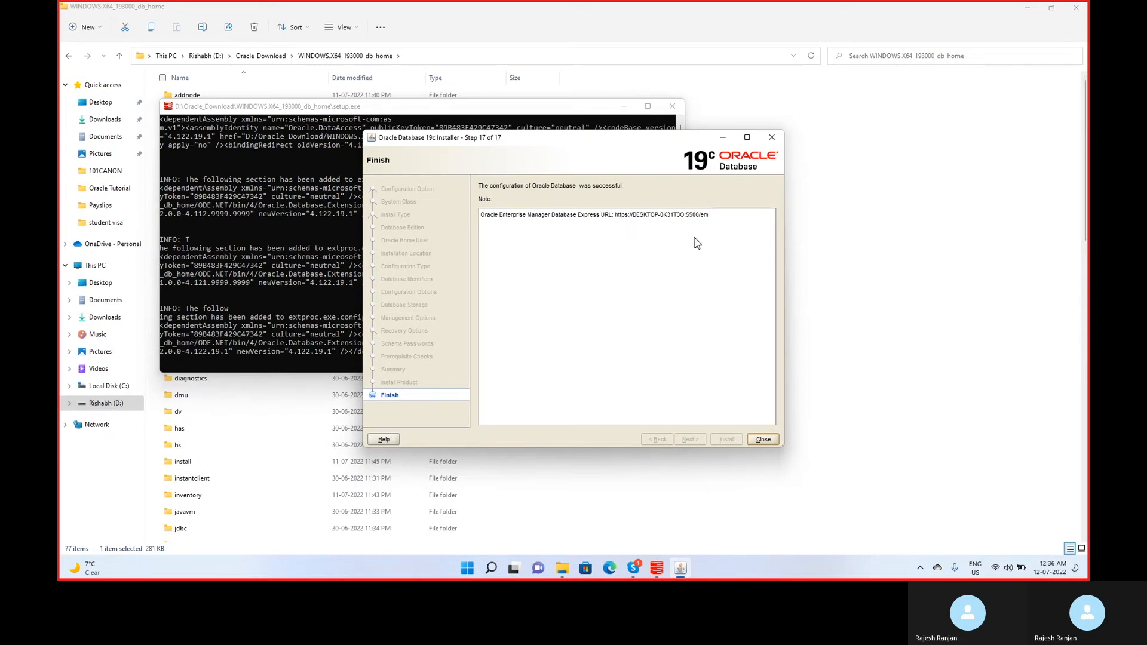
# Close the Oracle Database 19c installer after the database configuration finished successfully.
pyautogui.click(763, 441)
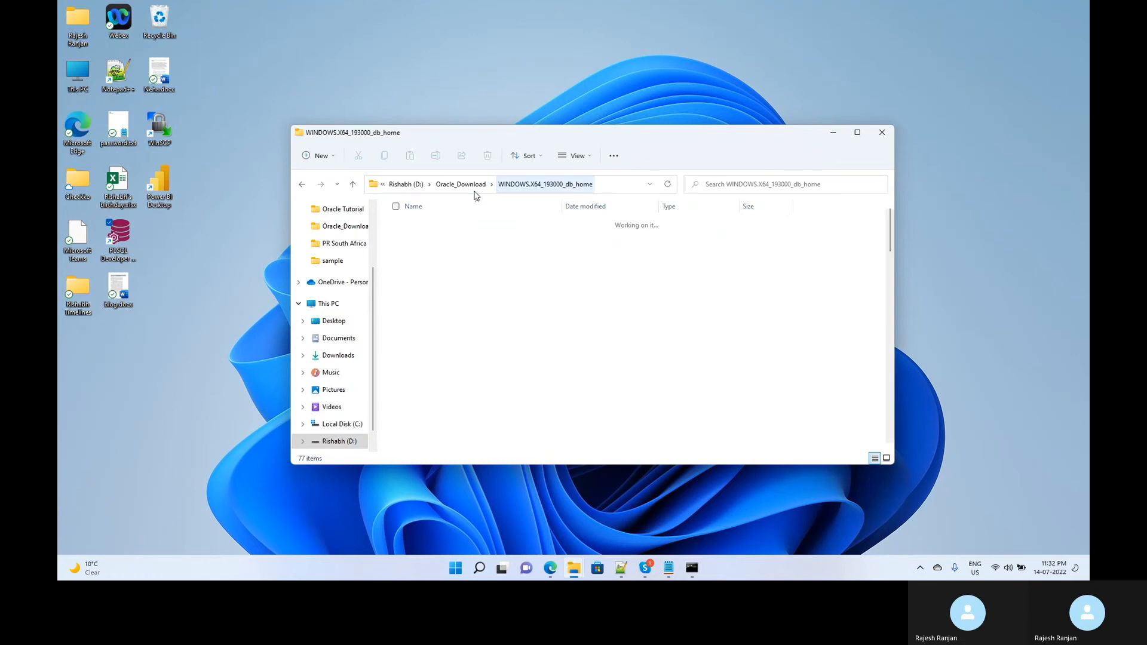
# Browse to the D:\Oracle_Download\sqldeveloper folder.
pyautogui.click(461, 185)
pyautogui.click(410, 189)
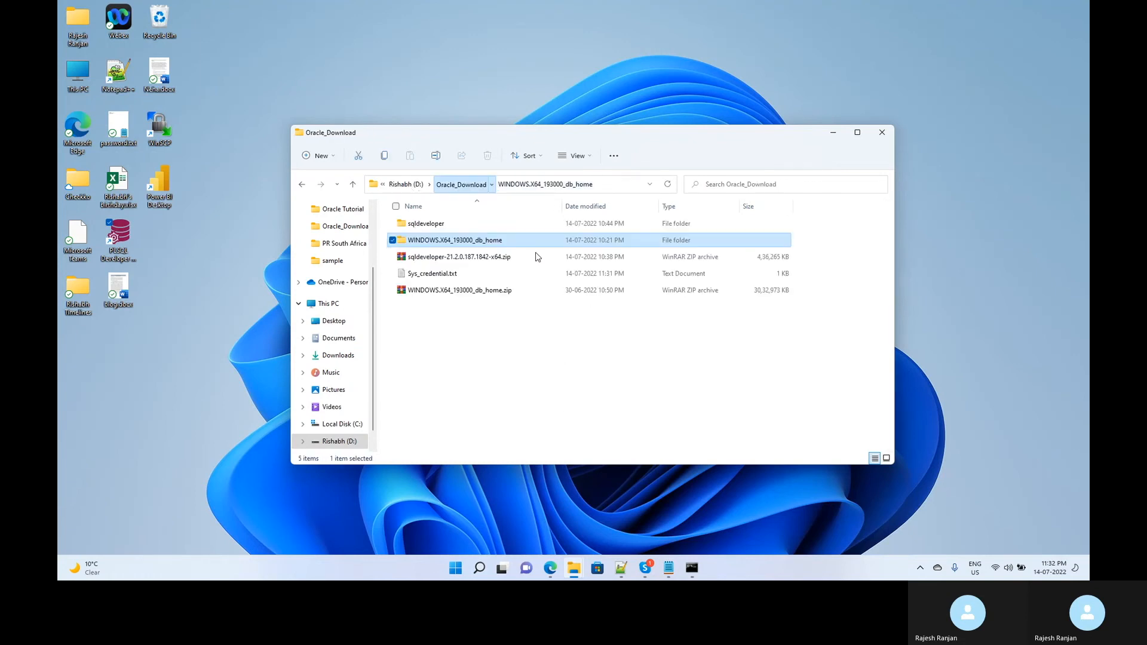
pyautogui.doubleClick(600, 312)
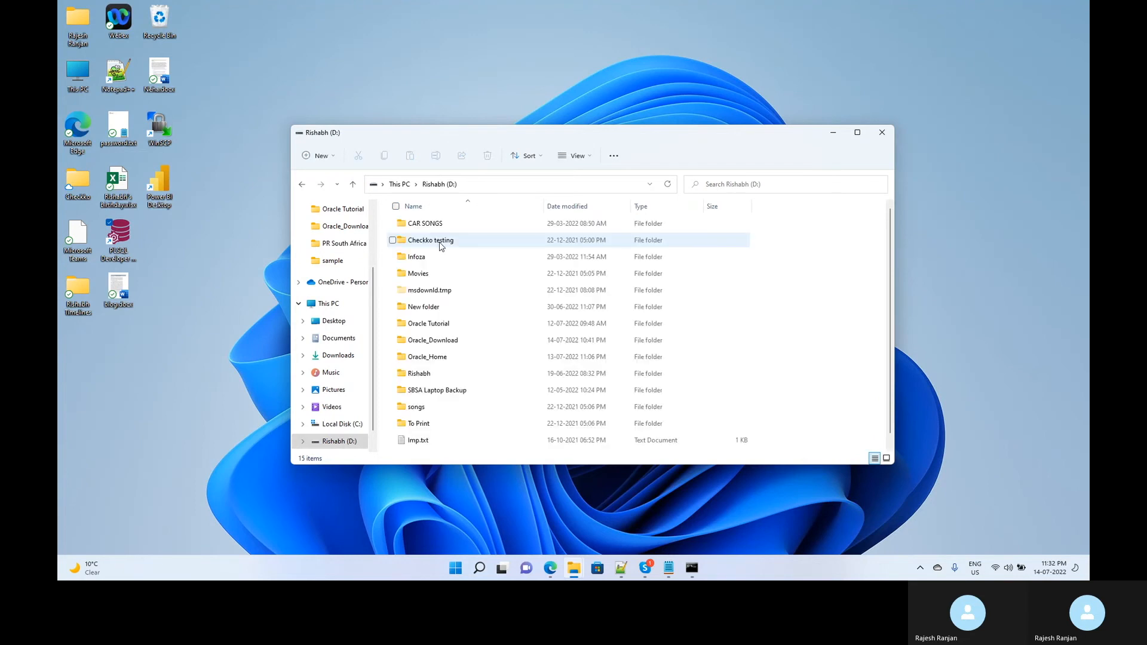
pyautogui.doubleClick(538, 340)
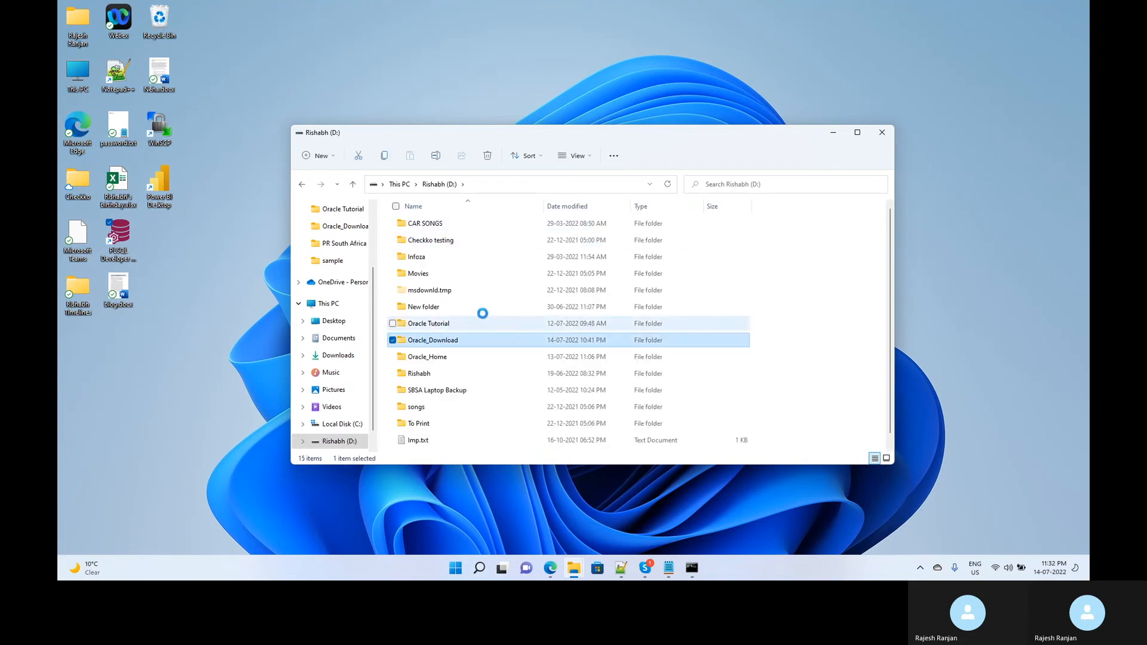
pyautogui.doubleClick(429, 226)
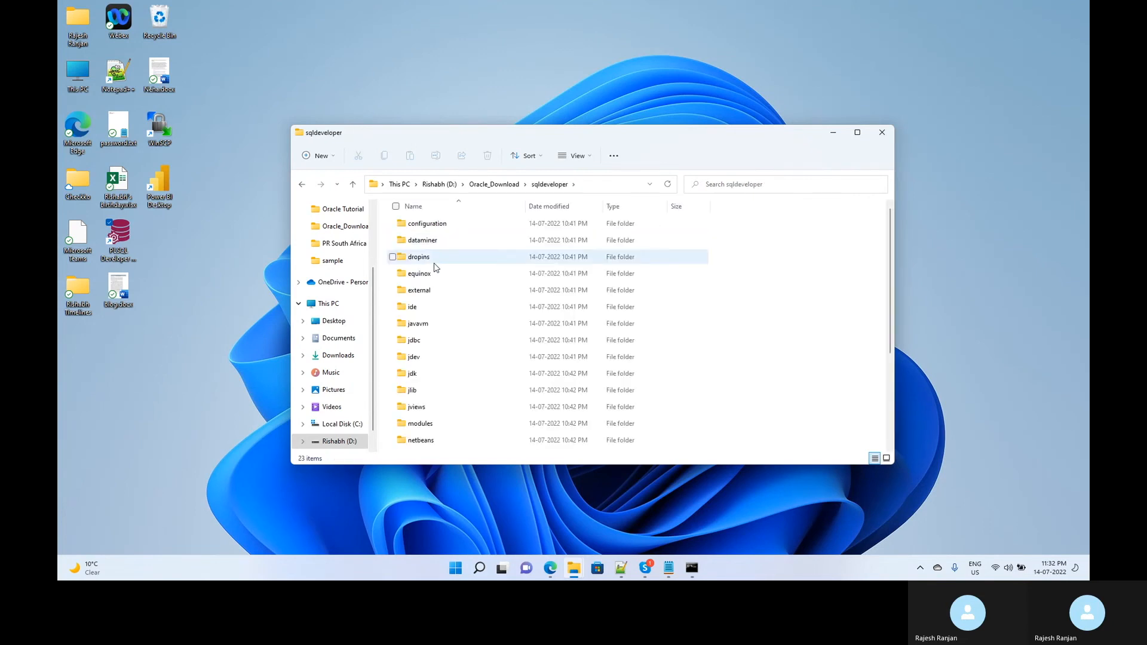
pyautogui.scroll(-3, 454, 343)
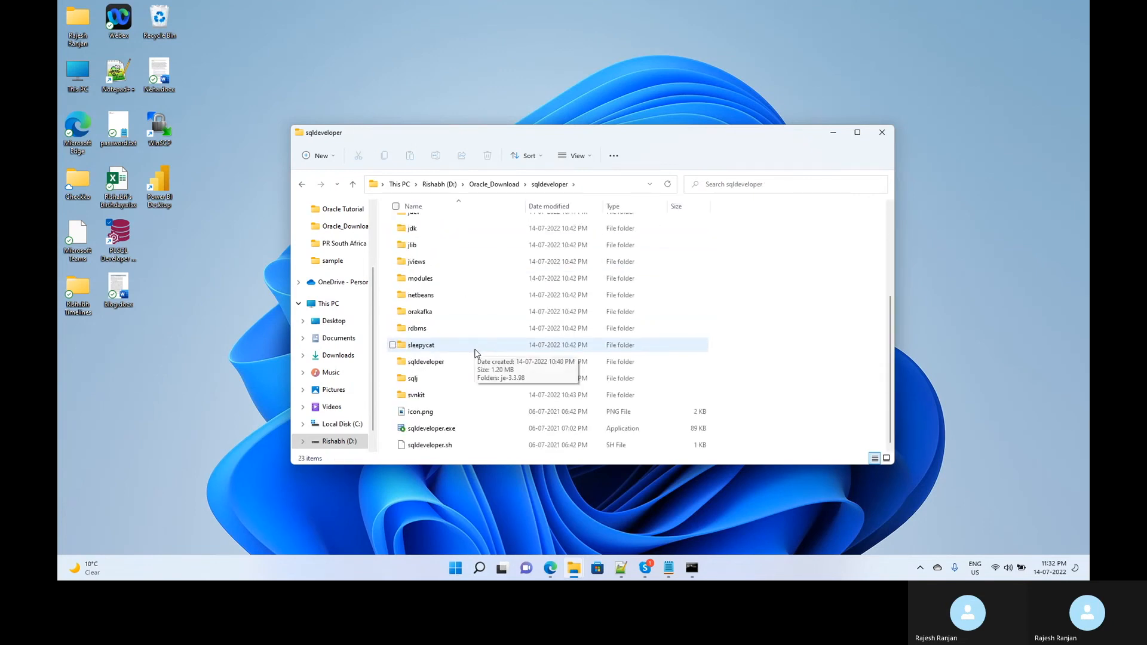
# Send sqldeveloper.exe to the desktop as a shortcut and select the new shortcut.
pyautogui.click(430, 434)
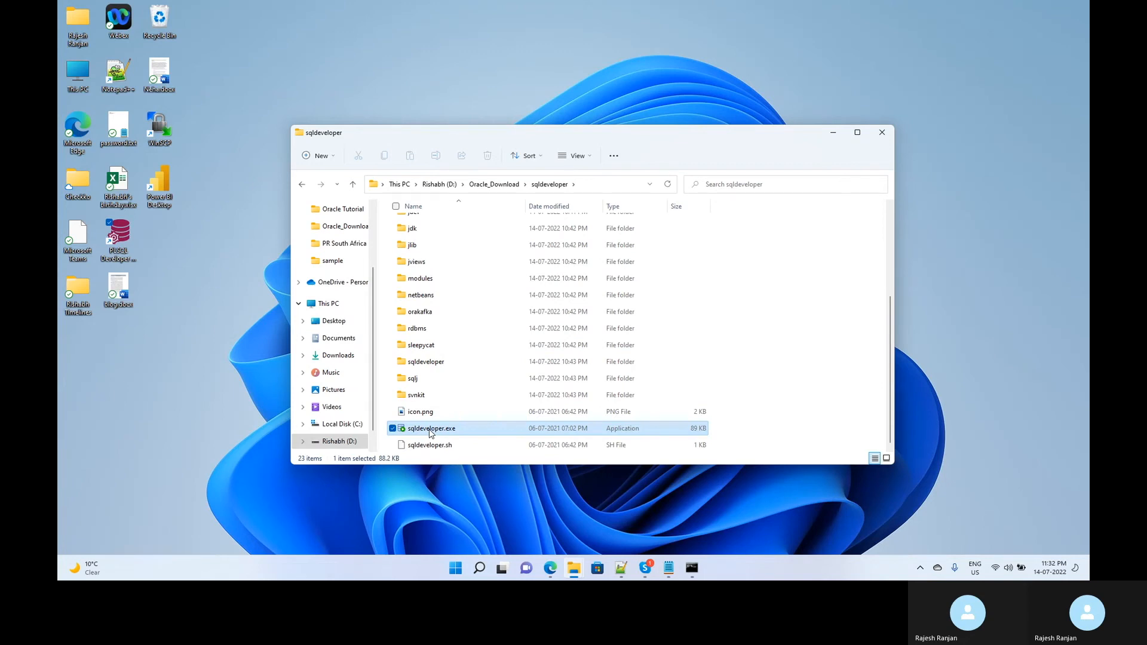
pyautogui.rightClick(430, 433)
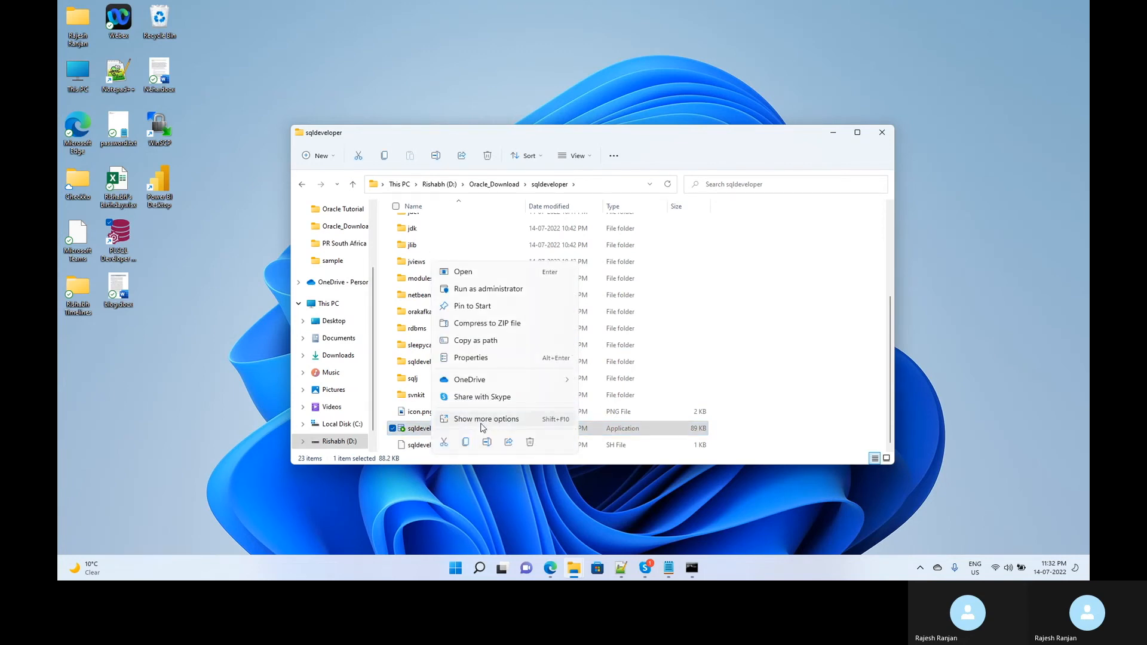
pyautogui.click(482, 421)
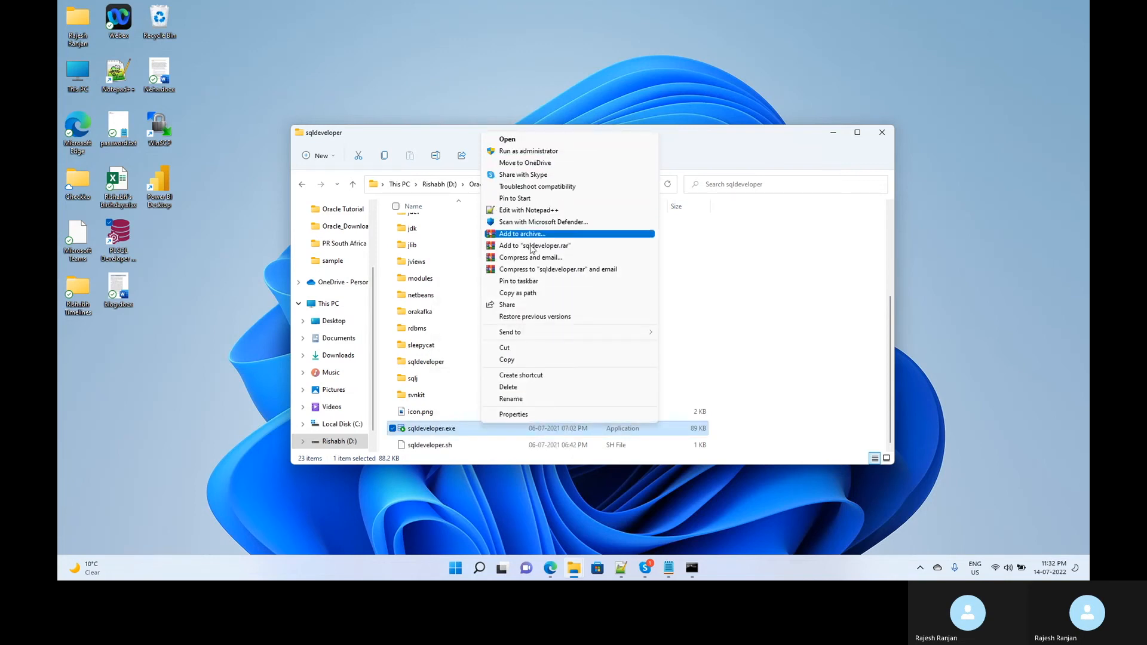
pyautogui.moveTo(526, 333)
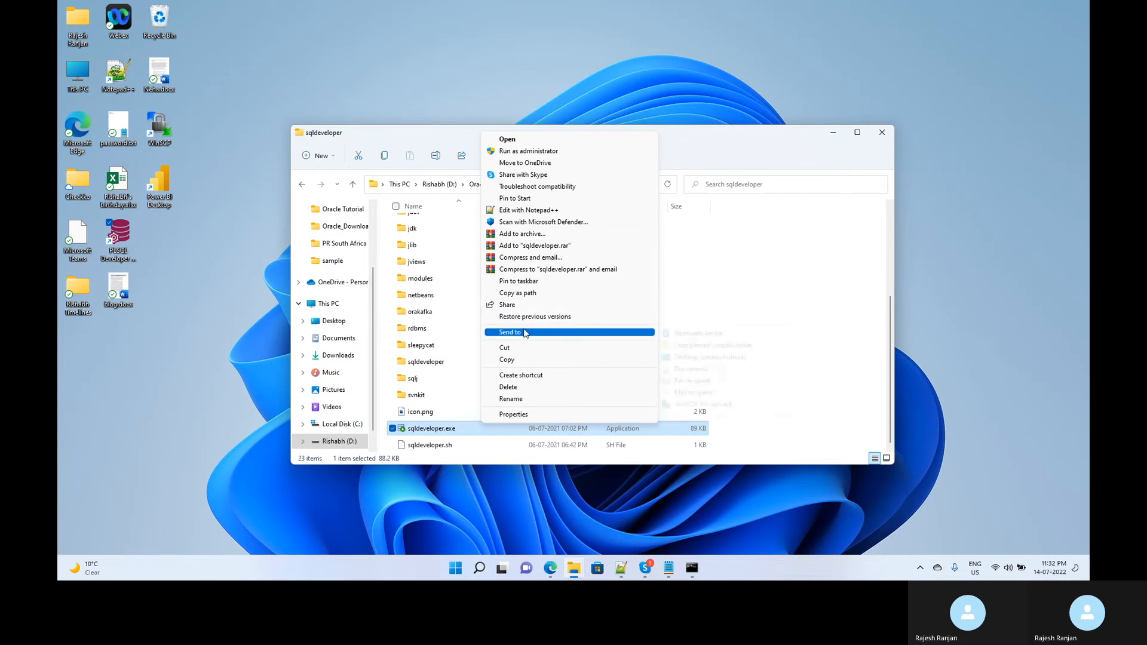
pyautogui.click(703, 357)
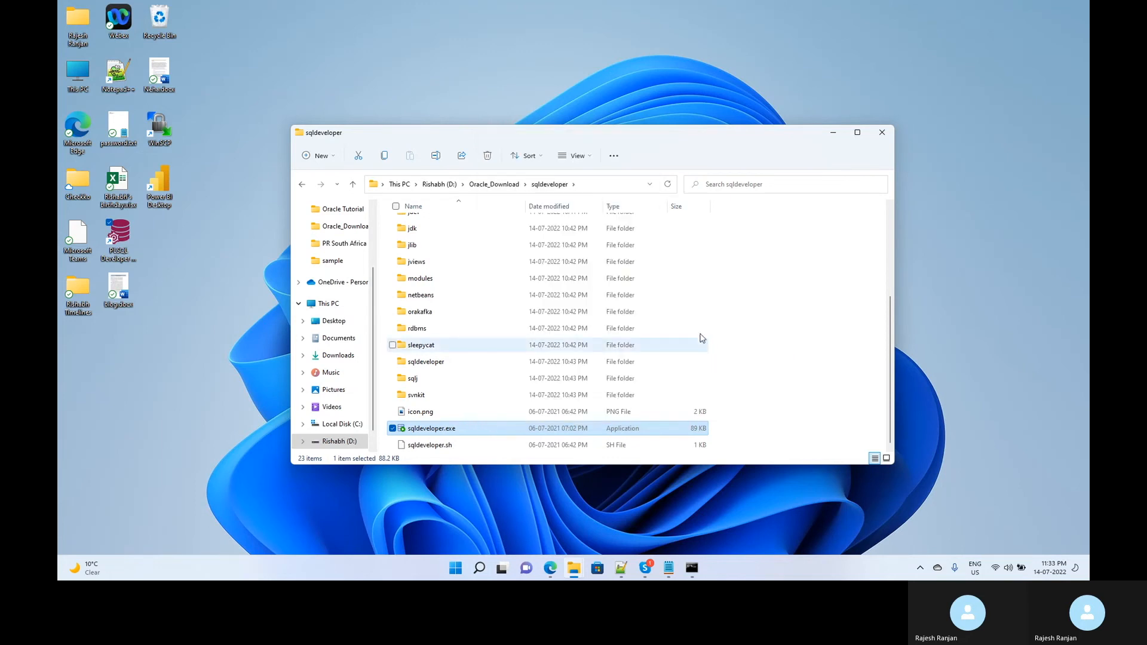
pyautogui.click(80, 352)
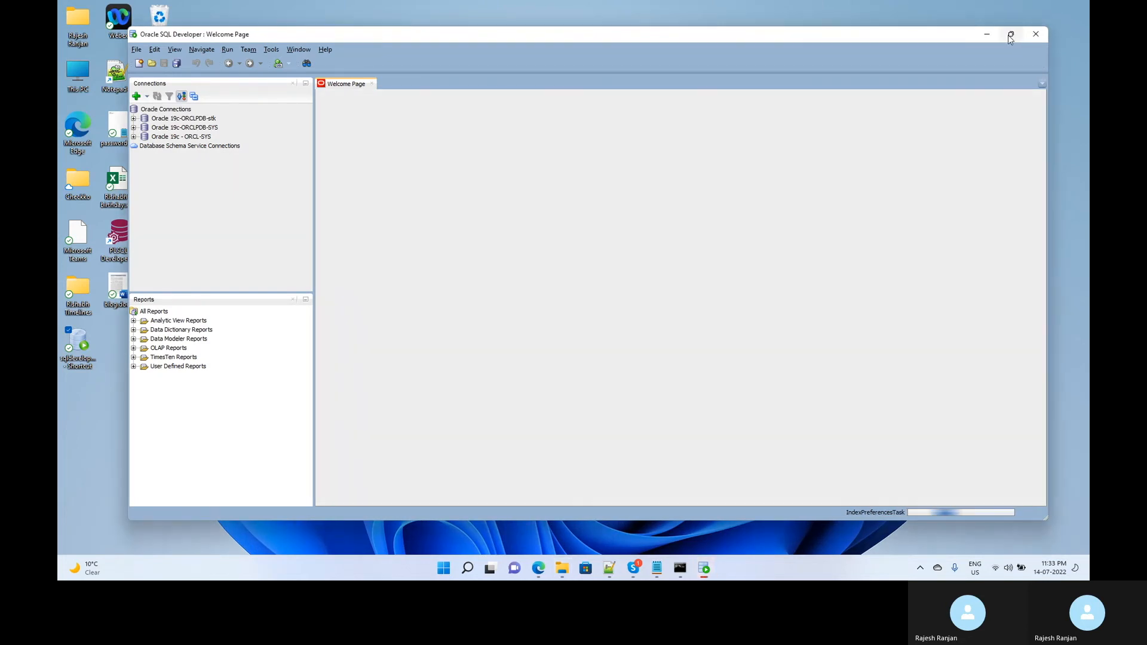
# Maximize the SQL Developer window and select the saved connections list.
pyautogui.click(1009, 34)
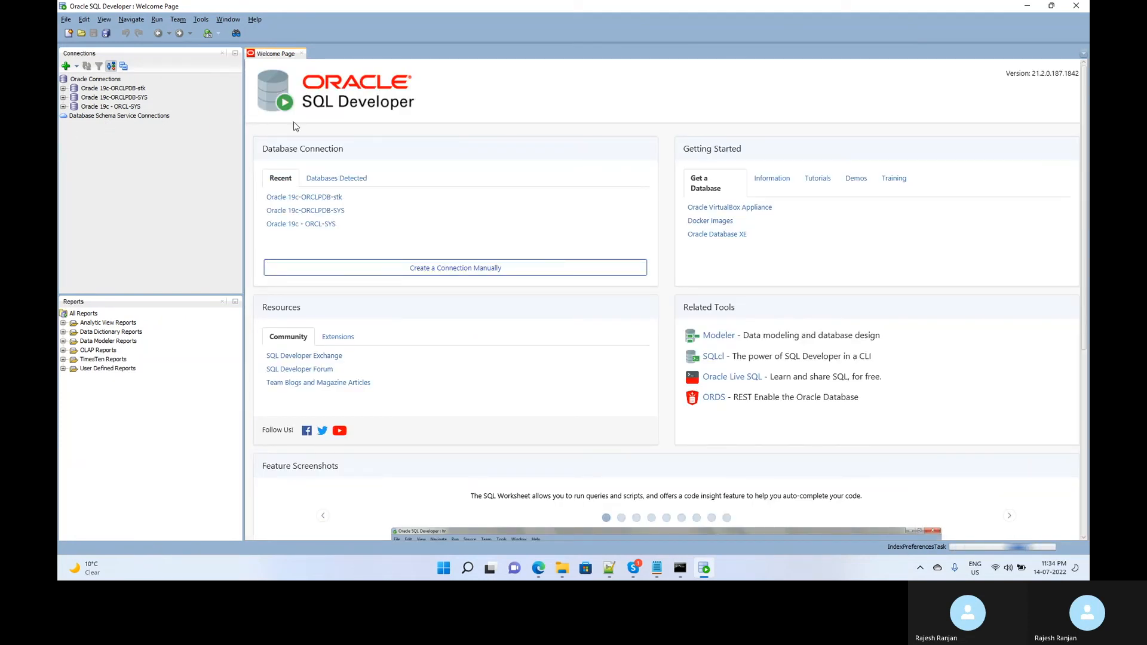
pyautogui.click(120, 90)
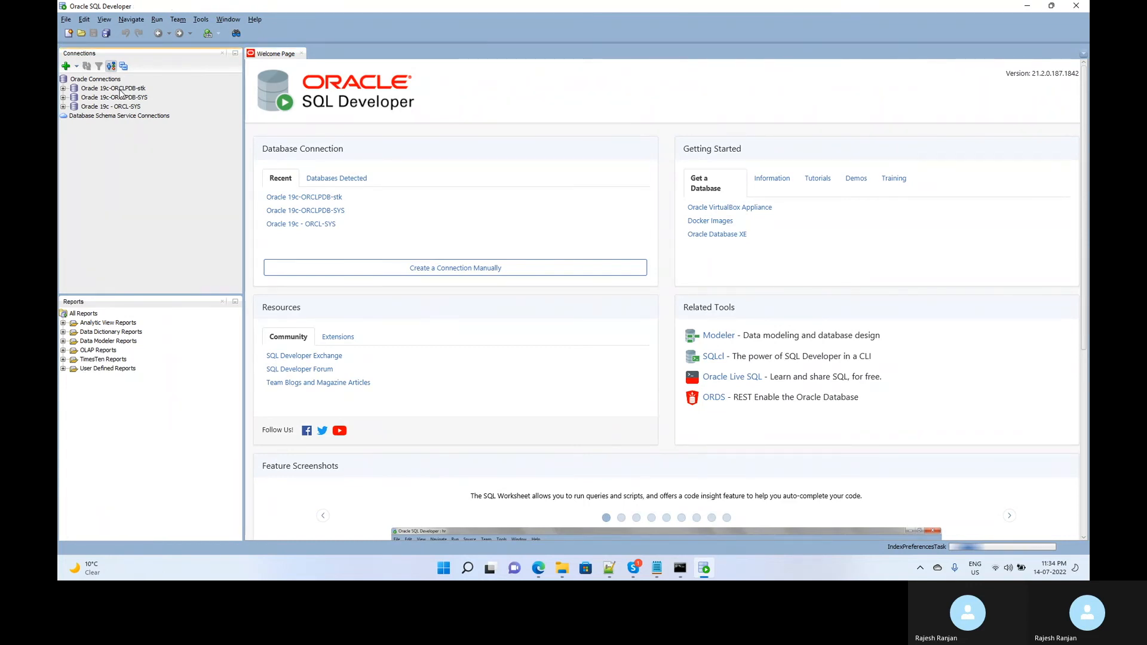
# Delete the Oracle 19c-ORCLPDB-stk and Oracle 19c-ORCLPDB-SYS connections, confirming each deletion.
pyautogui.rightClick(120, 91)
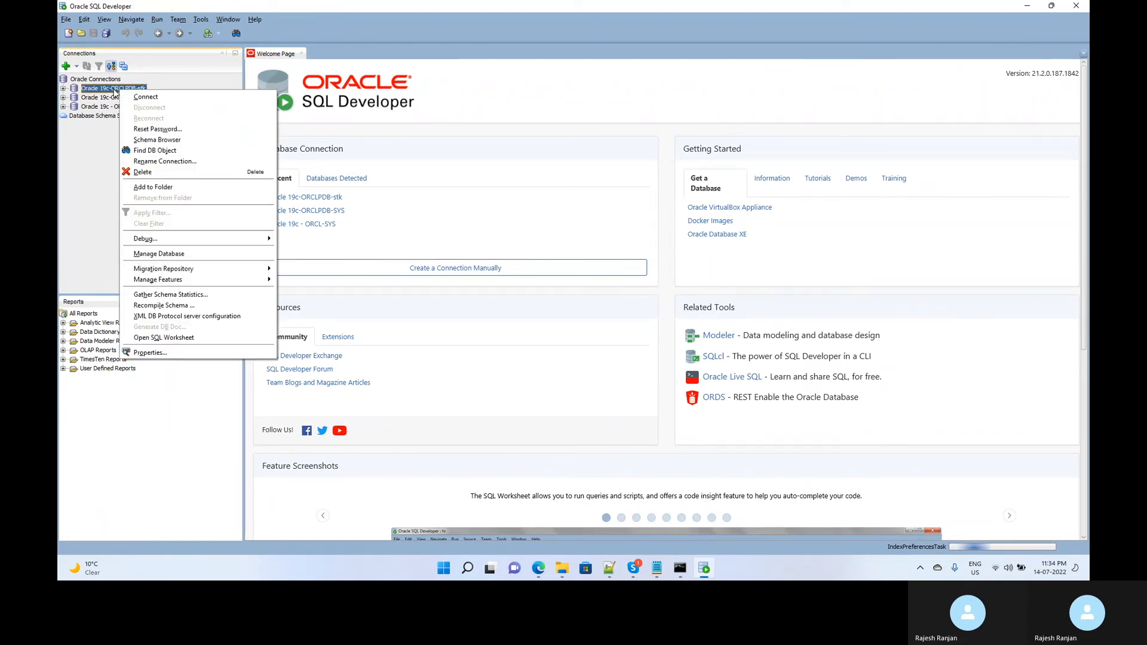
pyautogui.click(151, 173)
pyautogui.click(610, 303)
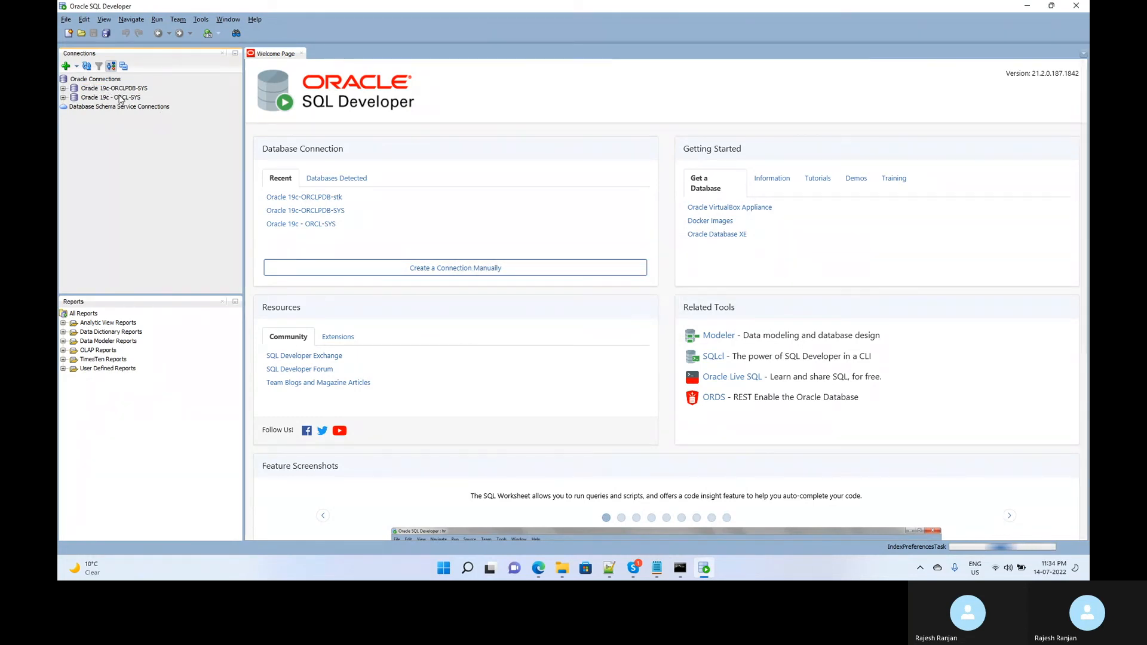
pyautogui.rightClick(115, 90)
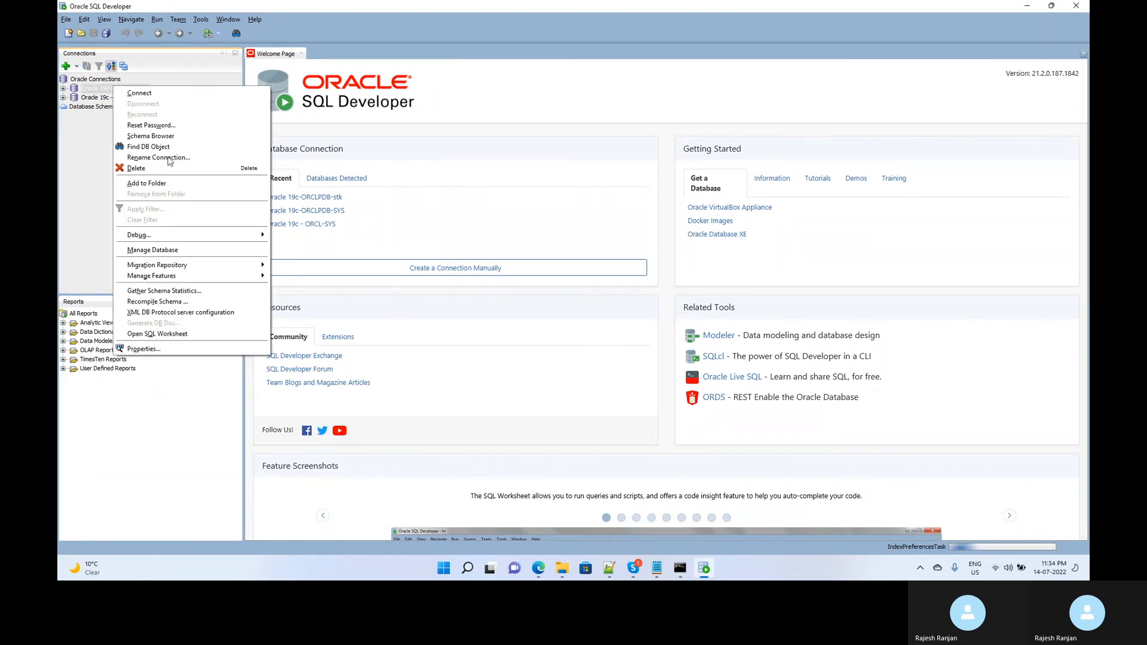
pyautogui.click(150, 168)
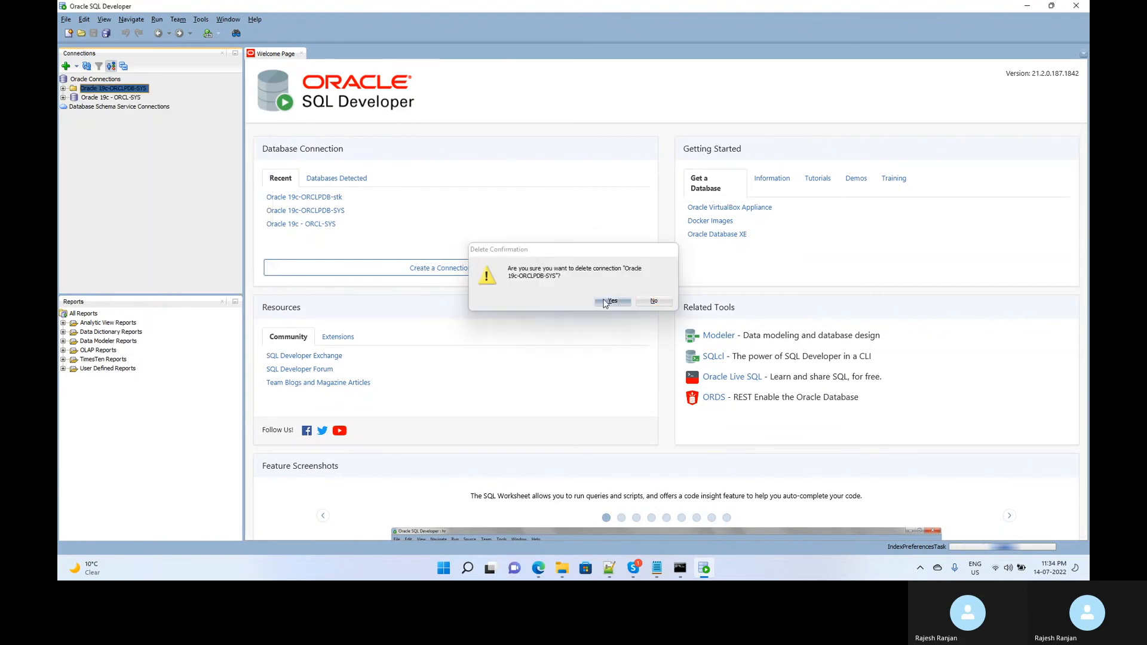
pyautogui.click(615, 306)
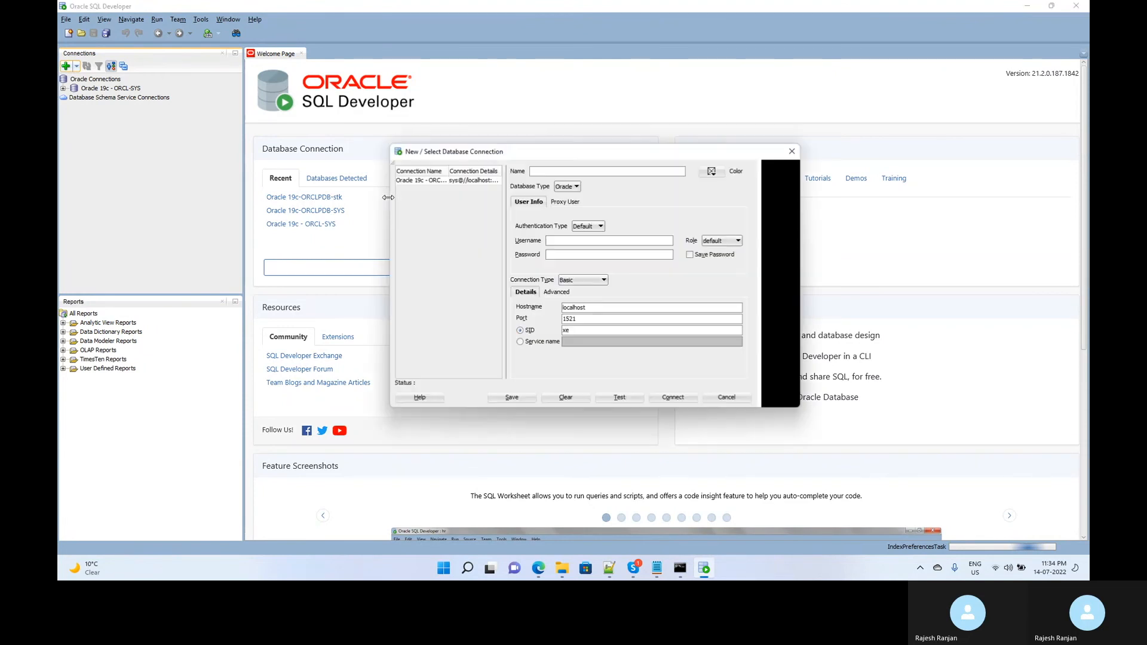
# Name the connection Oracle19c-ORCLPDB-SYS, set role SYSDBA, and paste the sys password from the notes.
pyautogui.click(557, 172)
pyautogui.write('Oracle19c-ORCLPDB-SYS')
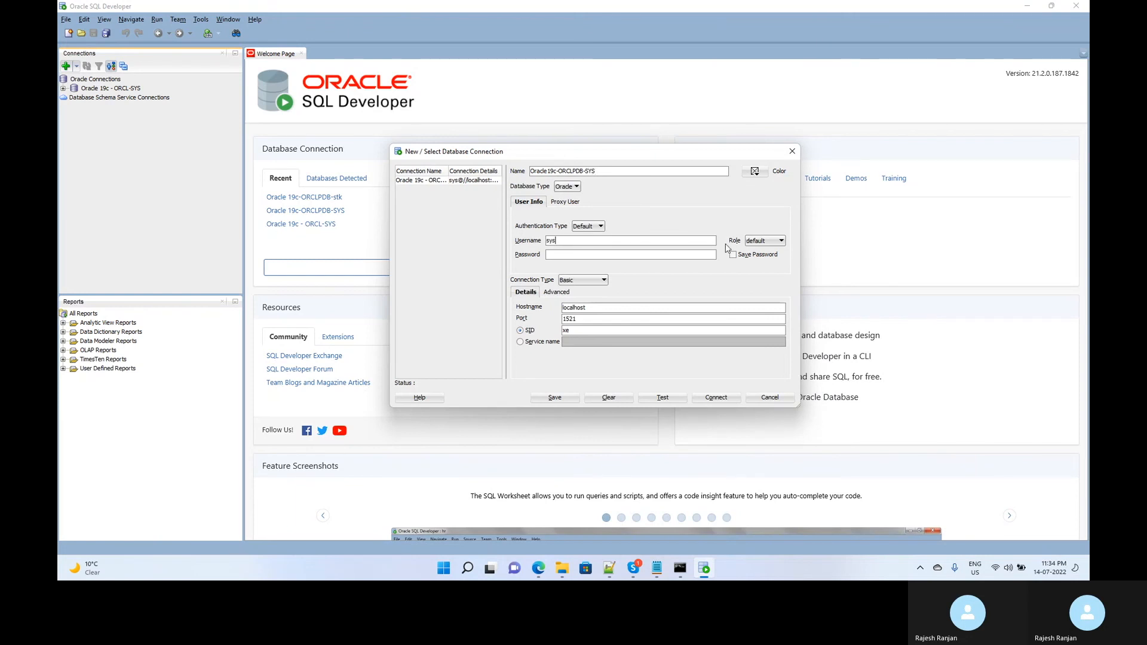
pyautogui.click(765, 241)
pyautogui.click(762, 261)
pyautogui.click(619, 251)
pyautogui.click(637, 543)
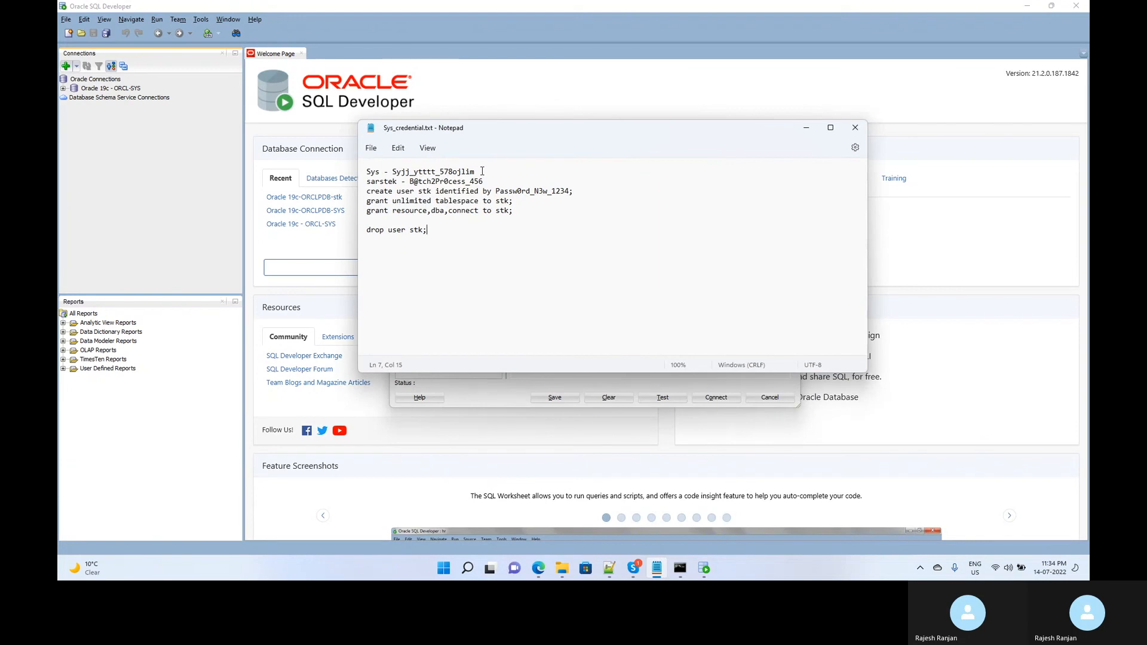
pyautogui.moveTo(482, 171); pyautogui.dragTo(398, 172)
pyautogui.hotkey('alt', 'Tab')
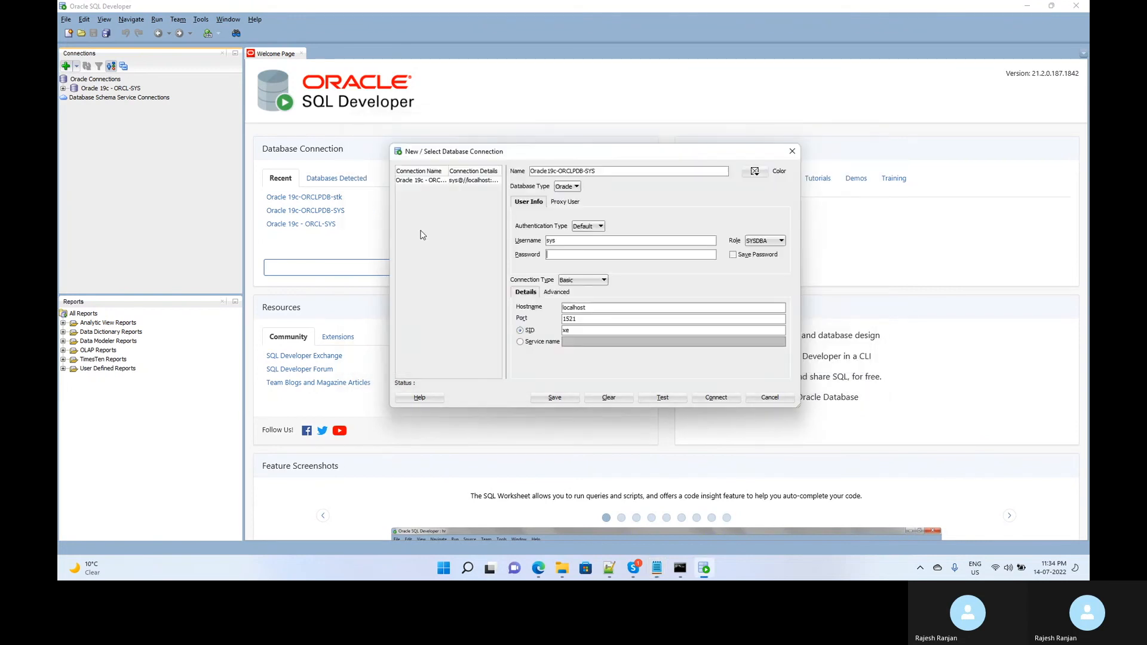
pyautogui.hotkey('ctrl', 'v')
# Set the service name to orclpdb, test the connection, and connect.
pyautogui.click(520, 342)
pyautogui.click(591, 345)
pyautogui.write('or')
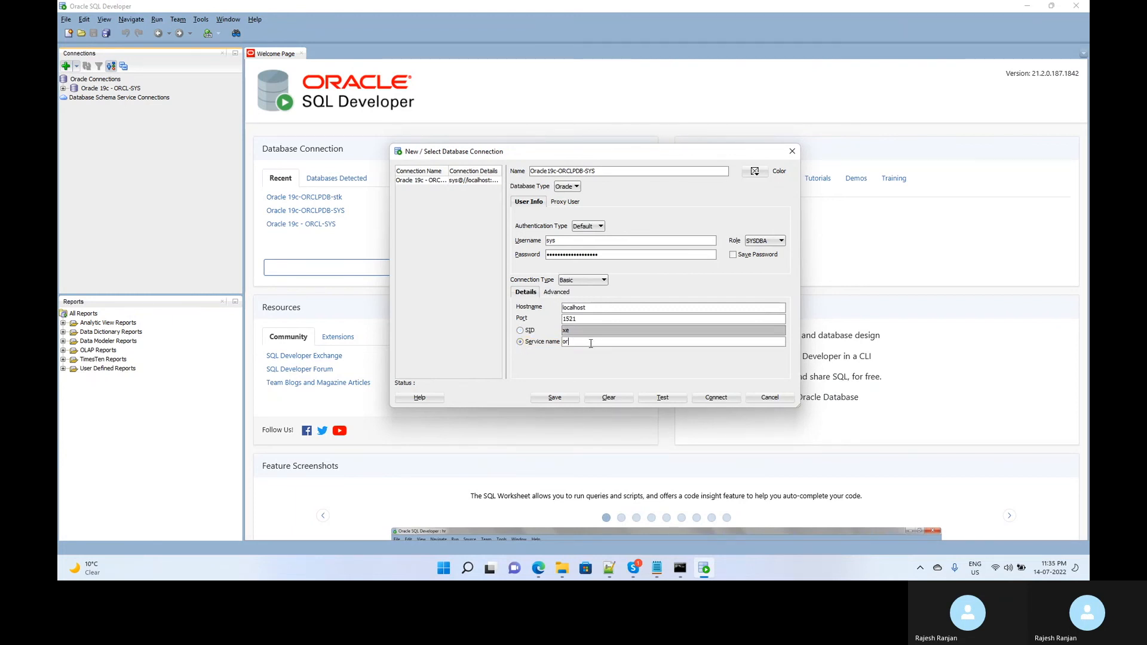
pyautogui.write('alpdb')
pyautogui.click(664, 399)
pyautogui.click(712, 399)
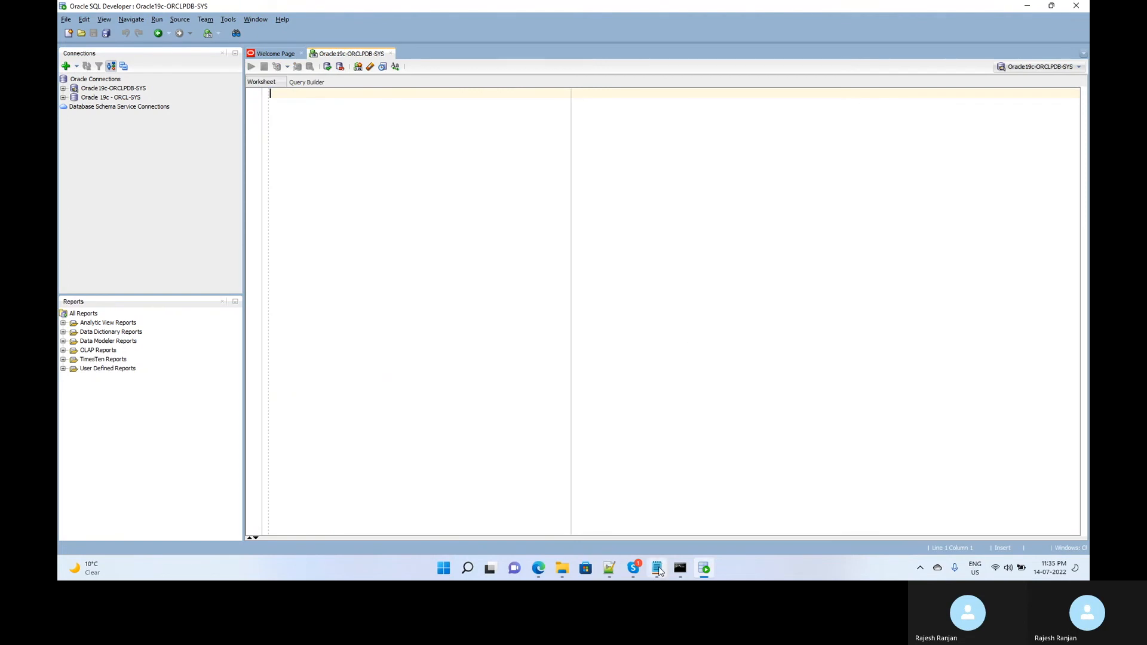
# Paste the create user and grant statements from the notes and run the create user statement.
pyautogui.click(657, 568)
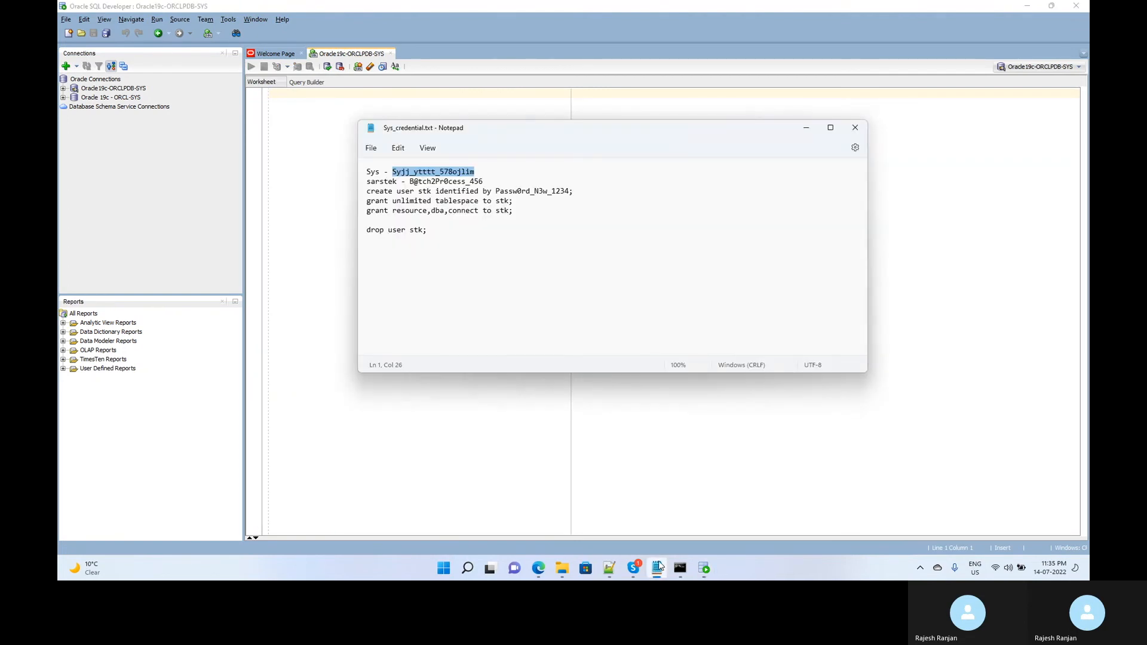
pyautogui.click(480, 201)
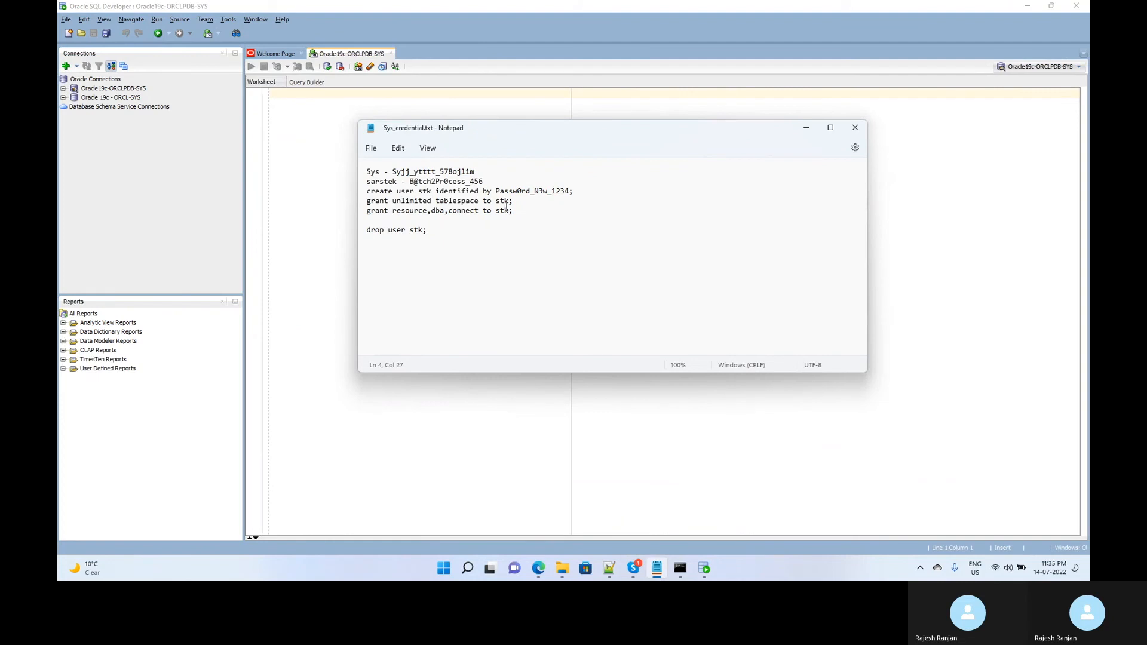
pyautogui.moveTo(514, 210); pyautogui.dragTo(365, 195)
pyautogui.hotkey('ctrl', 'c')
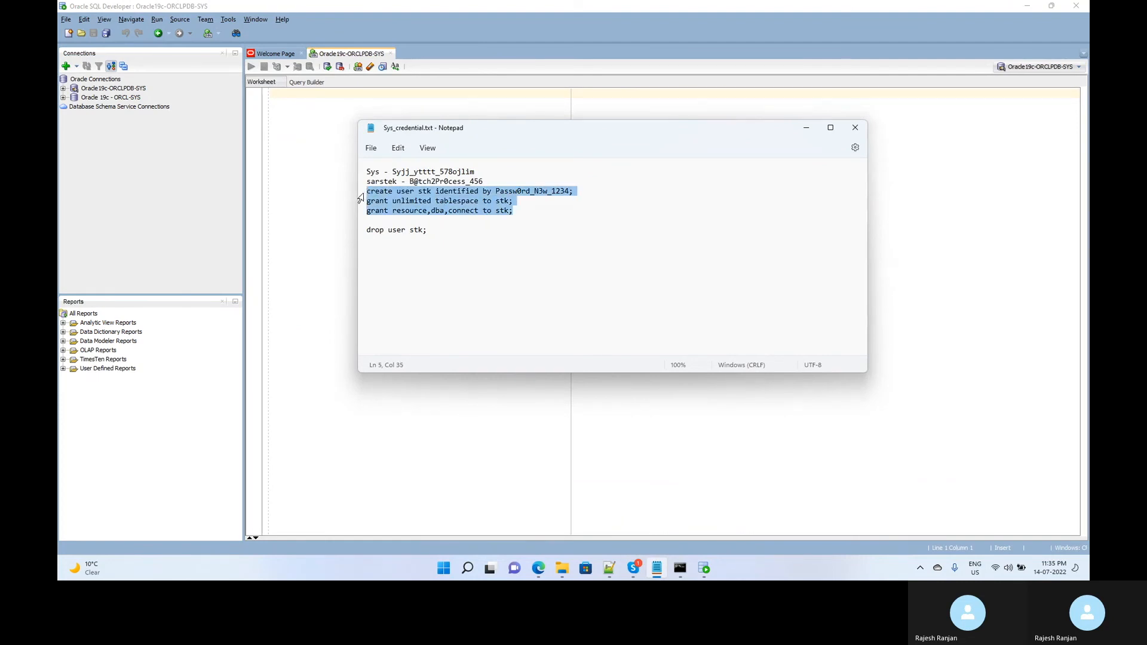
pyautogui.click(325, 209)
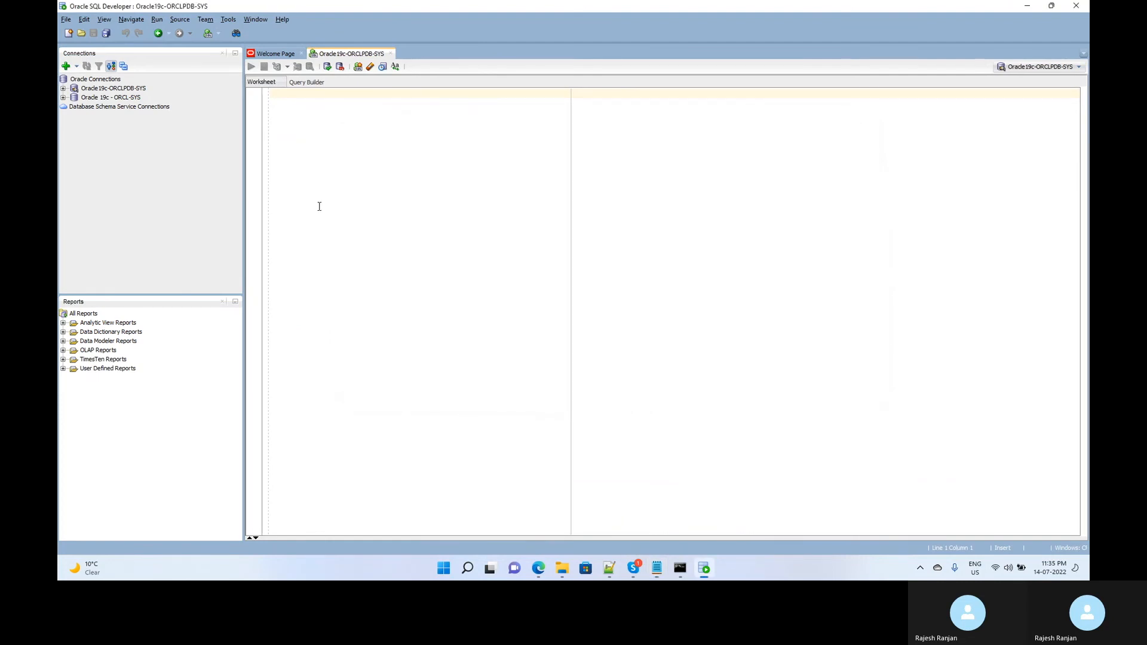
pyautogui.hotkey('ctrl', 'v')
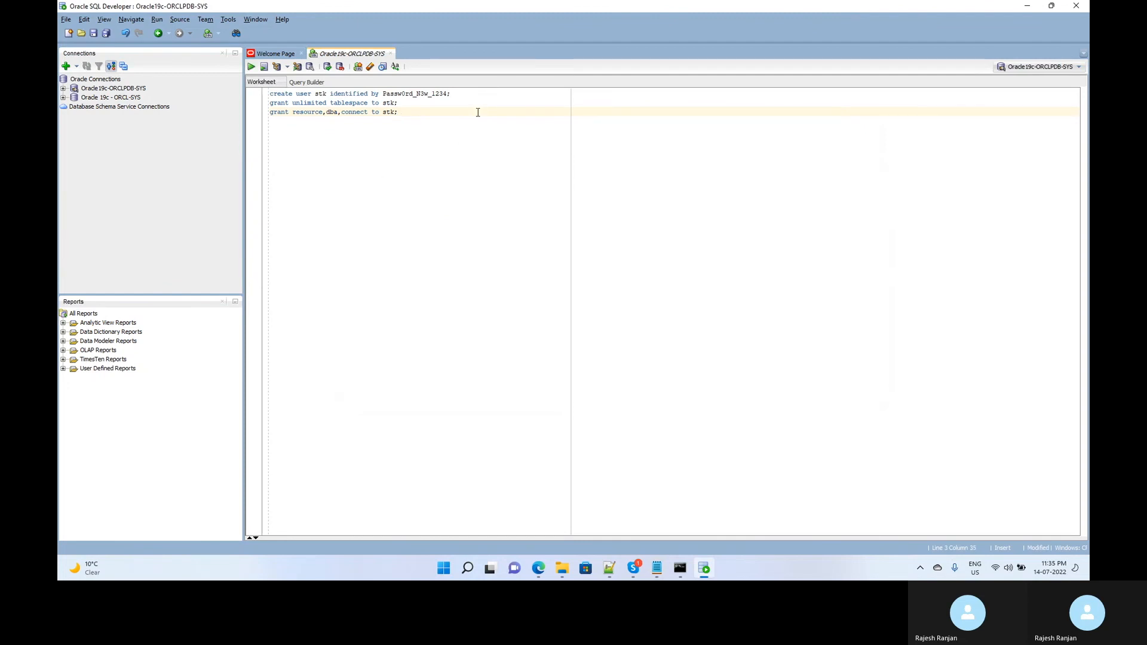
pyautogui.moveTo(452, 94); pyautogui.dragTo(257, 98)
pyautogui.press('F5')
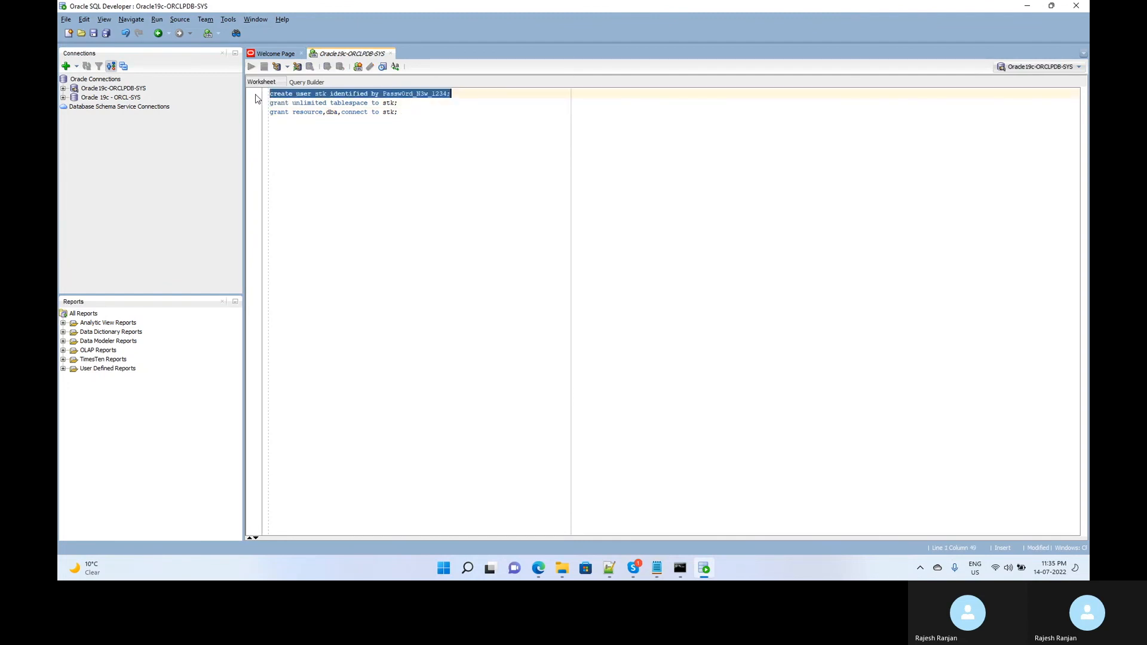
# Grant STK unlimited tablespace, then the resource, dba and connect roles.
pyautogui.click(327, 103)
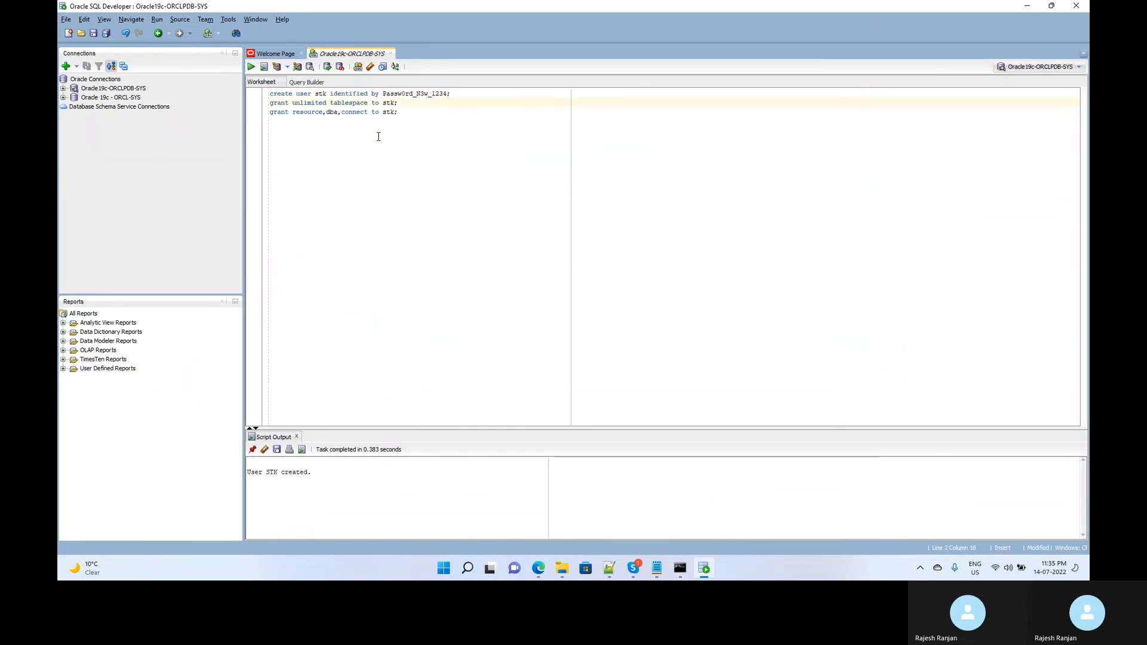
pyautogui.hotkey('ctrl', 'Return')
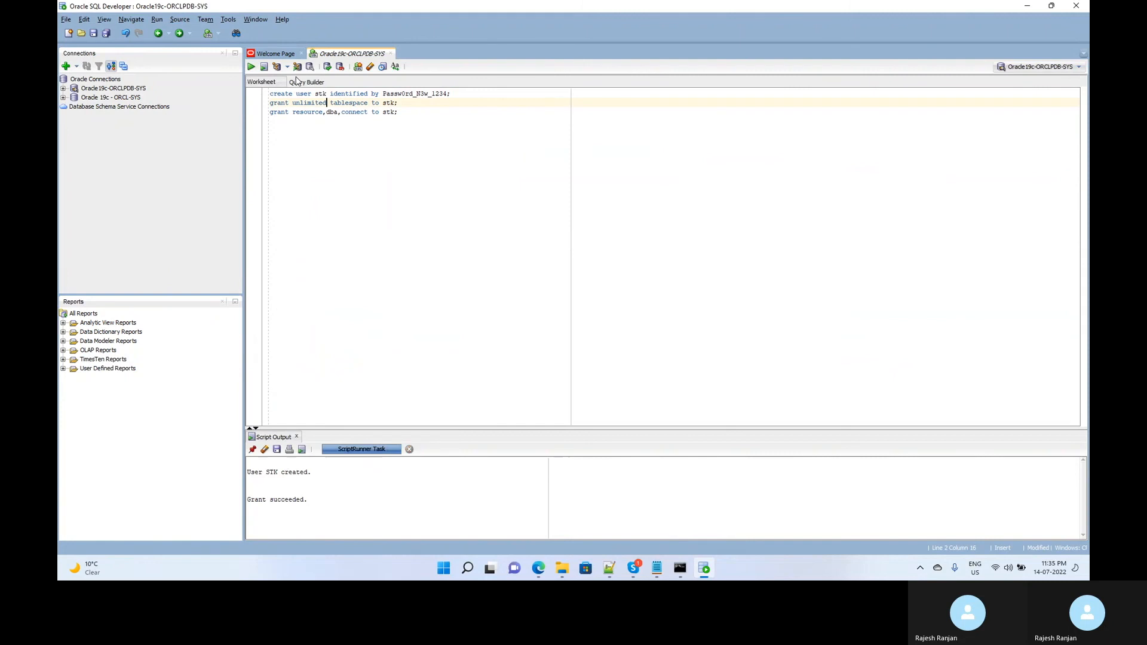
pyautogui.click(348, 112)
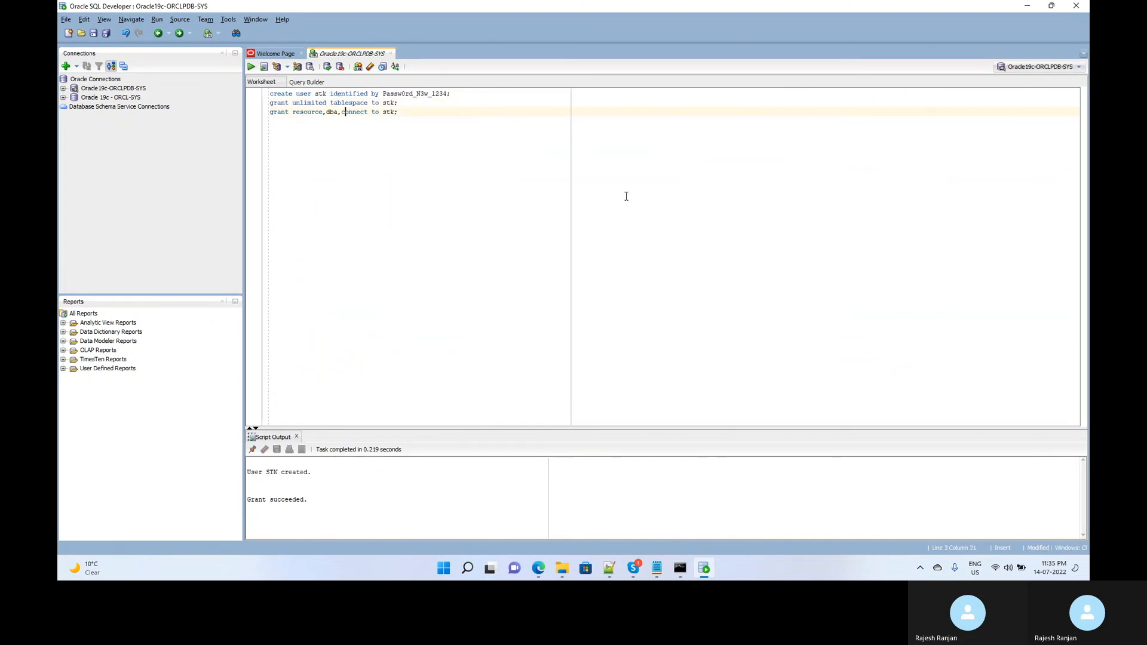
pyautogui.hotkey('ctrl', 'Return')
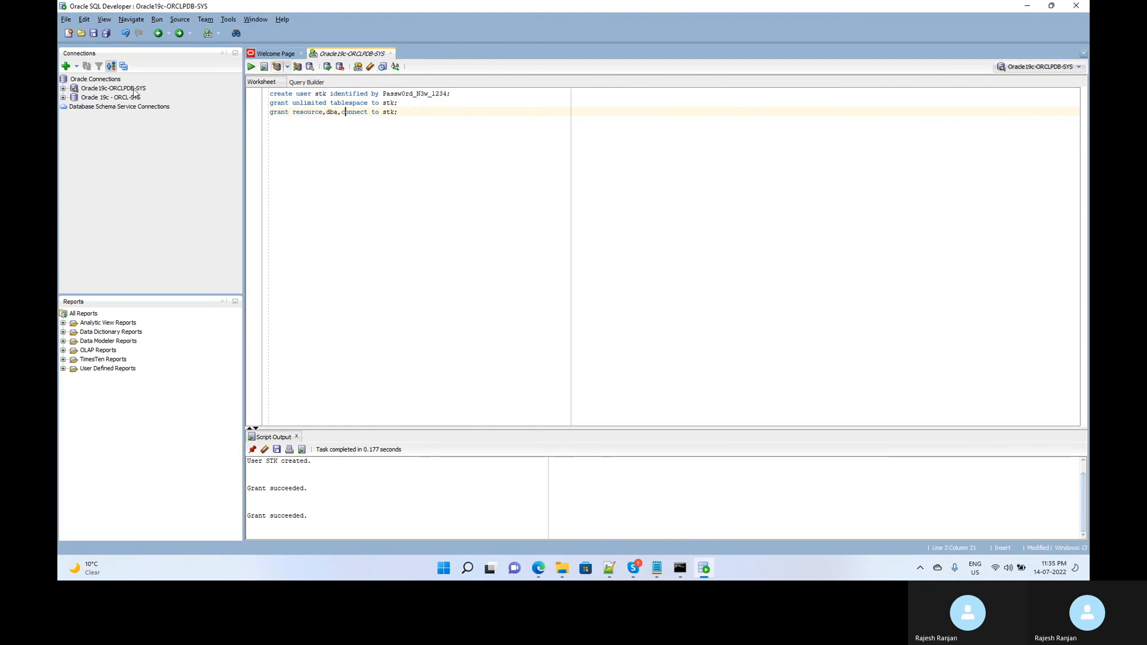
# Create a new connection named Oracle 19c-ORCLPDB-STK with username stk and the password copied from the notes.
pyautogui.click(66, 67)
pyautogui.click(580, 169)
pyautogui.write('Oracle')
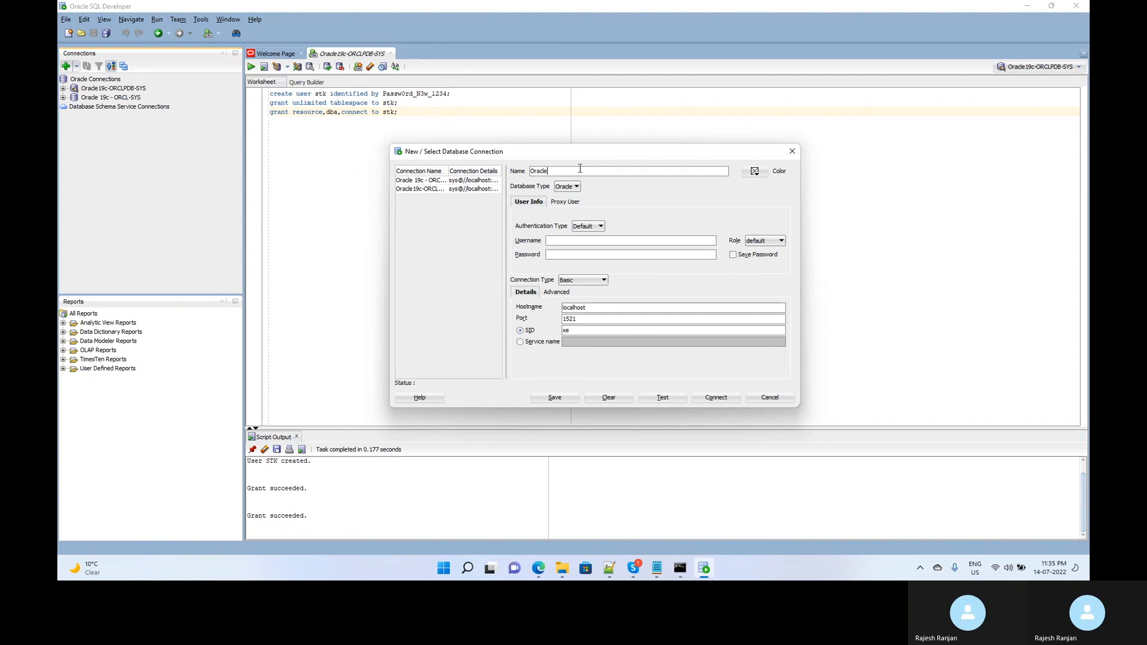
pyautogui.write(' 19c-ORCLPDB-STK')
pyautogui.click(571, 242)
pyautogui.write('stk')
pyautogui.press('Tab')
pyautogui.click(657, 568)
pyautogui.click(538, 210)
pyautogui.moveTo(494, 193); pyautogui.dragTo(571, 194)
pyautogui.hotkey('ctrl', 'c')
pyautogui.hotkey('alt', 'Tab')
pyautogui.click(585, 254)
pyautogui.hotkey('ctrl', 'v')
# Set the service name to orclpdb, test the connection, and connect as stk.
pyautogui.click(521, 342)
pyautogui.click(623, 346)
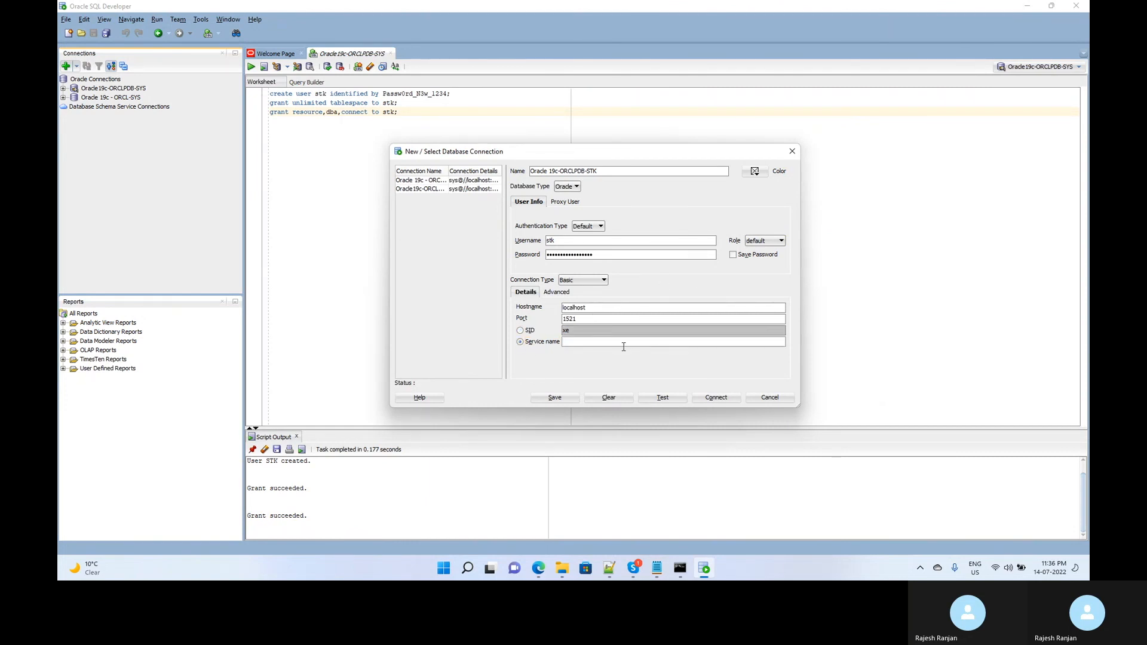
pyautogui.write('oracl')
pyautogui.press('BackSpace')
pyautogui.press('BackSpace')
pyautogui.press('BackSpace')
pyautogui.press('BackSpace')
pyautogui.write('orclpdb')
pyautogui.click(664, 399)
pyautogui.click(720, 399)
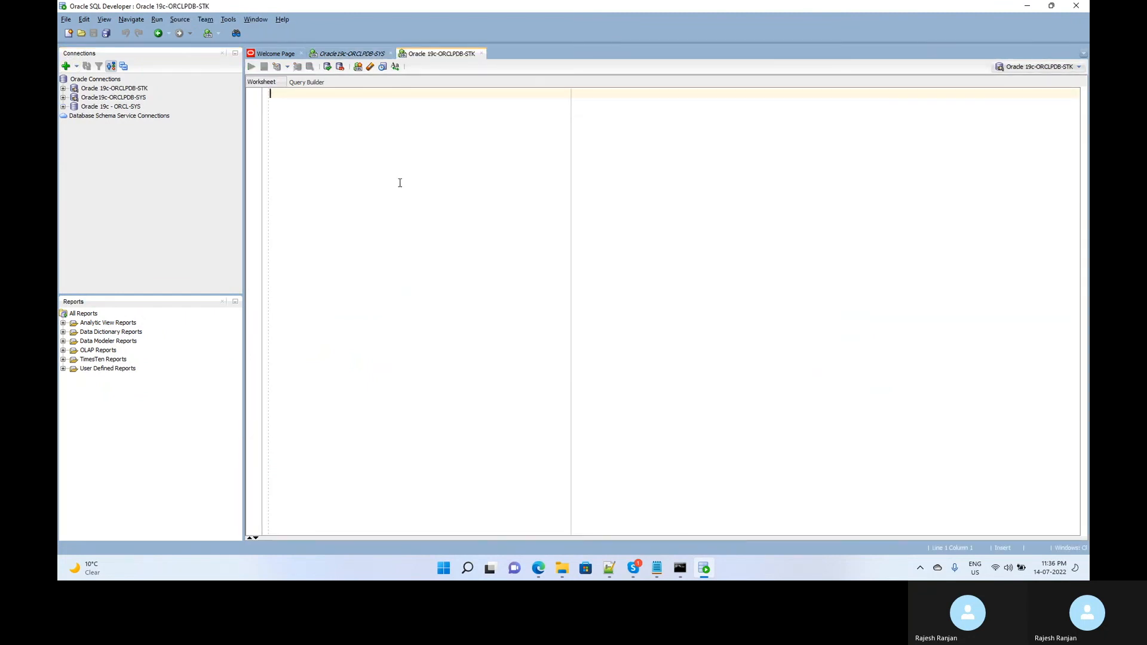
# Run select * from tab; to confirm the STK schema has no tables.
pyautogui.write('selec')
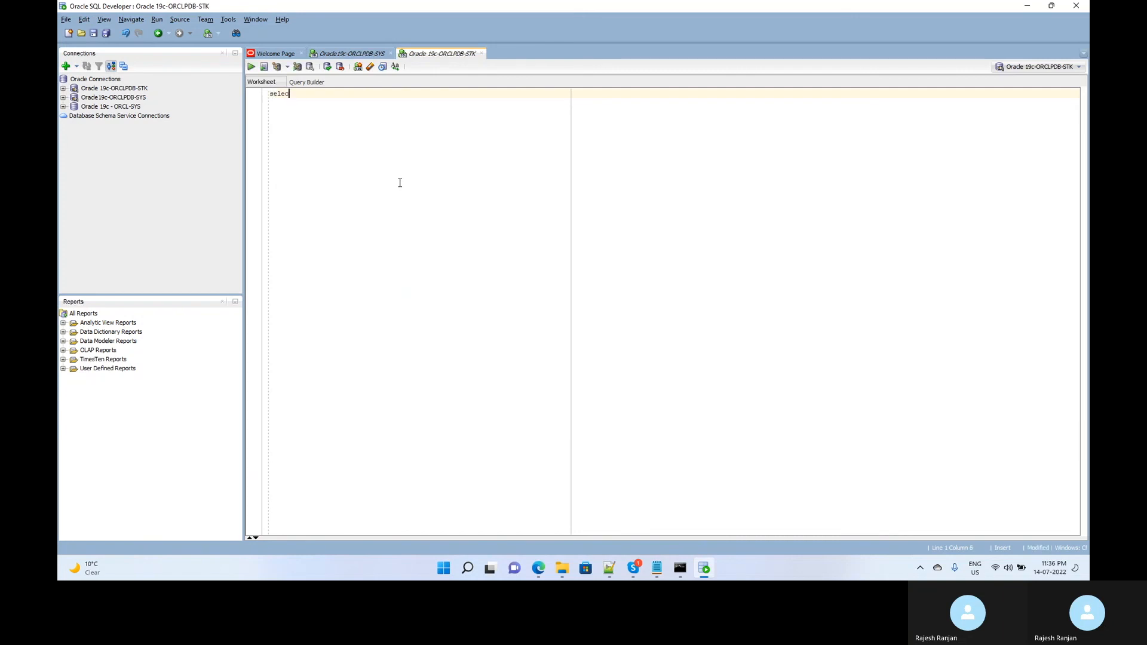
pyautogui.write('t * from')
pyautogui.write('tab;')
pyautogui.hotkey('ctrl', 'Return')
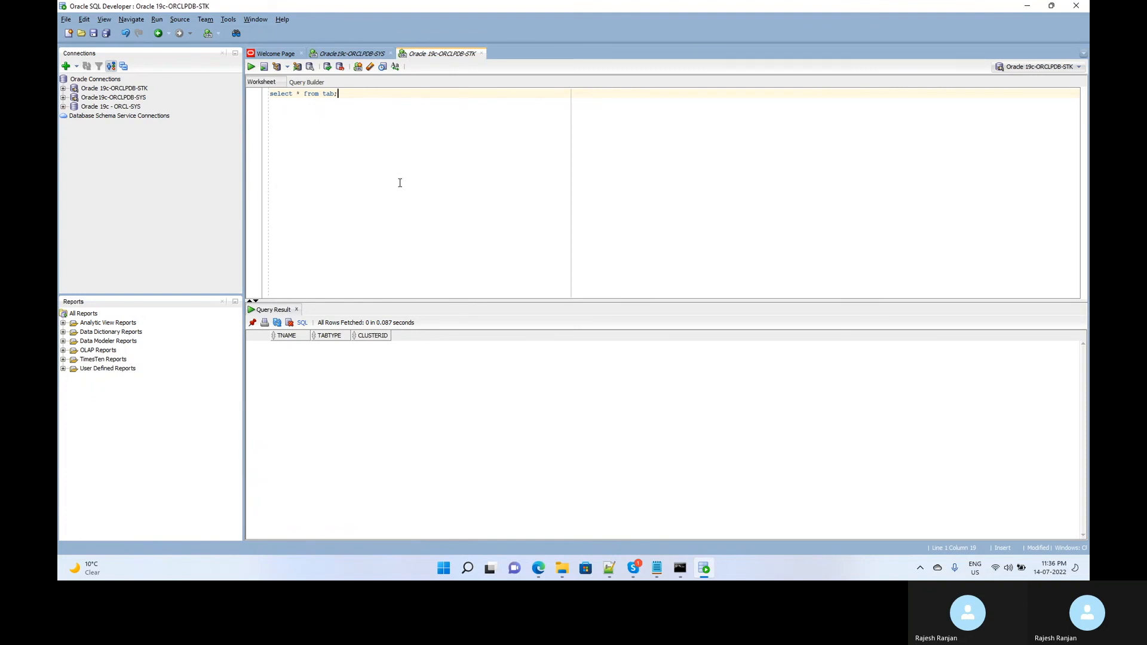
# Type the statement create table welcome_stk(message varchar2(100)); on a new line.
pyautogui.press('Return')
pyautogui.press('Return')
pyautogui.press('Return')
pyautogui.write('create ta')
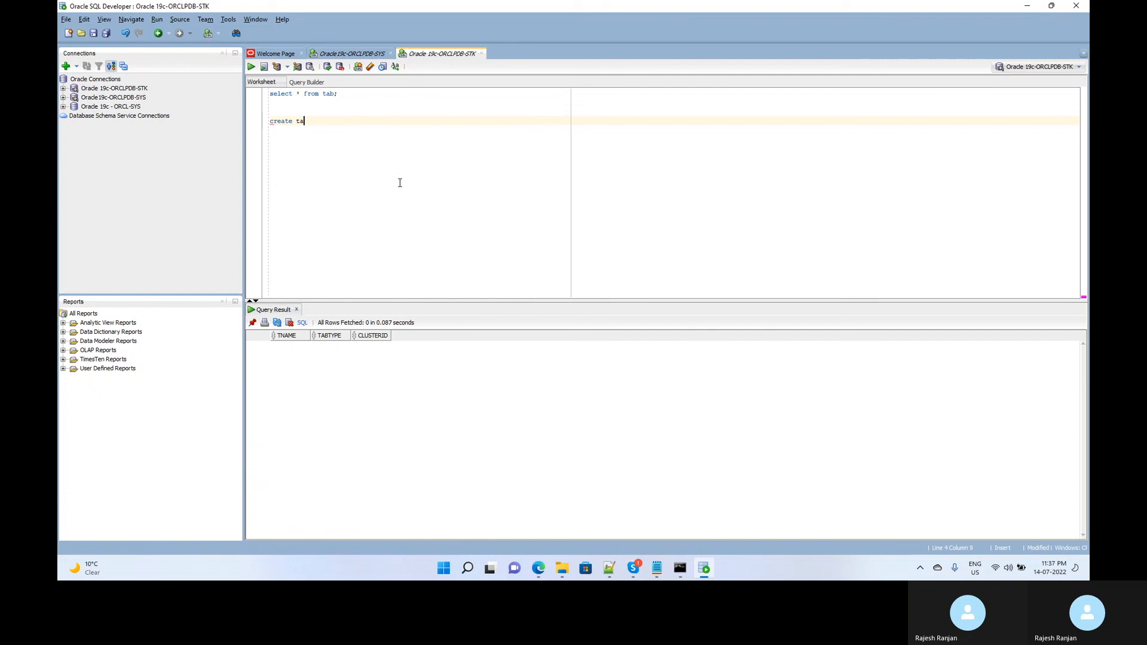
pyautogui.write('ble welcome_stk(message varchar2(100));')
# Run the create table statement and insert 'Welcome to Oracle 19c demo installation' into welcome_stk.
pyautogui.hotkey('ctrl', 'Return')
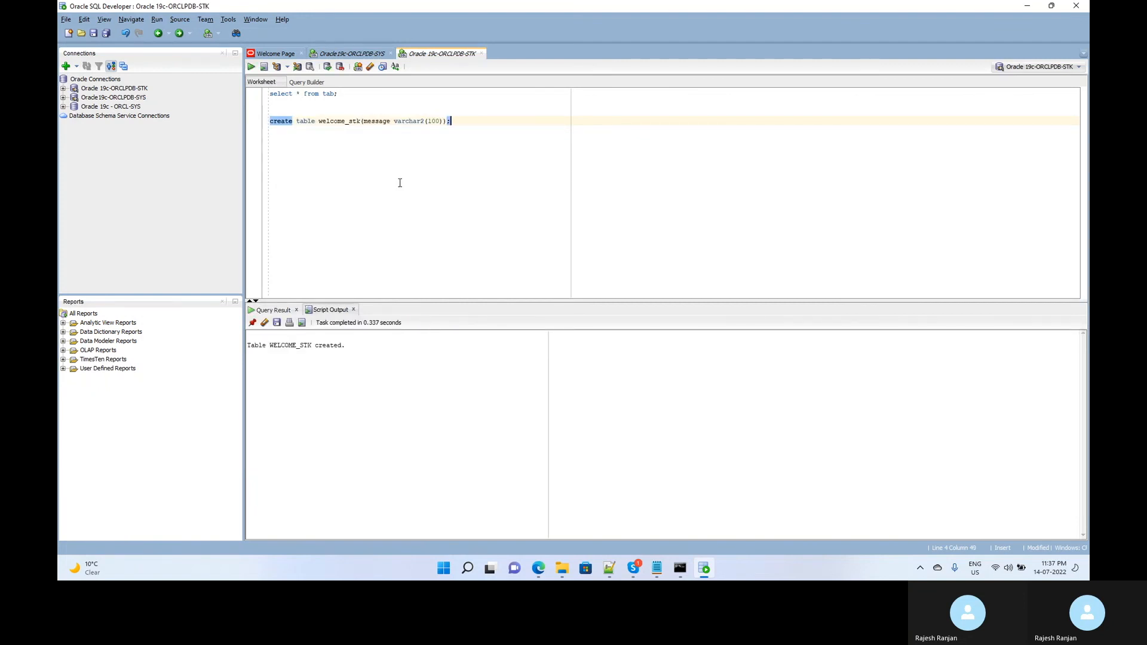
pyautogui.press('Return')
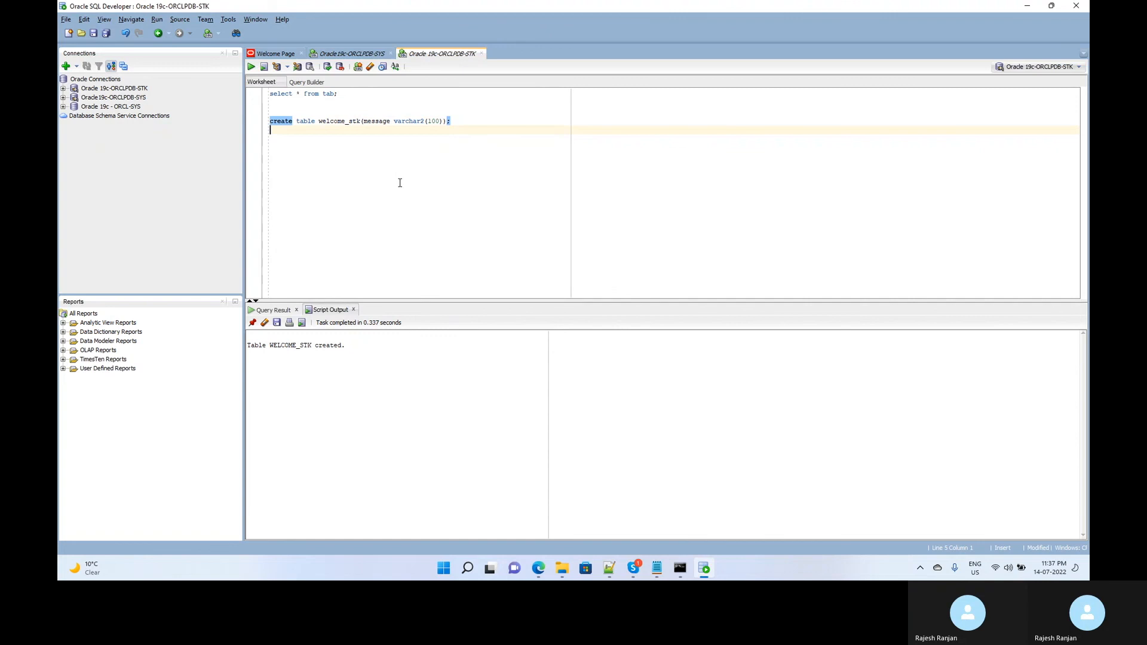
pyautogui.write('insert into')
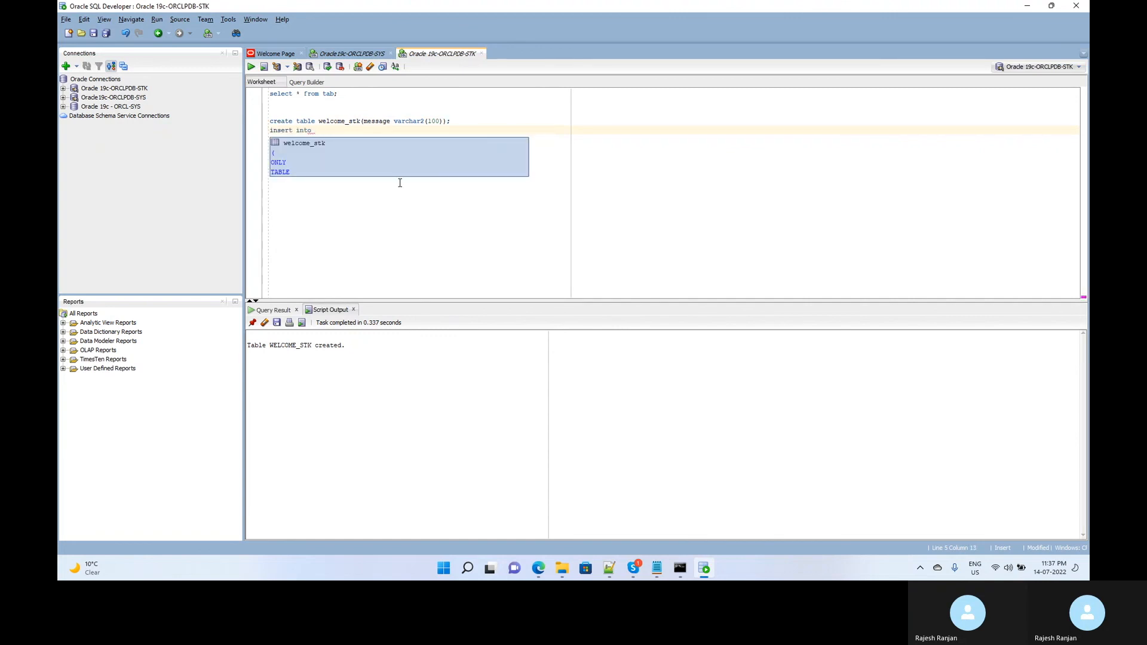
pyautogui.write(' welcom')
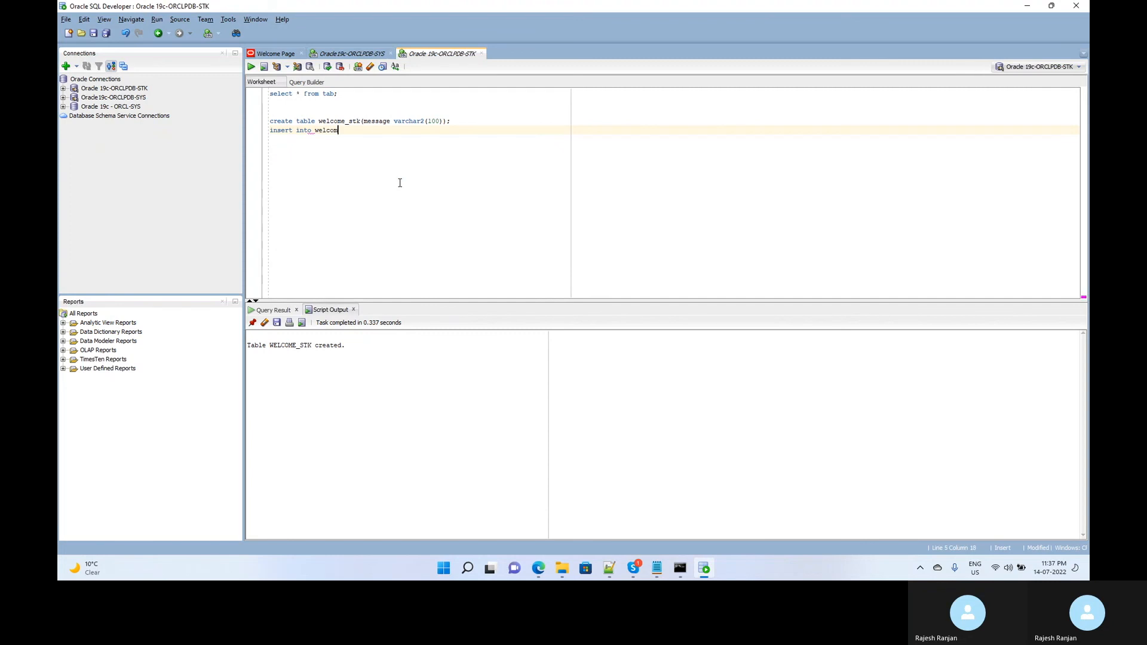
pyautogui.write('e_s')
pyautogui.write('tk')
pyautogui.write(' values')
pyautogui.write(' (')
pyautogui.write("'")
pyautogui.write('Welcome')
pyautogui.write(' to ')
pyautogui.write('Oracle')
pyautogui.write(' 1')
pyautogui.write('9c')
pyautogui.write('_de')
pyautogui.write('m')
pyautogui.press('BackSpace')
pyautogui.write("mo installation');")
pyautogui.hotkey('ctrl', 'Return')
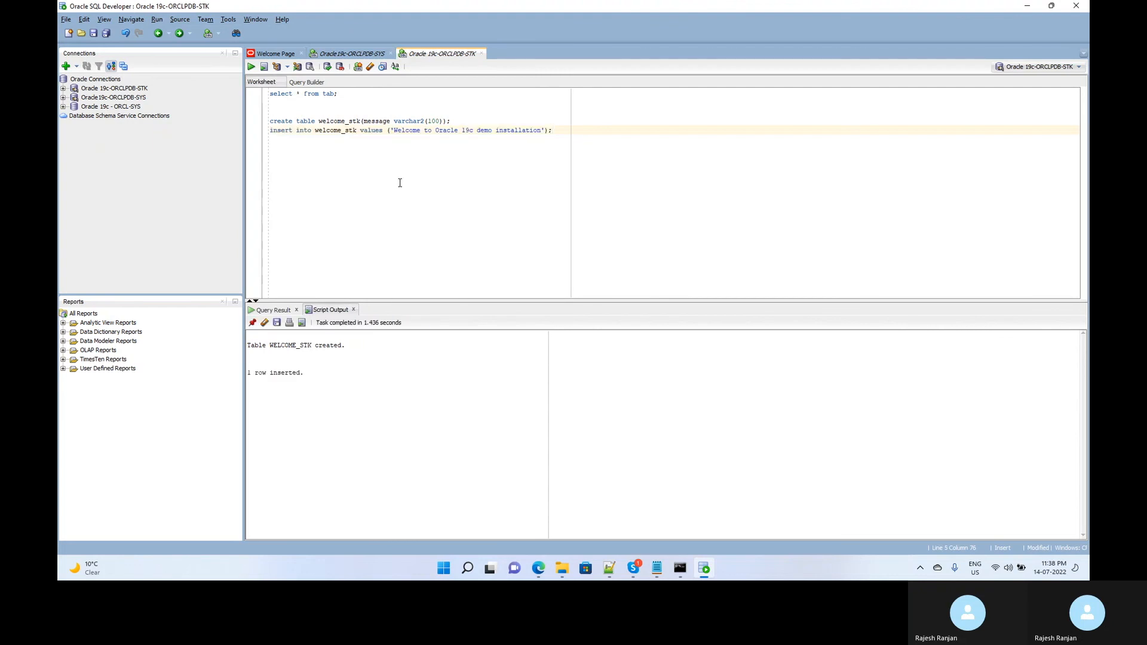
# Commit the inserted row.
pyautogui.press('Return')
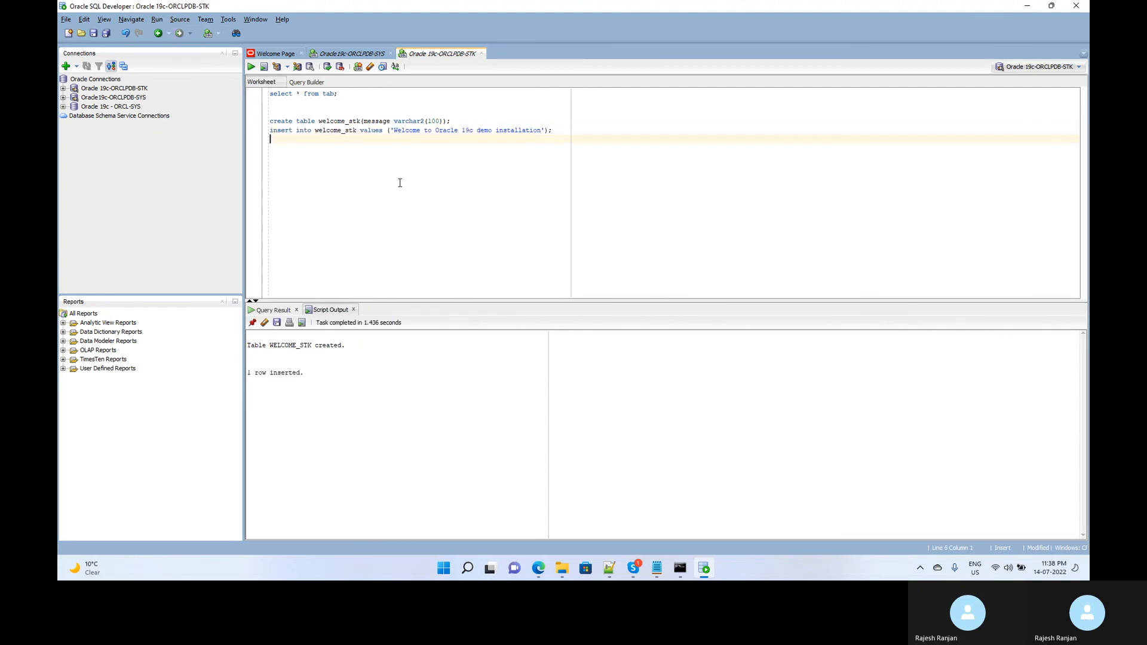
pyautogui.write('commit;')
pyautogui.hotkey('ctrl', 'Return')
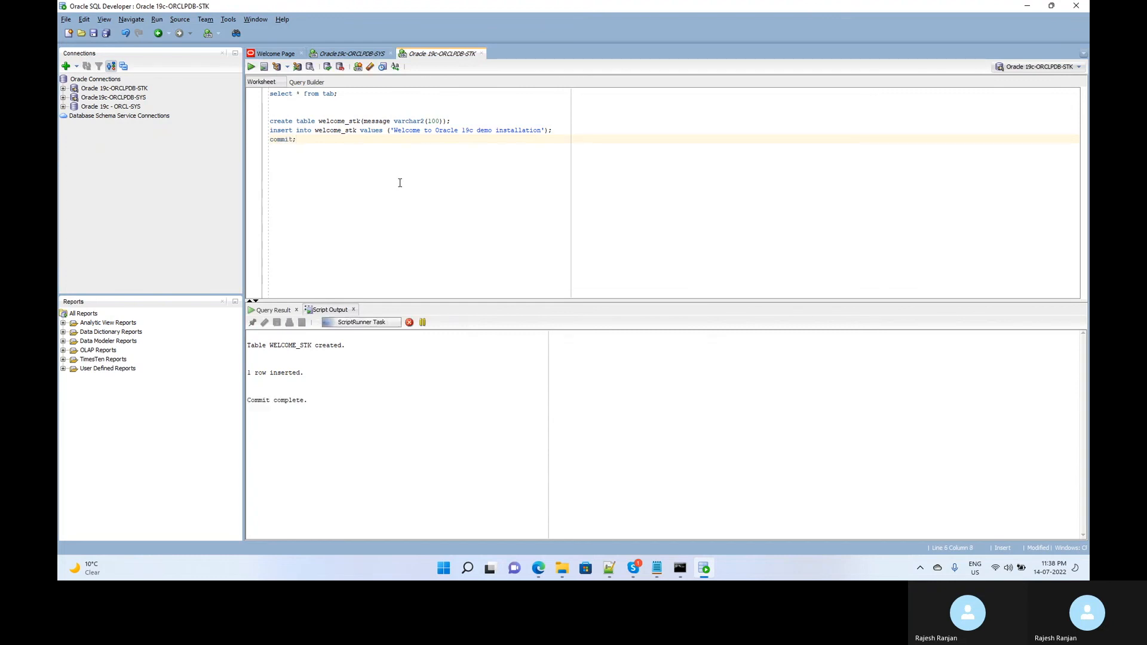
pyautogui.press('Return')
pyautogui.press('Return')
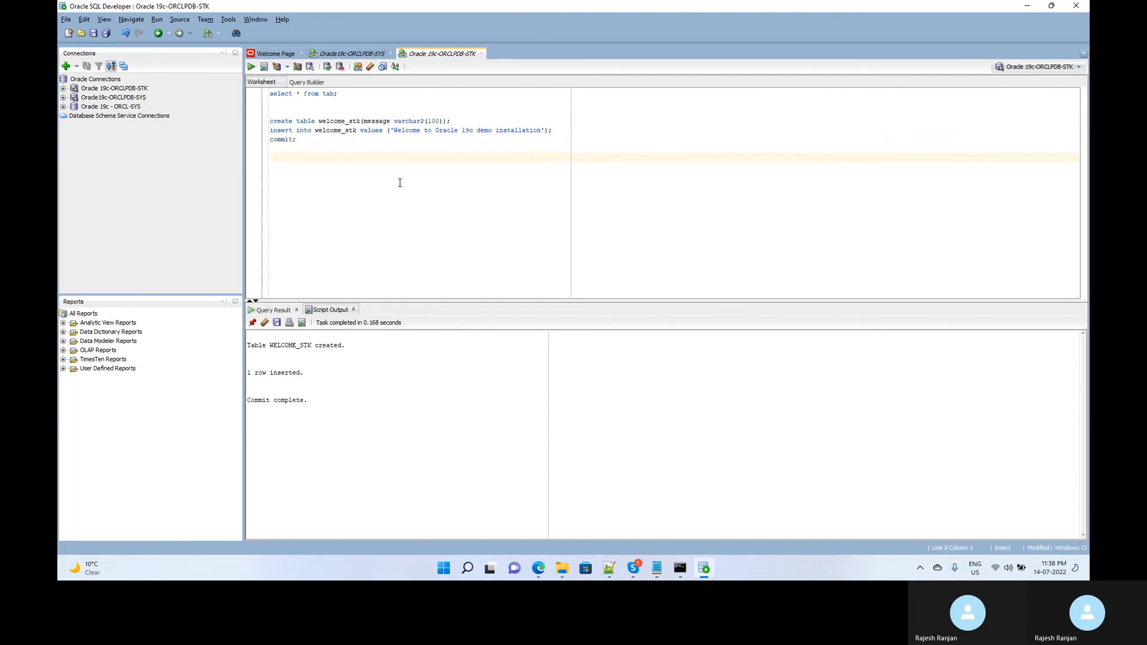
# Run select * from welcome_stk; to show the stored welcome message.
pyautogui.write('select * from welcome_stk;')
pyautogui.hotkey('ctrl', 'Return')
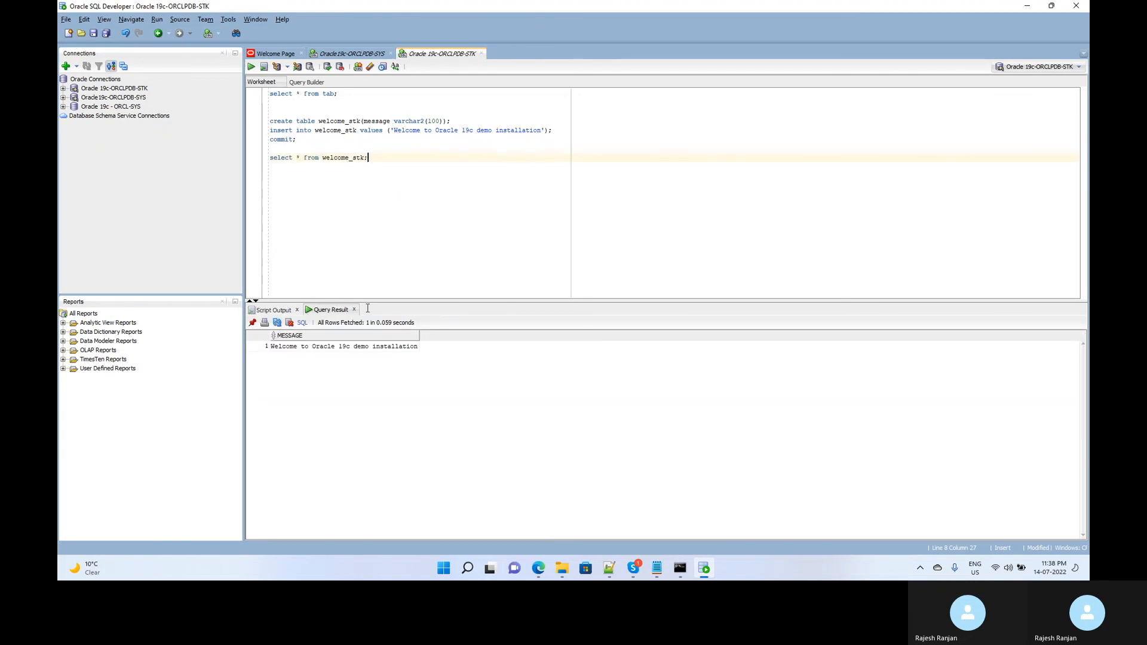
pyautogui.click(326, 346)
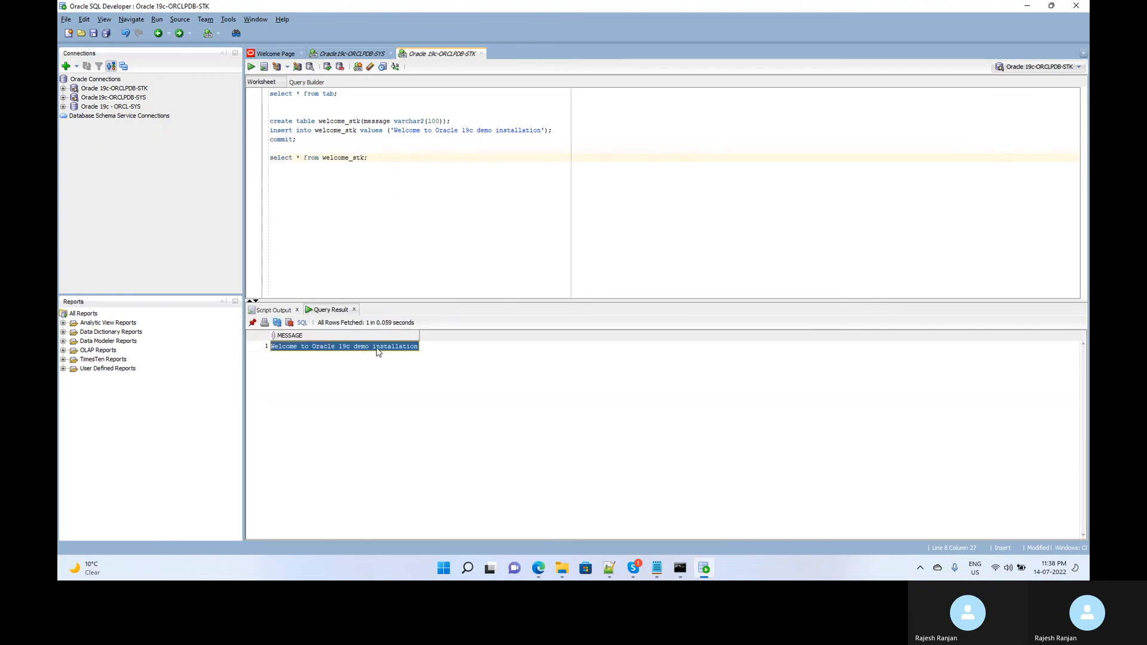
# Rerun select * from tab; to list WELCOME_STK, then switch to the Skype meeting window.
pyautogui.click(324, 95)
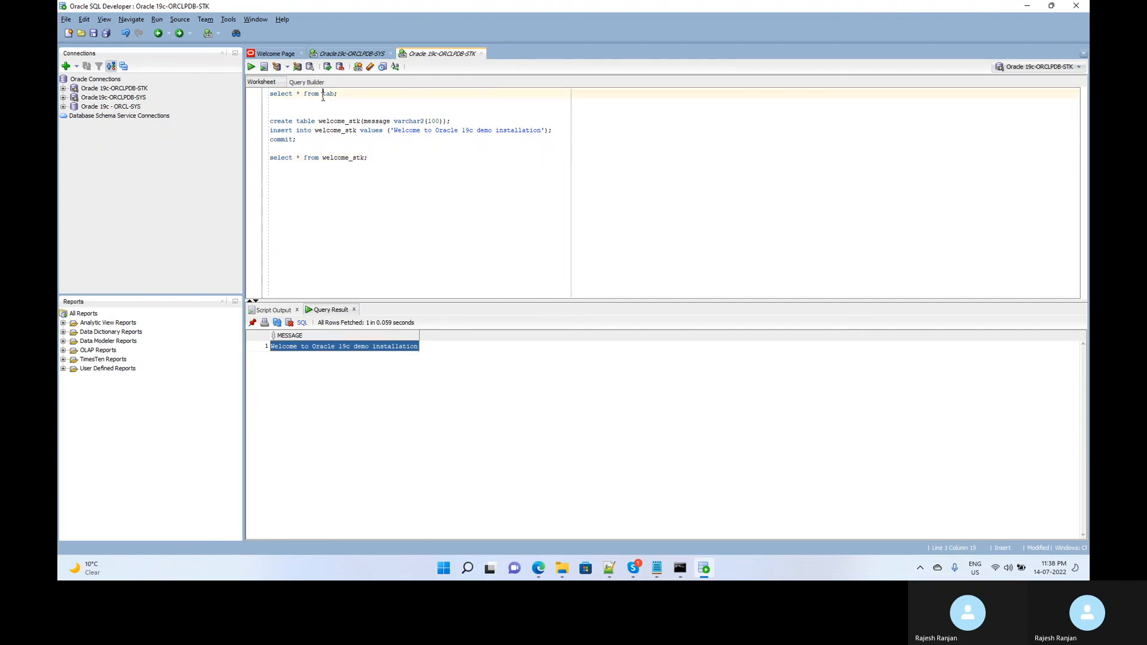
pyautogui.tripleClick(323, 95)
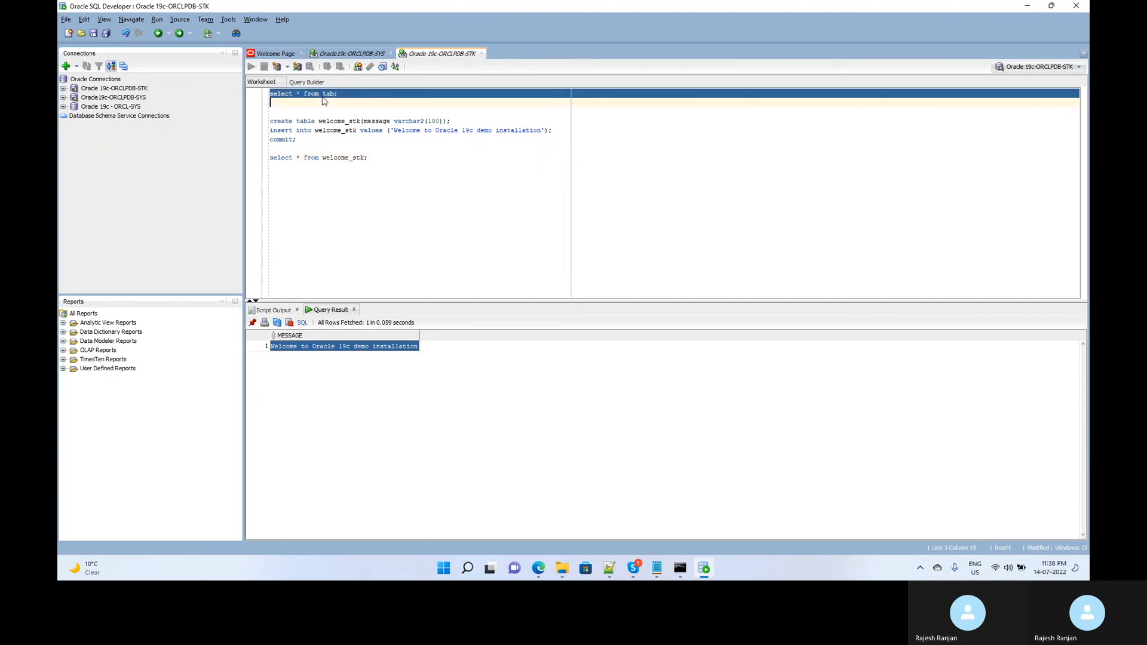
pyautogui.hotkey('ctrl', 'Return')
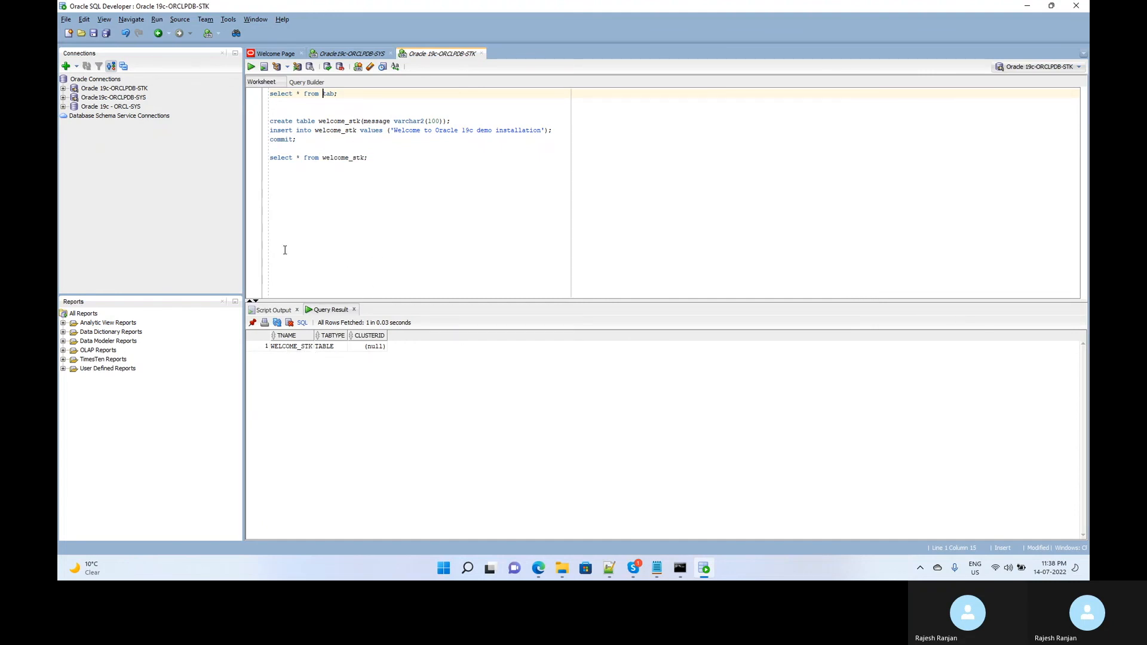
pyautogui.click(435, 158)
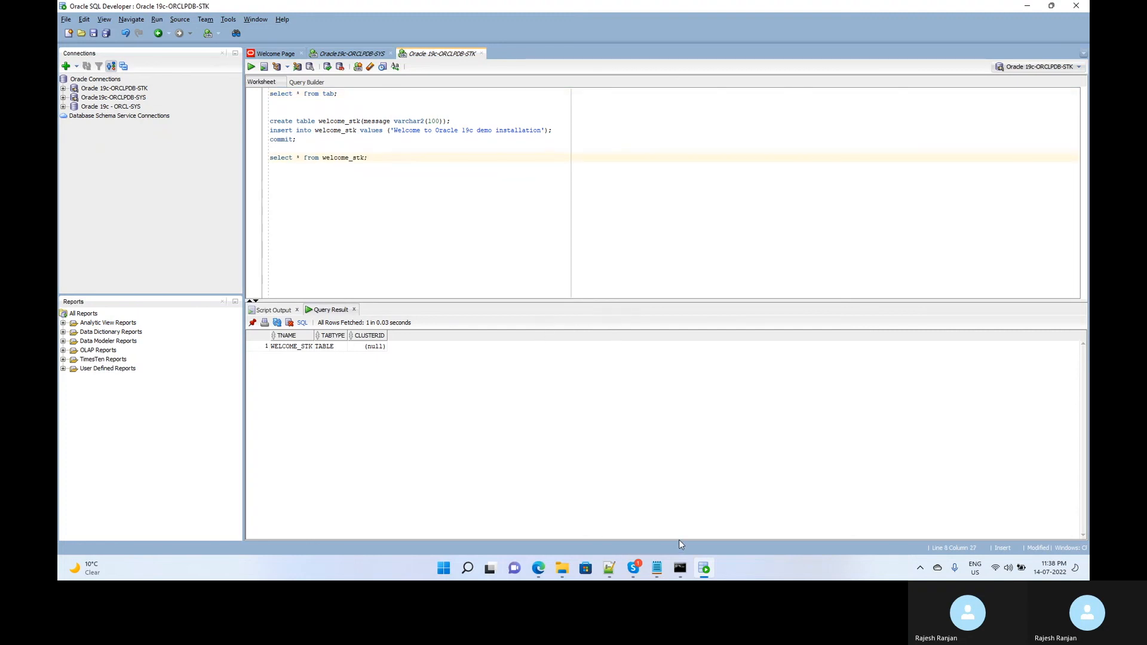
pyautogui.click(633, 570)
pyautogui.click(519, 538)
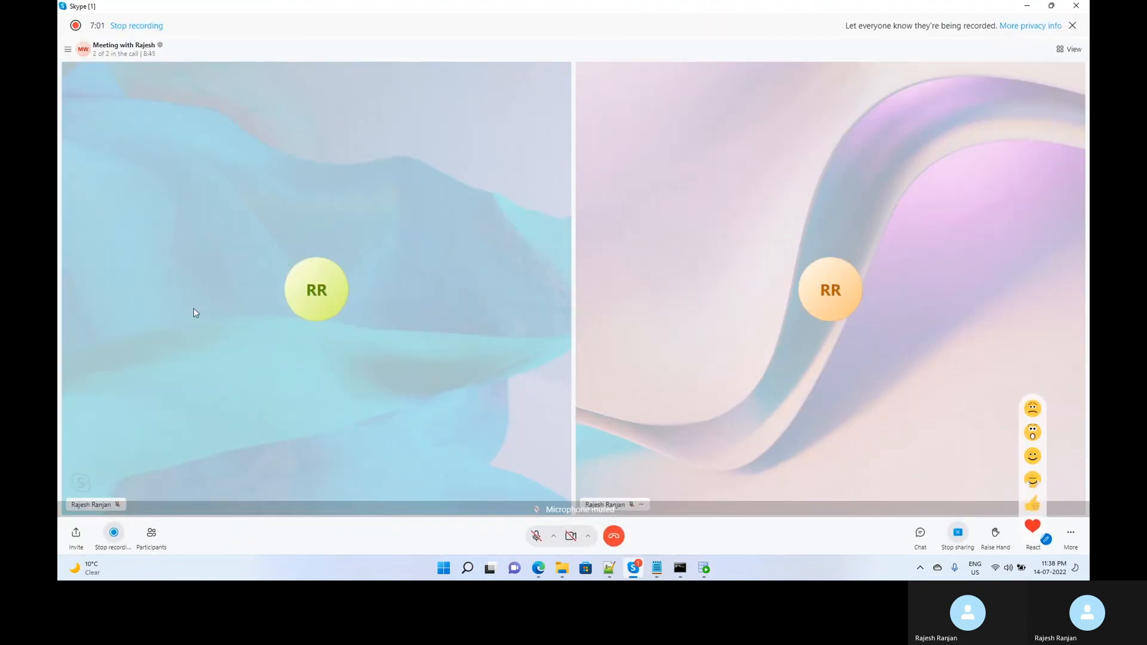